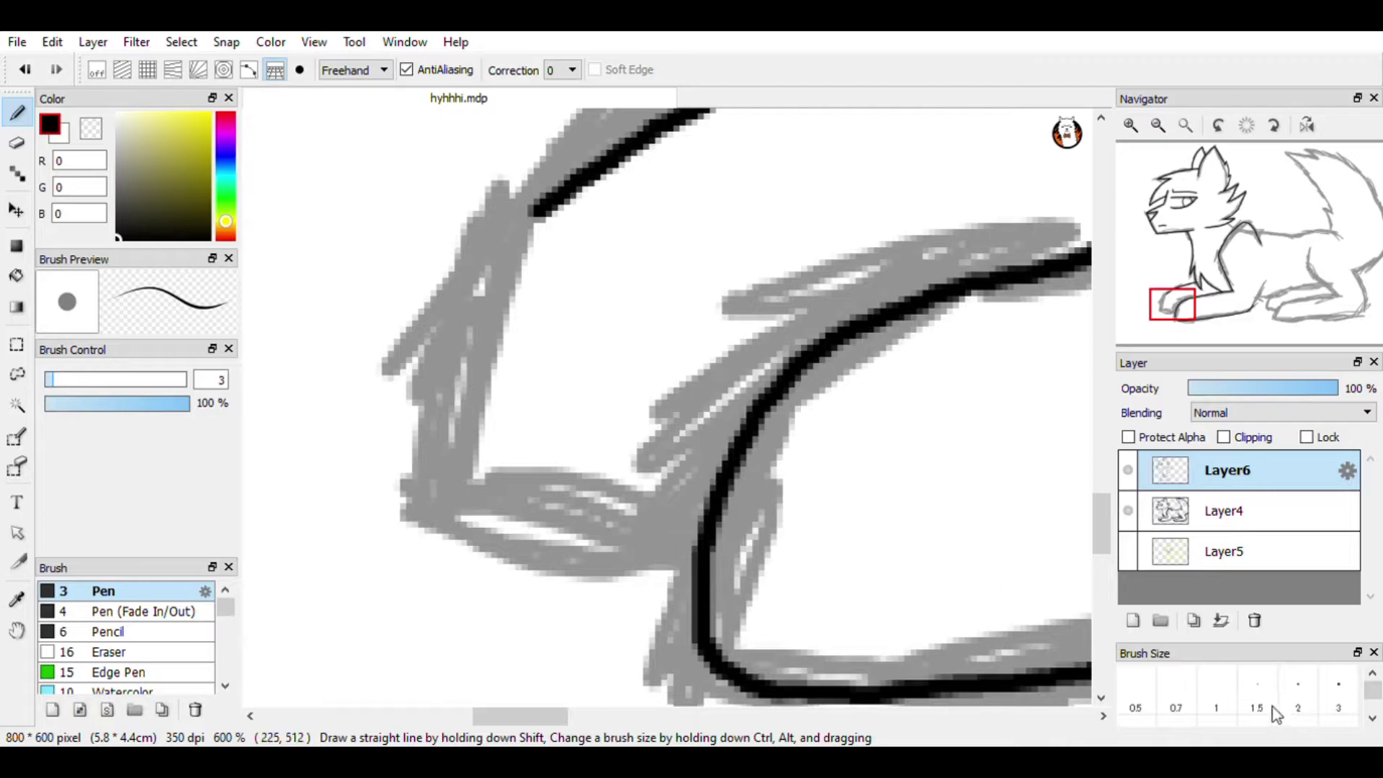
# - Ink the far front paw's rounded tip and extend the near front leg's line up past the elbow with the 3 px Pen
pyautogui.scroll(1, 486, 373)
pyautogui.moveTo(497, 160)
pyautogui.mouseDown()
pyautogui.moveTo(392, 373)
pyautogui.moveTo(416, 560)
pyautogui.moveTo(718, 602)
pyautogui.mouseUp()
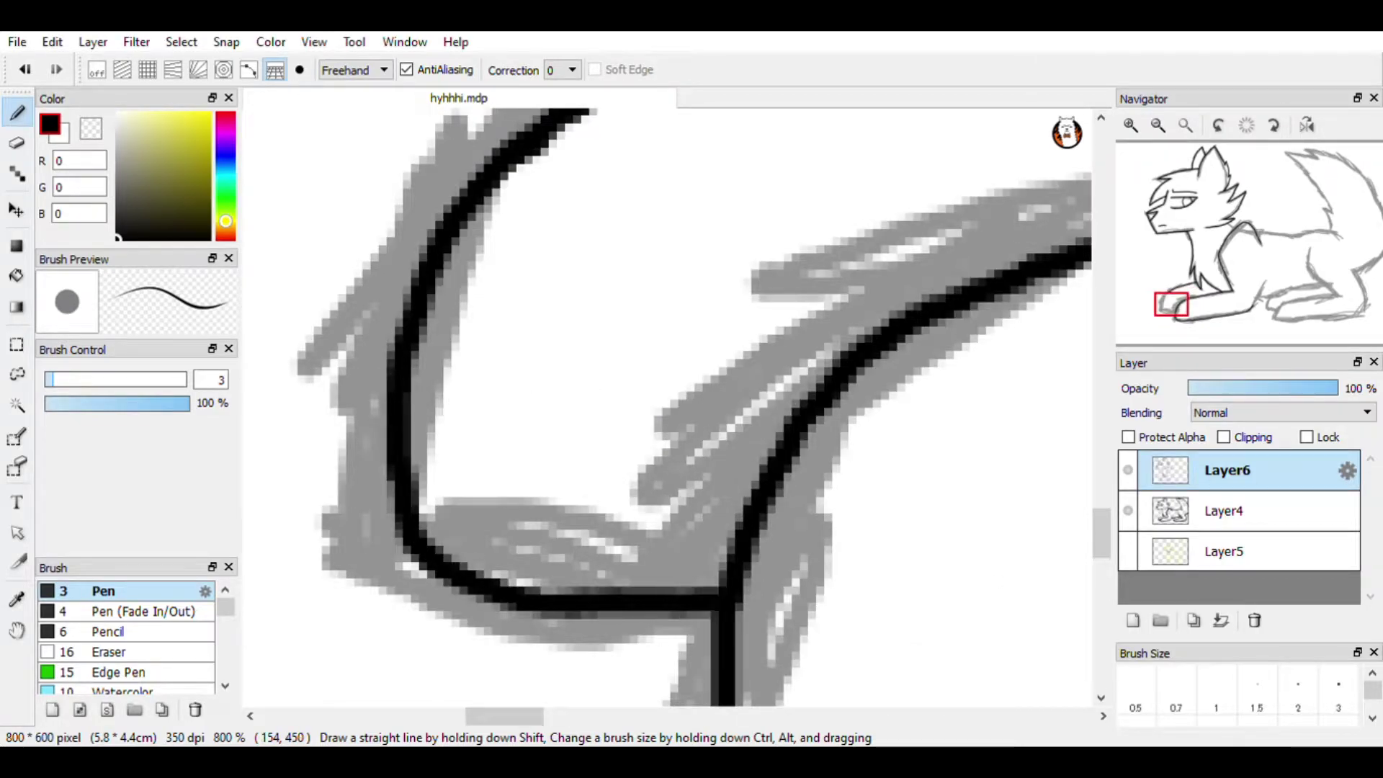
pyautogui.scroll(-7, 712, 590)
pyautogui.scroll(5, 904, 462)
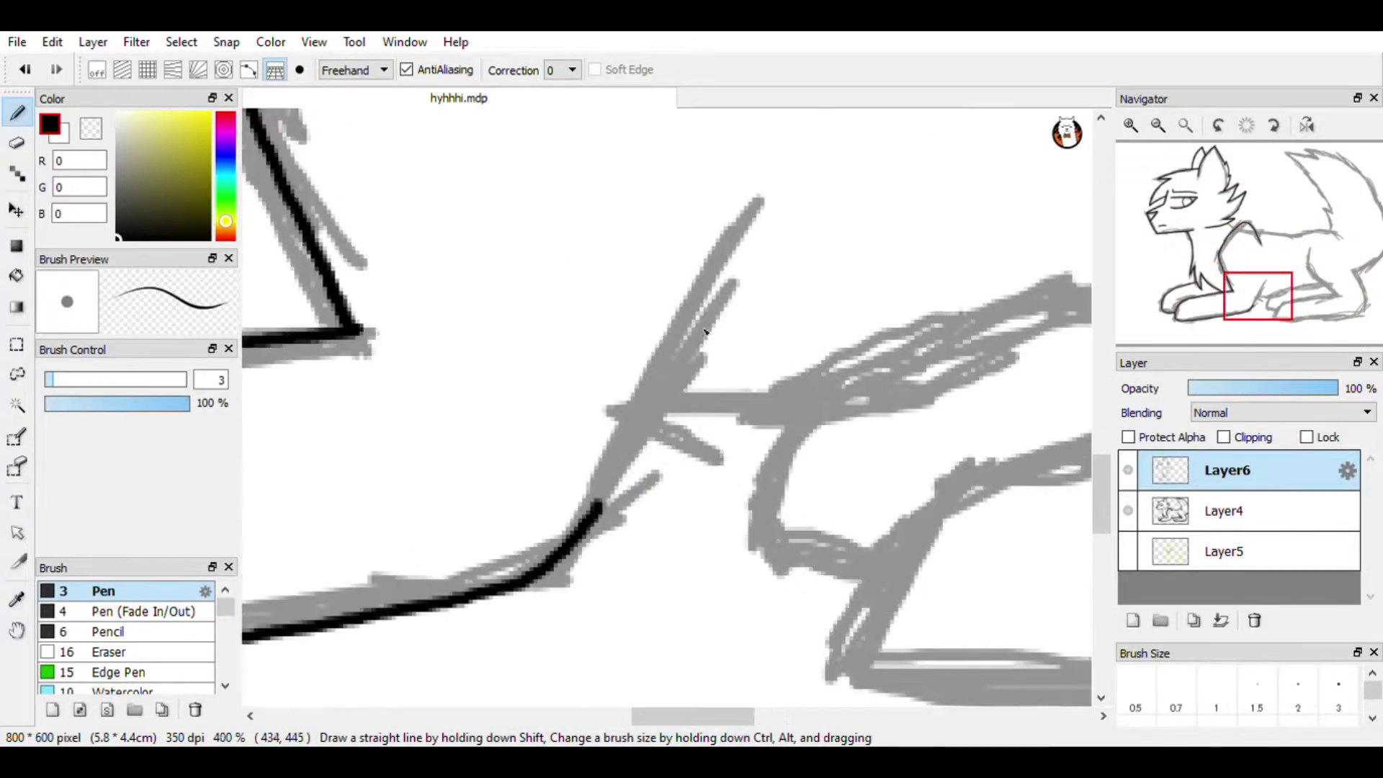
pyautogui.scroll(1, 705, 334)
pyautogui.moveTo(547, 594); pyautogui.dragTo(774, 214)
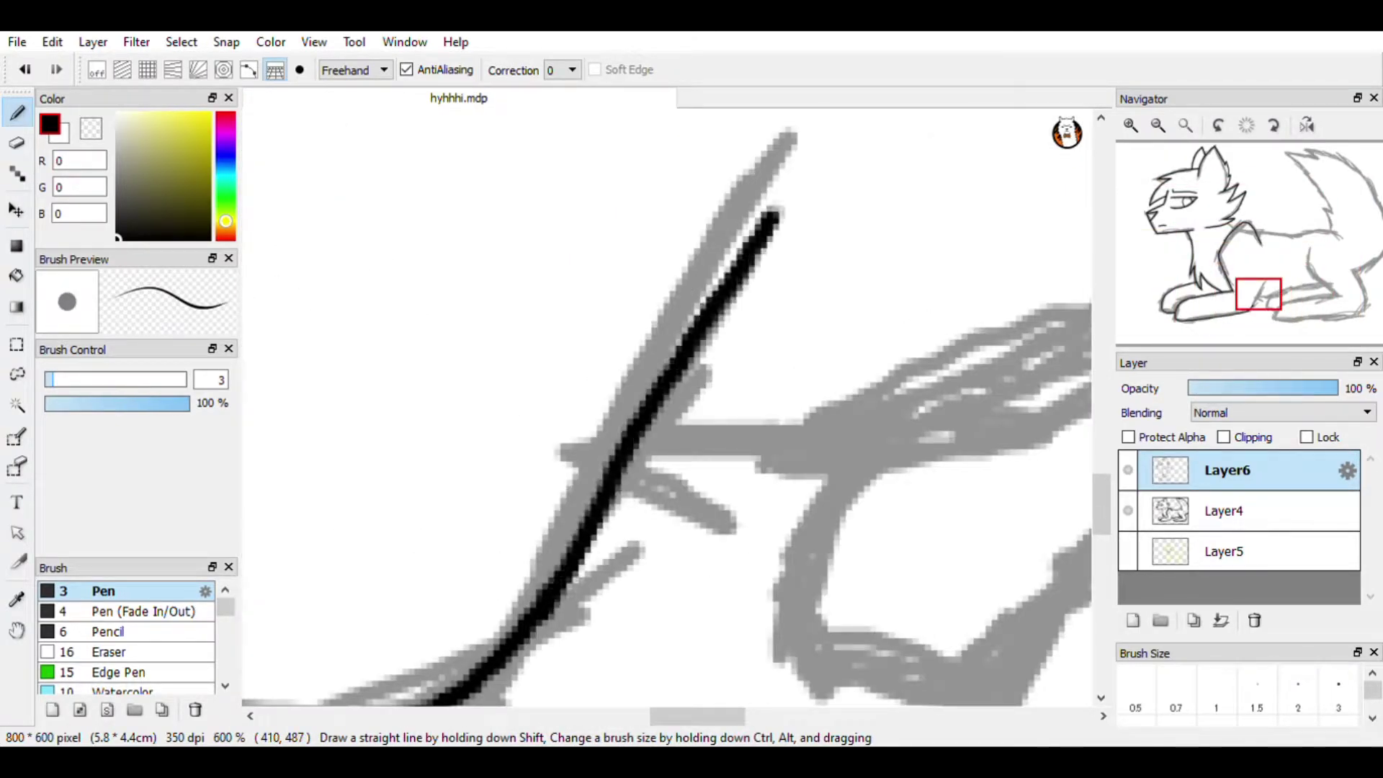
pyautogui.click(24, 69)
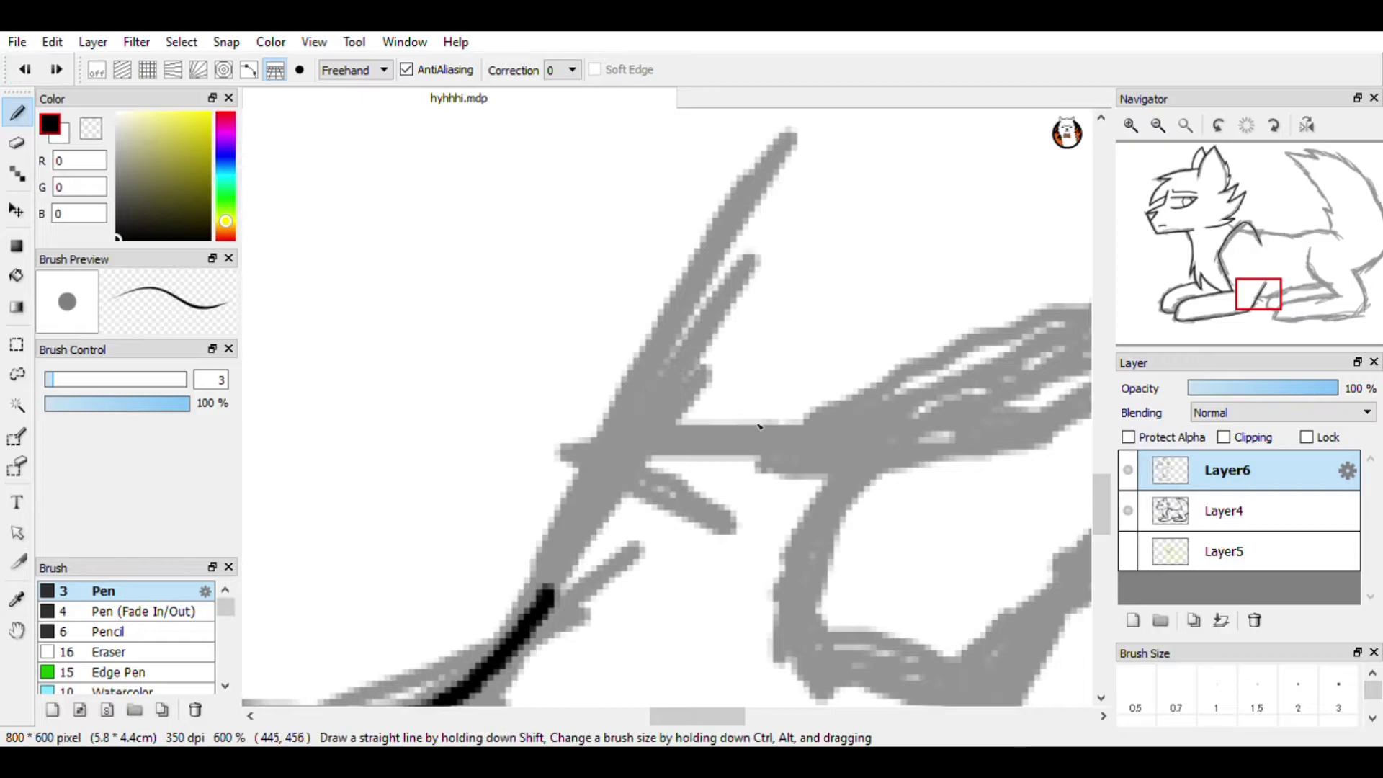
pyautogui.moveTo(546, 602); pyautogui.dragTo(744, 254)
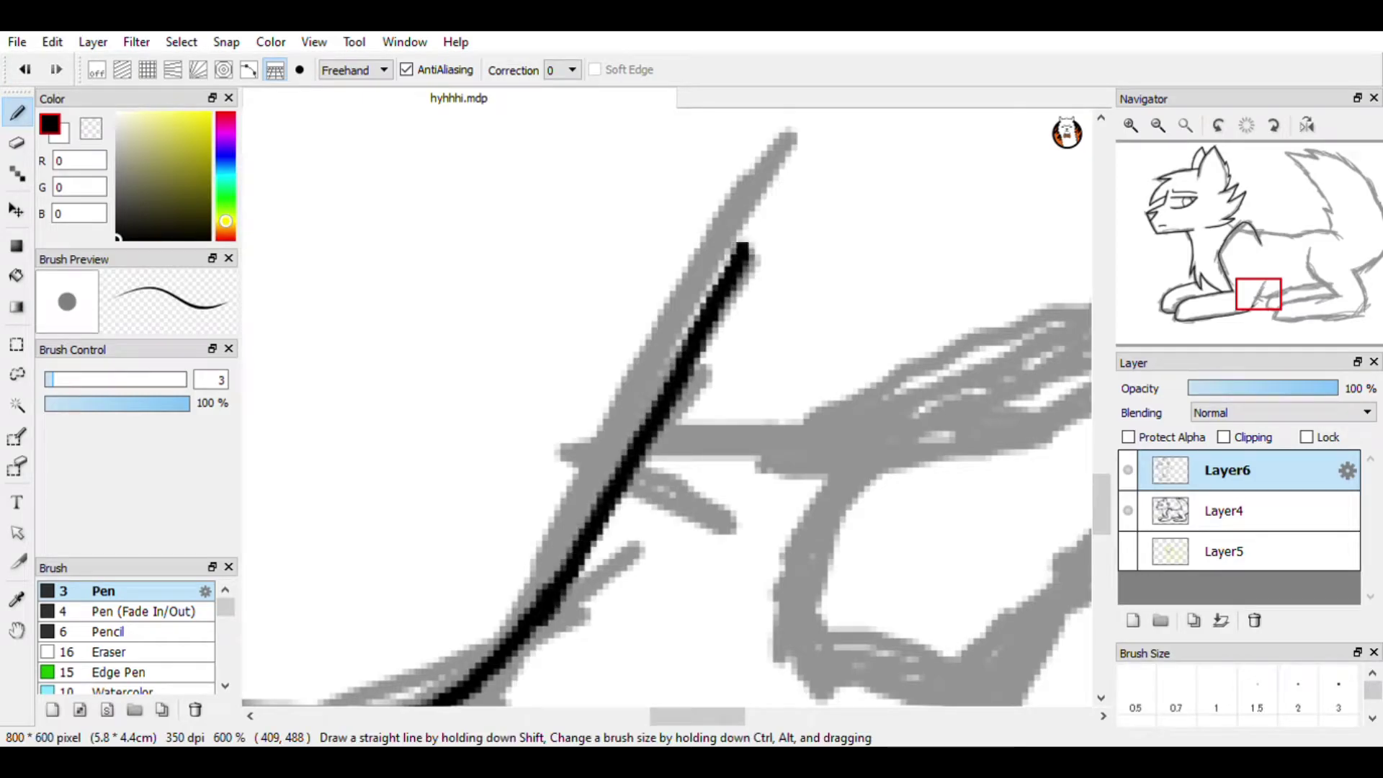
# - Ink the curved front line of the hind thigh down to where it meets the foot
pyautogui.scroll(-8, 683, 215)
pyautogui.scroll(4, 673, 306)
pyautogui.scroll(-2, 636, 304)
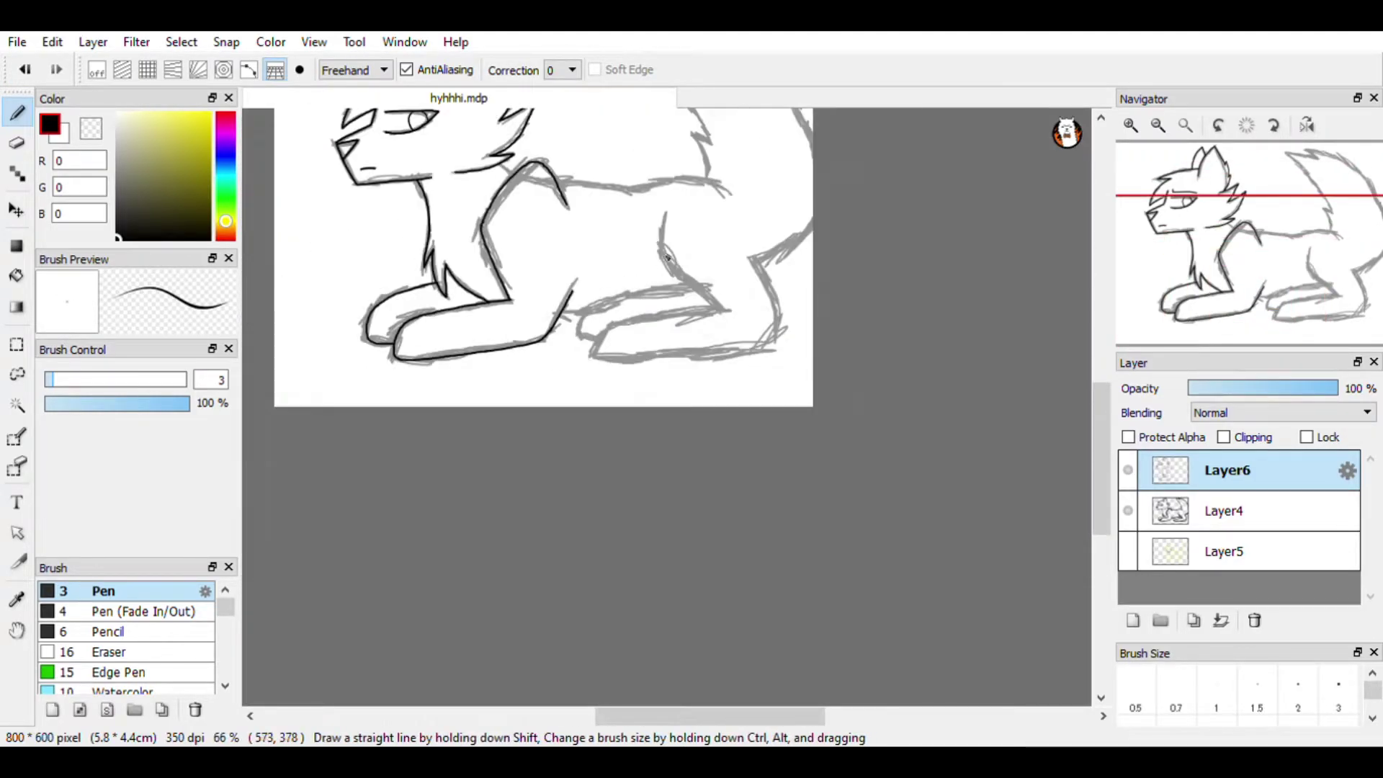
pyautogui.scroll(4, 667, 257)
pyautogui.moveTo(591, 129)
pyautogui.mouseDown()
pyautogui.moveTo(557, 209)
pyautogui.moveTo(583, 360)
pyautogui.moveTo(804, 540)
pyautogui.mouseUp()
# - Ink the near hind foot's top edge, toe and underside over the gray sketch
pyautogui.scroll(-4, 424, 347)
pyautogui.scroll(6, 533, 410)
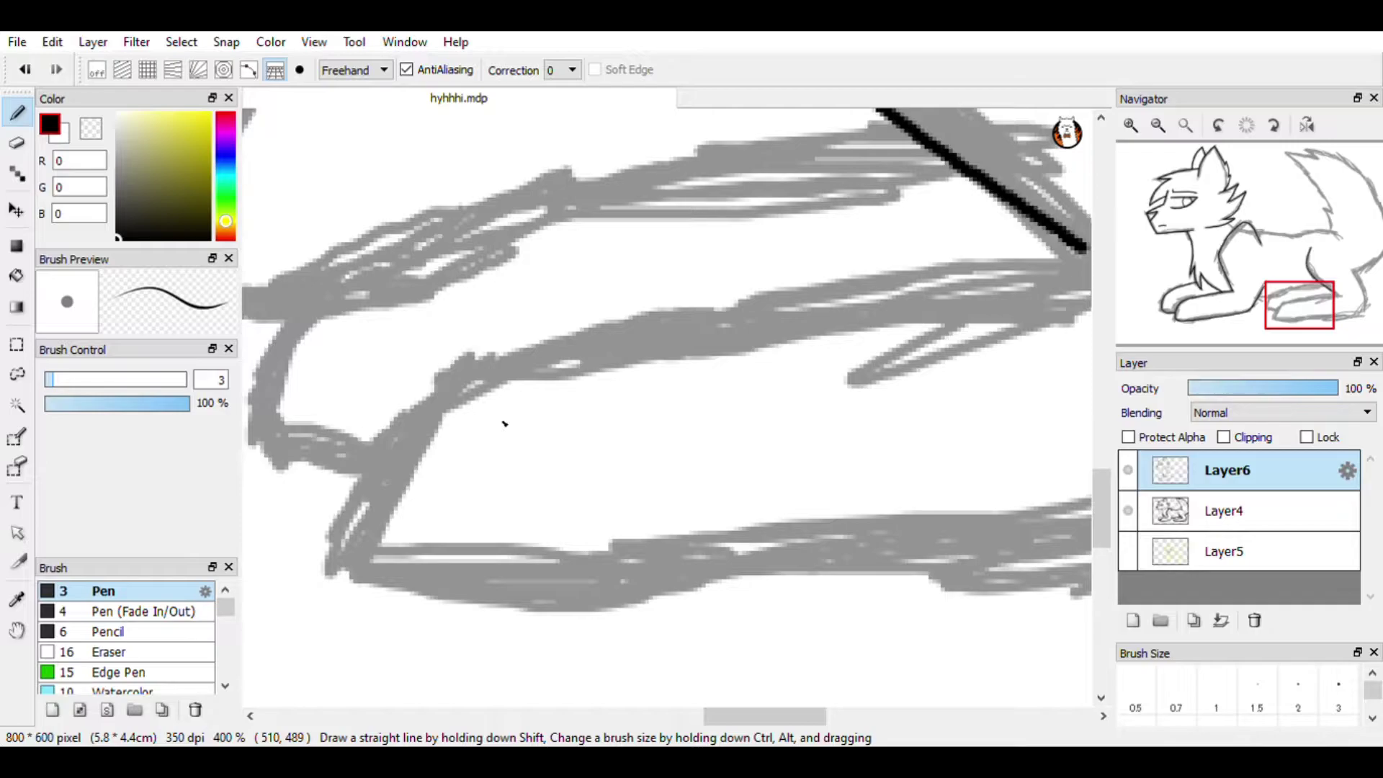
pyautogui.moveTo(1026, 248)
pyautogui.mouseDown()
pyautogui.moveTo(680, 290)
pyautogui.moveTo(485, 355)
pyautogui.moveTo(372, 475)
pyautogui.mouseUp()
pyautogui.scroll(-2, 531, 263)
pyautogui.scroll(1, 555, 372)
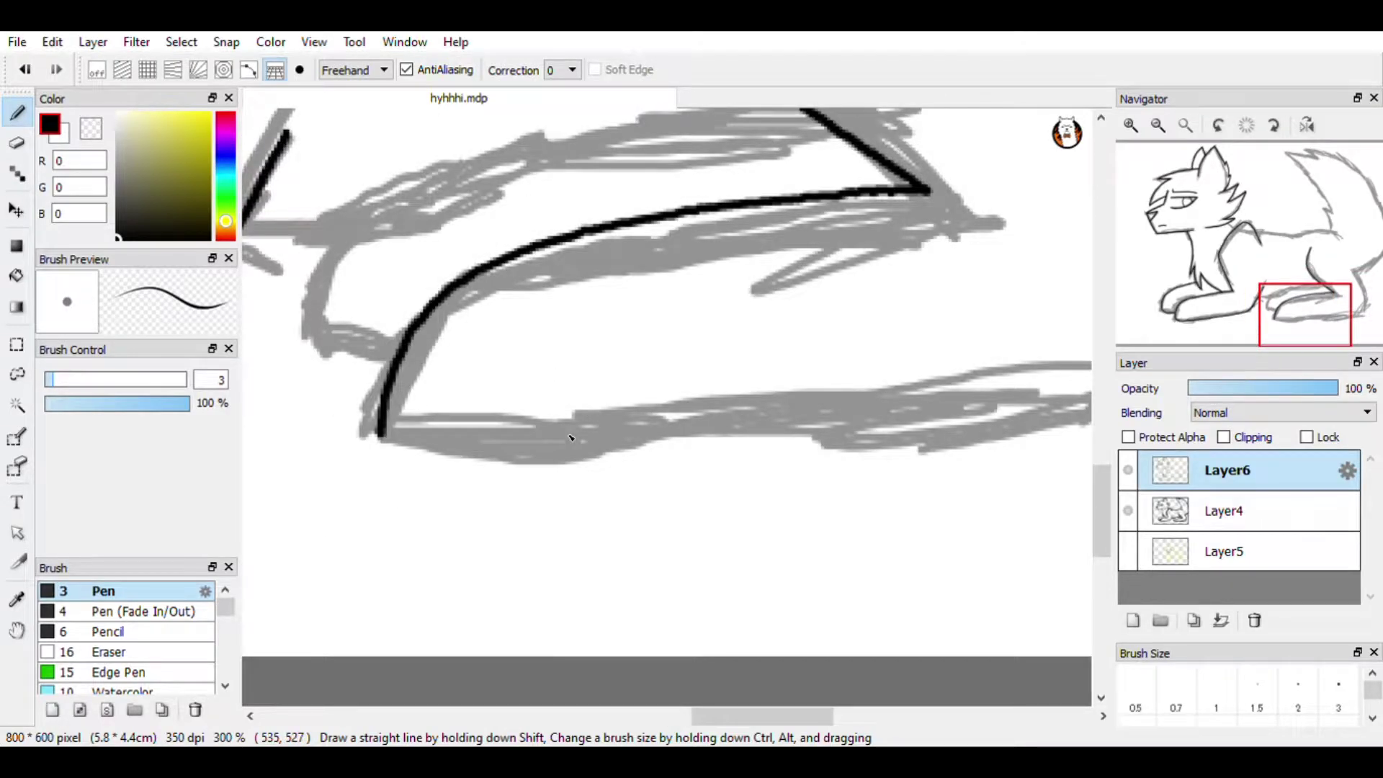
pyautogui.moveTo(562, 465); pyautogui.dragTo(965, 412)
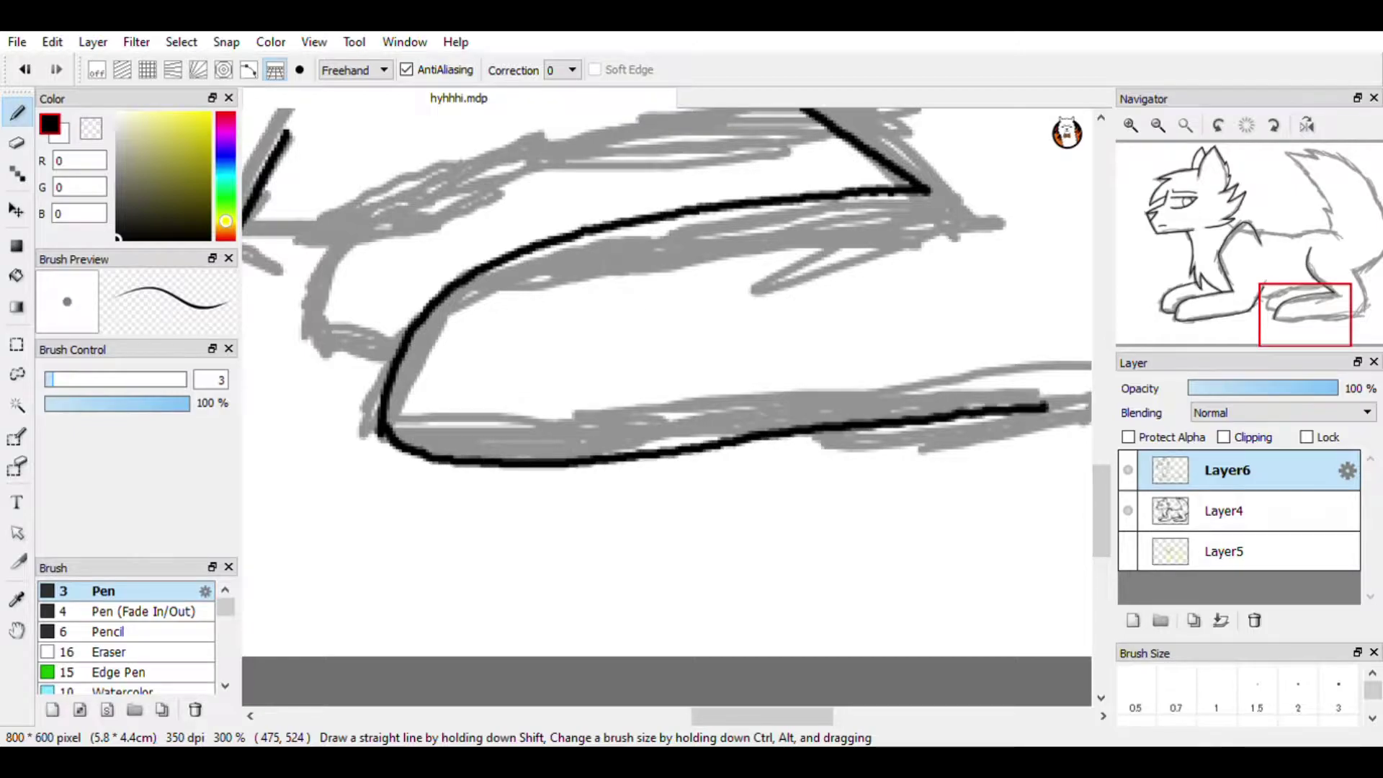
# - Continue the near hind foot's outline around the heel and up the back of the leg to the tail's base
pyautogui.scroll(-2, 656, 349)
pyautogui.scroll(3, 908, 360)
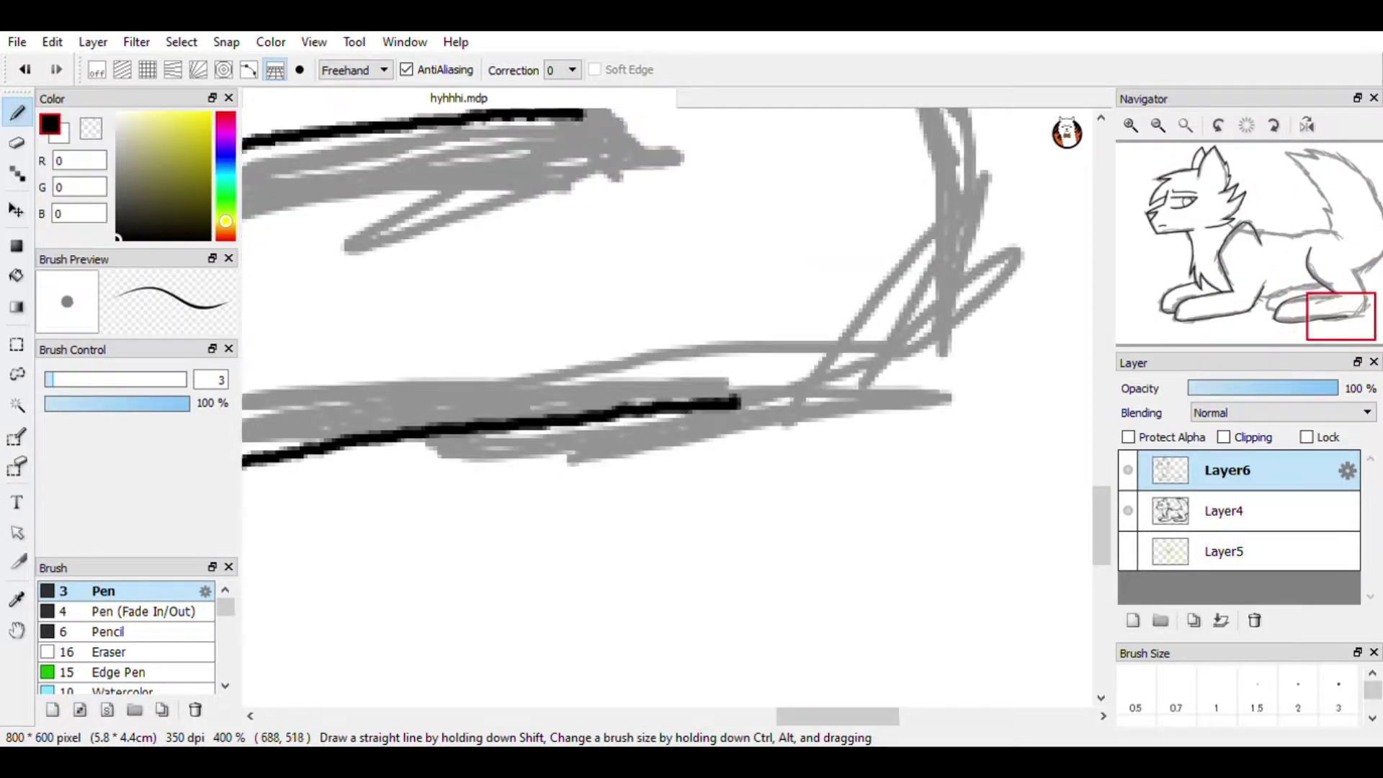
pyautogui.moveTo(720, 408); pyautogui.dragTo(960, 209)
pyautogui.scroll(-2, 839, 369)
pyautogui.scroll(4, 839, 370)
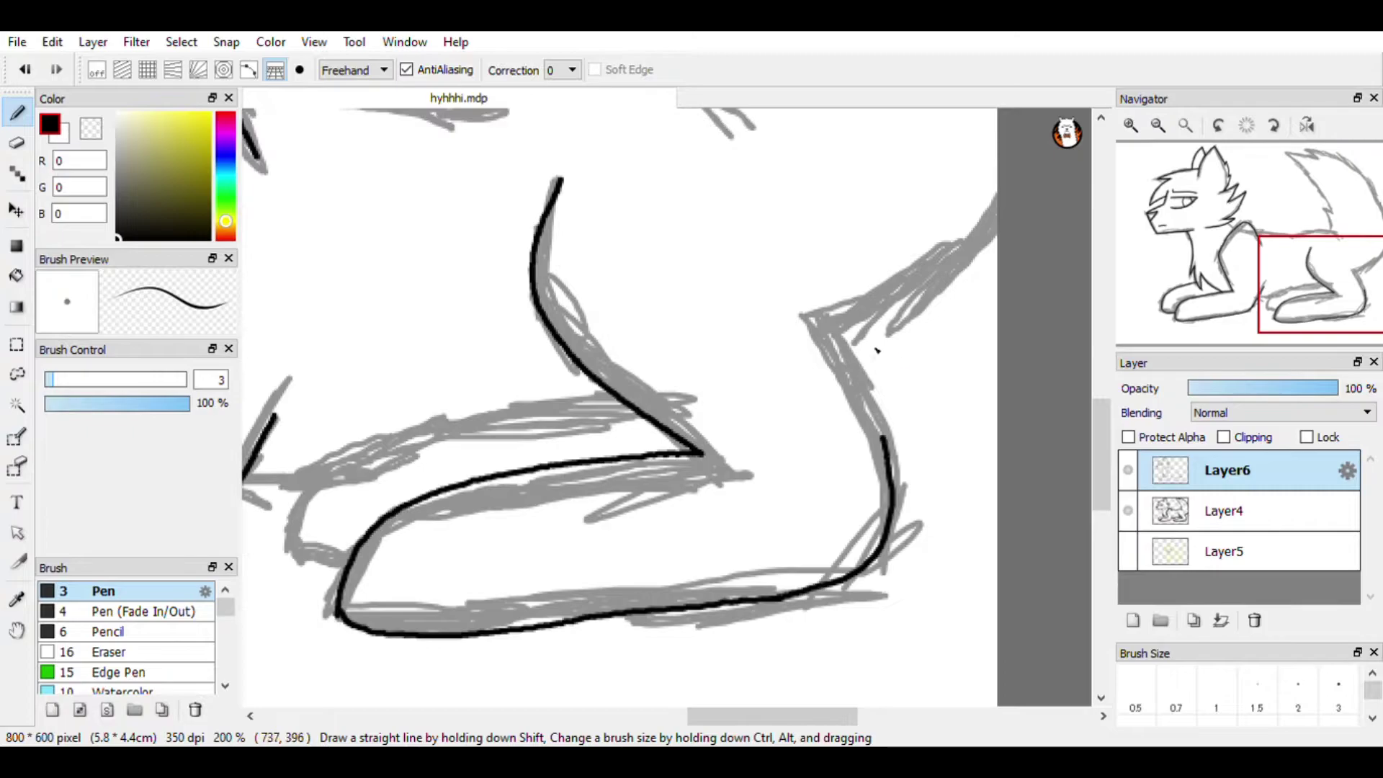
pyautogui.moveTo(937, 641)
pyautogui.mouseDown()
pyautogui.moveTo(889, 518)
pyautogui.moveTo(742, 252)
pyautogui.mouseUp()
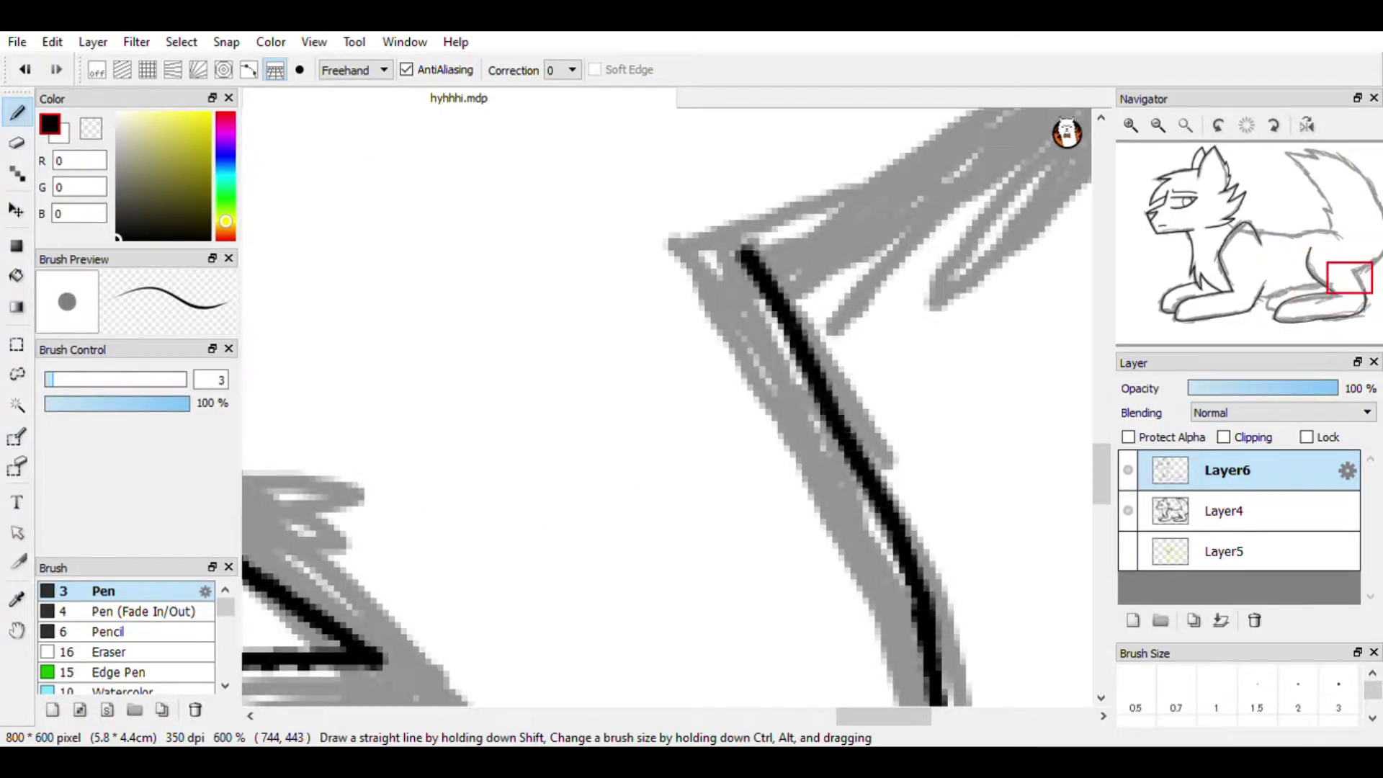
# - Erase the angular toe corner of the near hind foot and redraw it as a smooth curve with the Pen
pyautogui.scroll(-4, 768, 327)
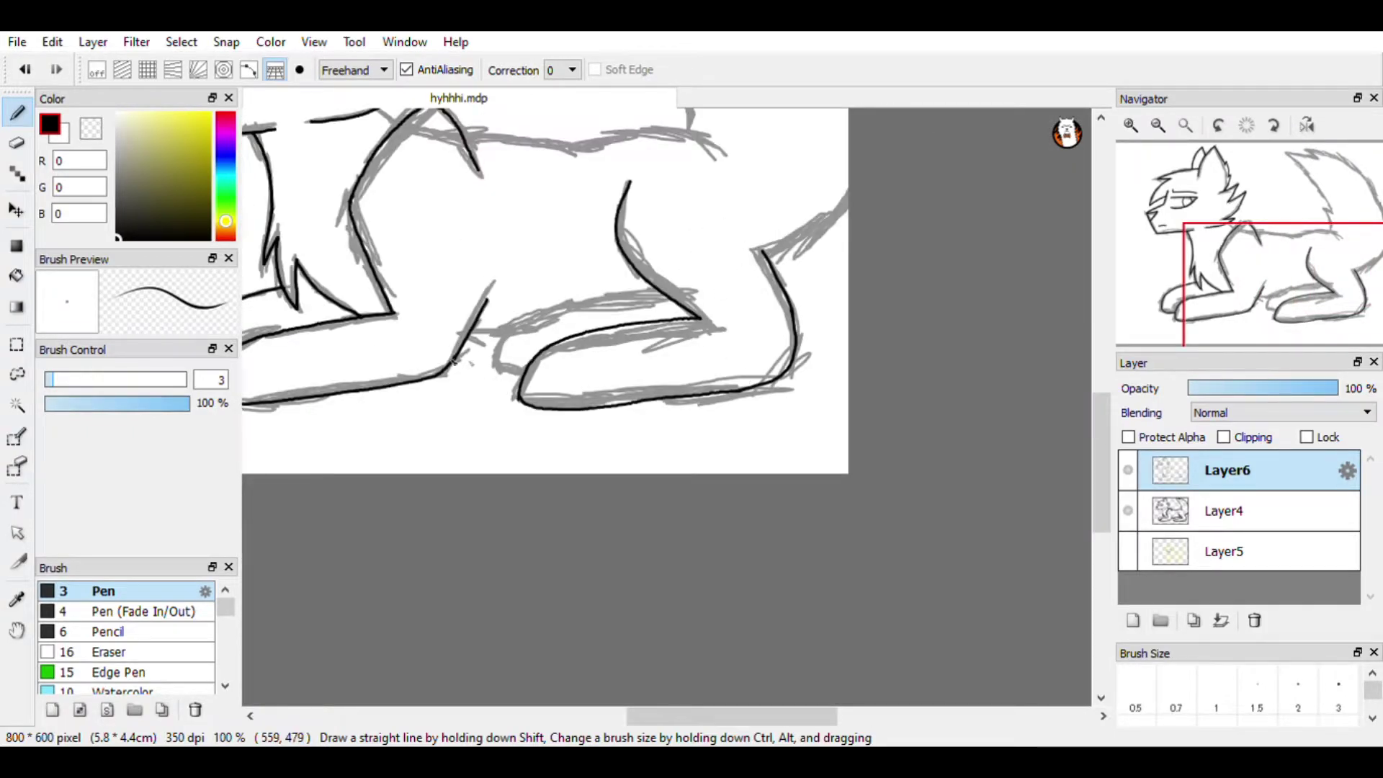
pyautogui.scroll(1, 495, 337)
pyautogui.scroll(-1, 479, 302)
pyautogui.scroll(1, 461, 308)
pyautogui.scroll(-1, 605, 354)
pyautogui.scroll(4, 589, 408)
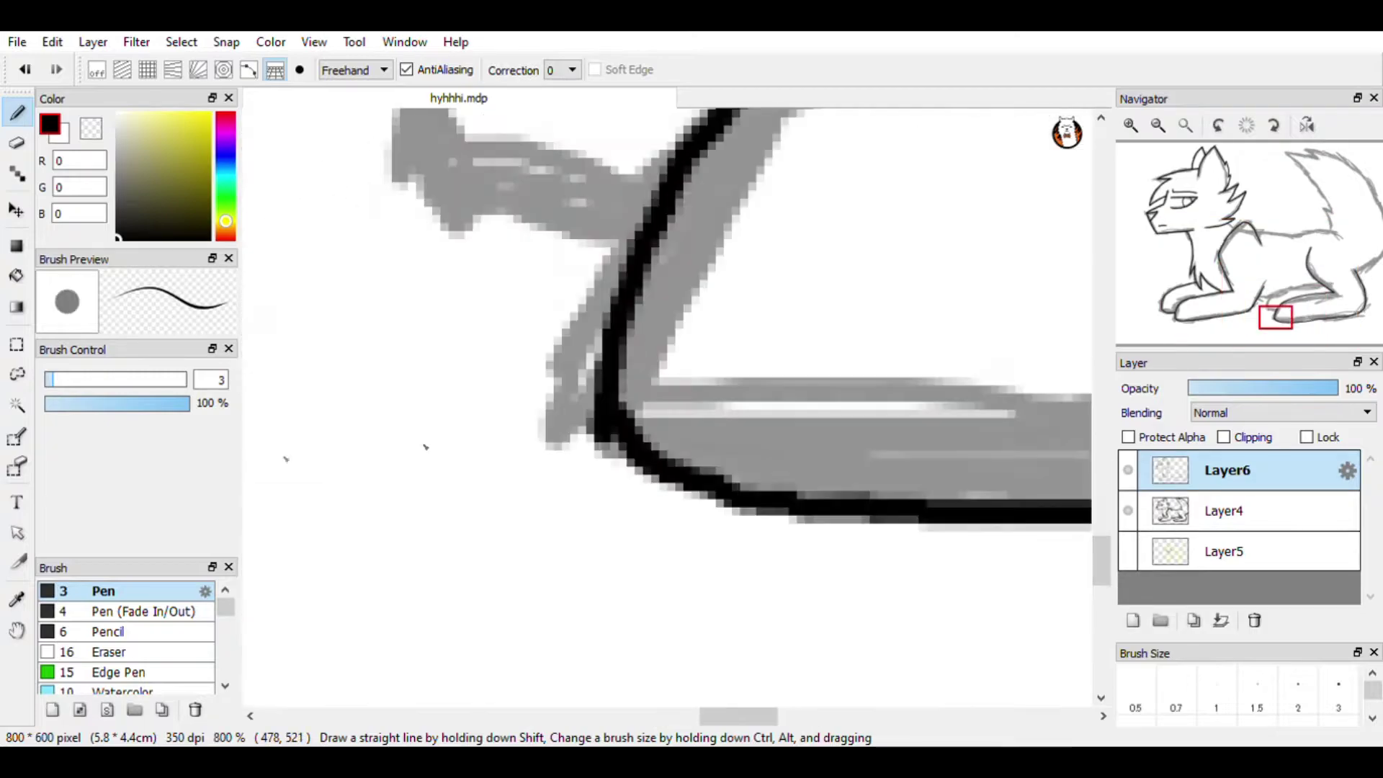
pyautogui.click(132, 651)
pyautogui.moveTo(637, 313); pyautogui.dragTo(605, 468)
pyautogui.click(97, 590)
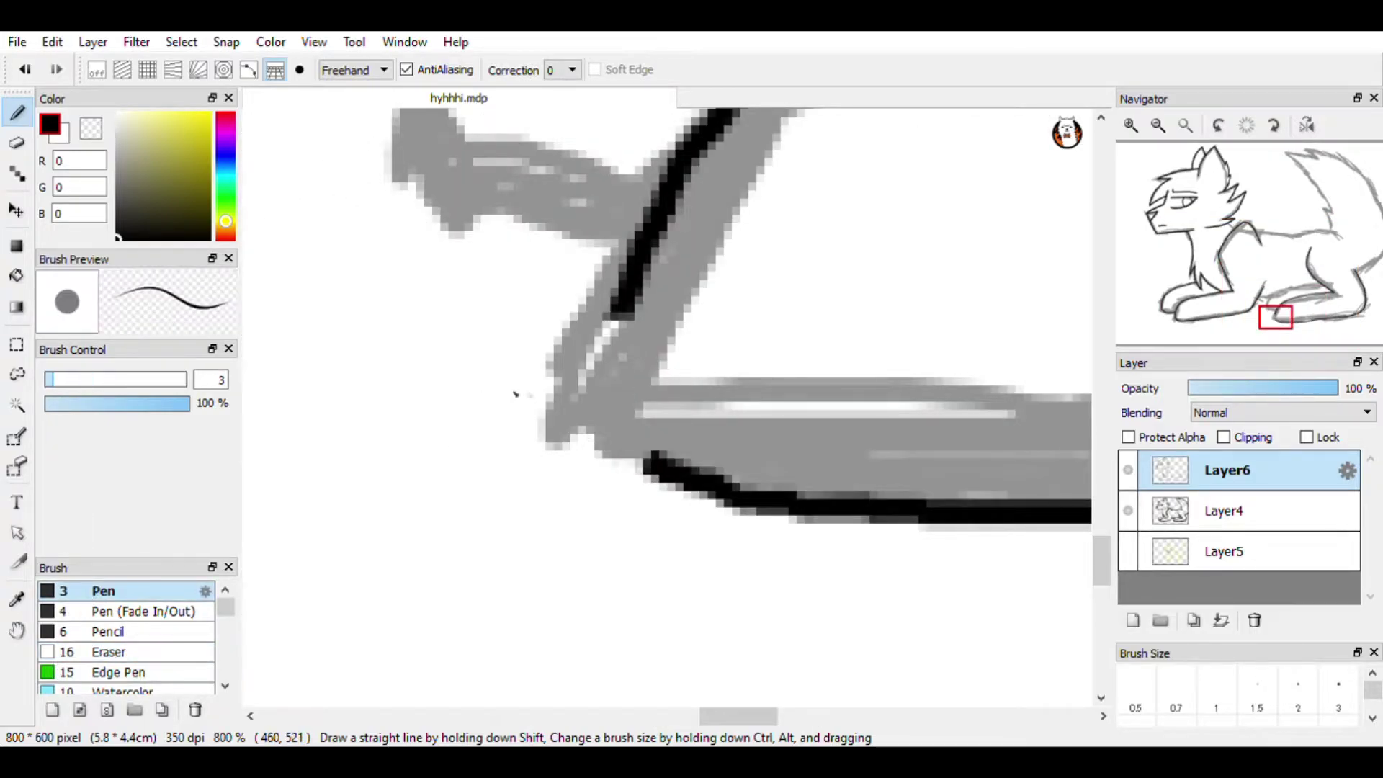
pyautogui.scroll(2, 611, 402)
pyautogui.moveTo(641, 169)
pyautogui.mouseDown()
pyautogui.moveTo(649, 259)
pyautogui.moveTo(717, 529)
pyautogui.mouseUp()
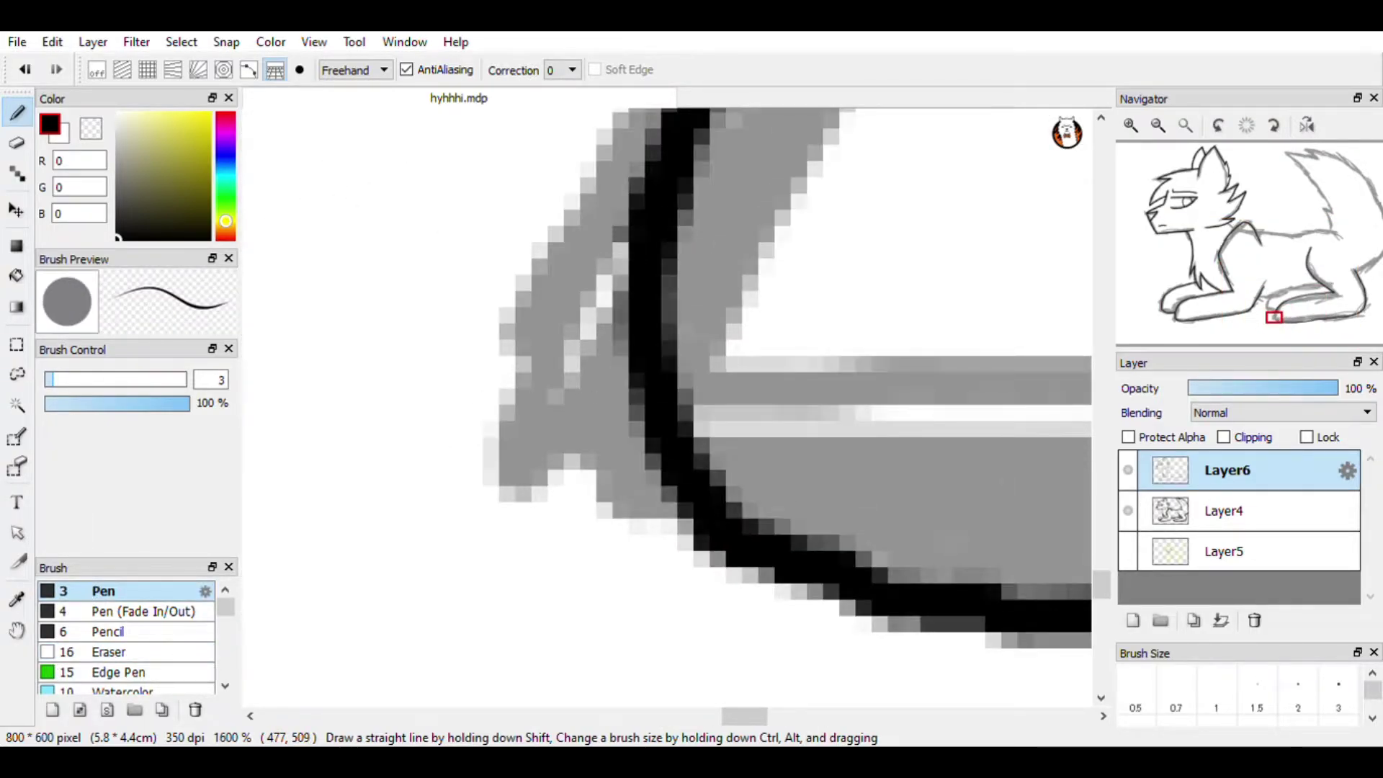
# - Ink the far hind leg's top line from the front elbow to the thigh and clean up its overshooting end with the Eraser
pyautogui.scroll(-7, 677, 364)
pyautogui.scroll(3, 675, 367)
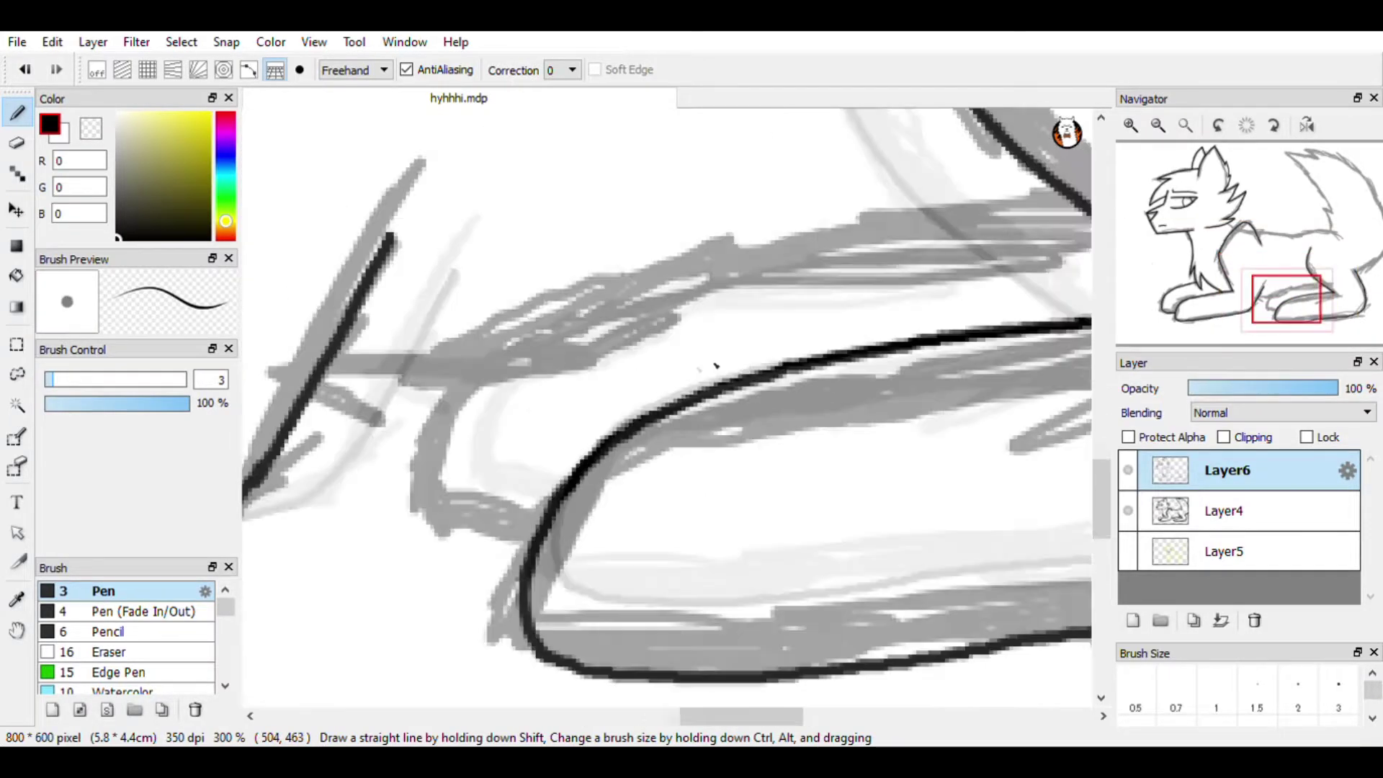
pyautogui.moveTo(475, 357)
pyautogui.mouseDown()
pyautogui.moveTo(897, 223)
pyautogui.moveTo(1089, 188)
pyautogui.mouseUp()
pyautogui.scroll(-3, 745, 252)
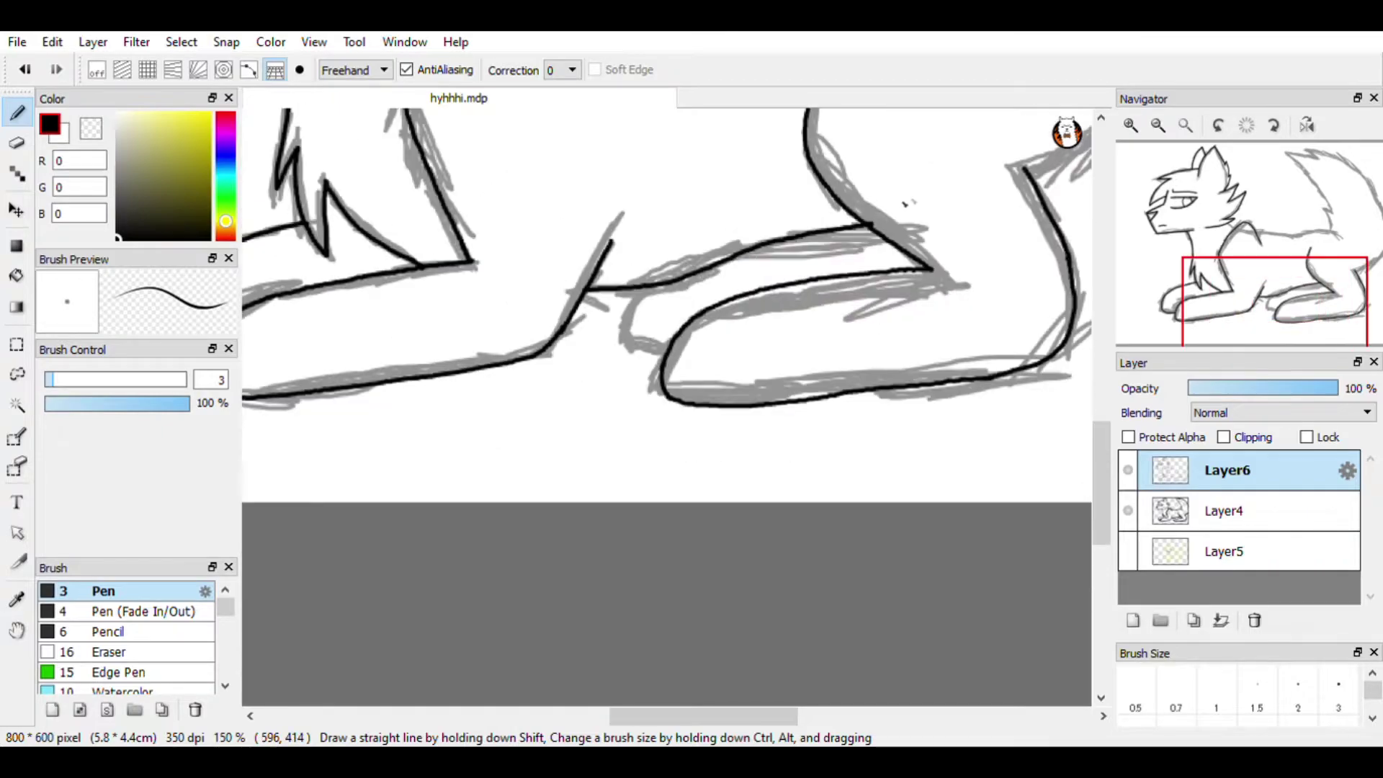
pyautogui.scroll(4, 900, 210)
pyautogui.click(153, 652)
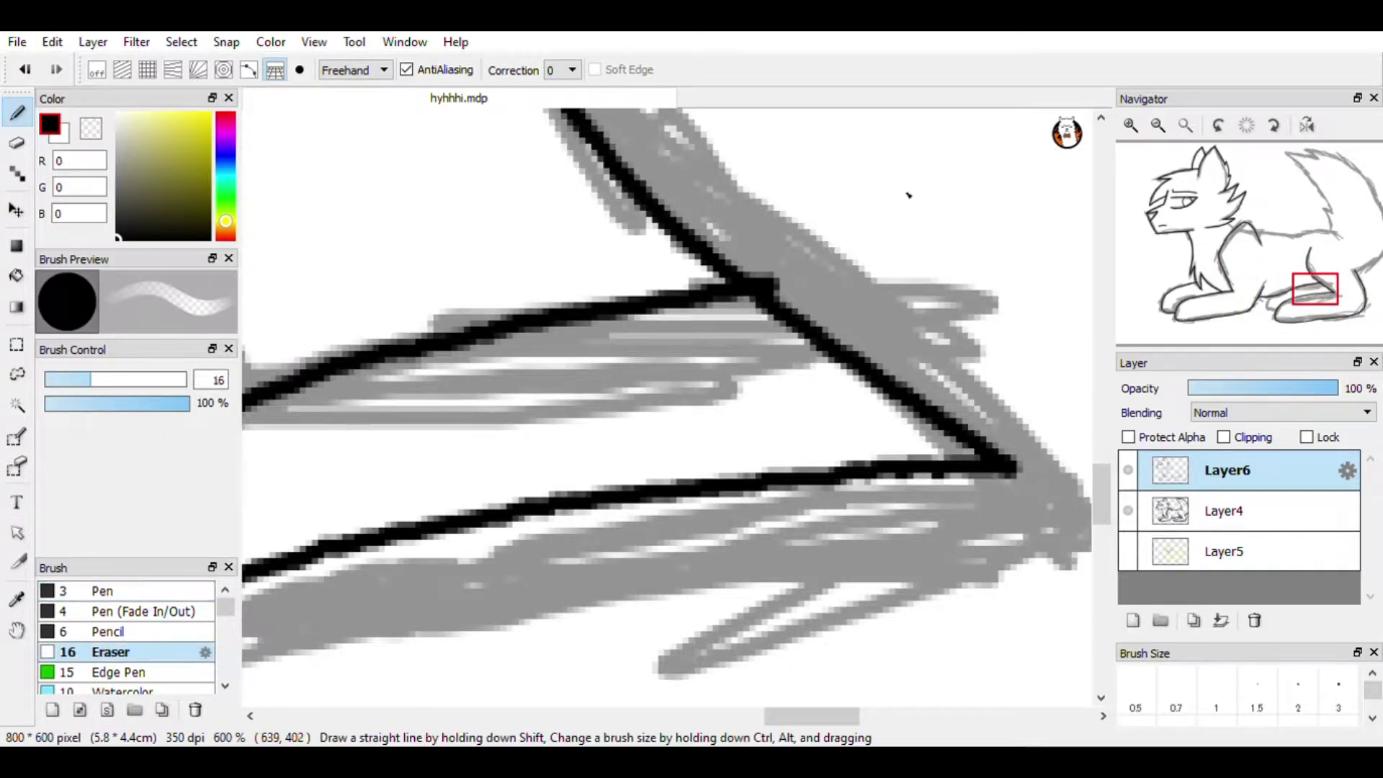
pyautogui.click(149, 590)
# - Ink the far hind paw's rounded toe down to the near hind foot with the Pen
pyautogui.scroll(-5, 818, 423)
pyautogui.scroll(6, 484, 430)
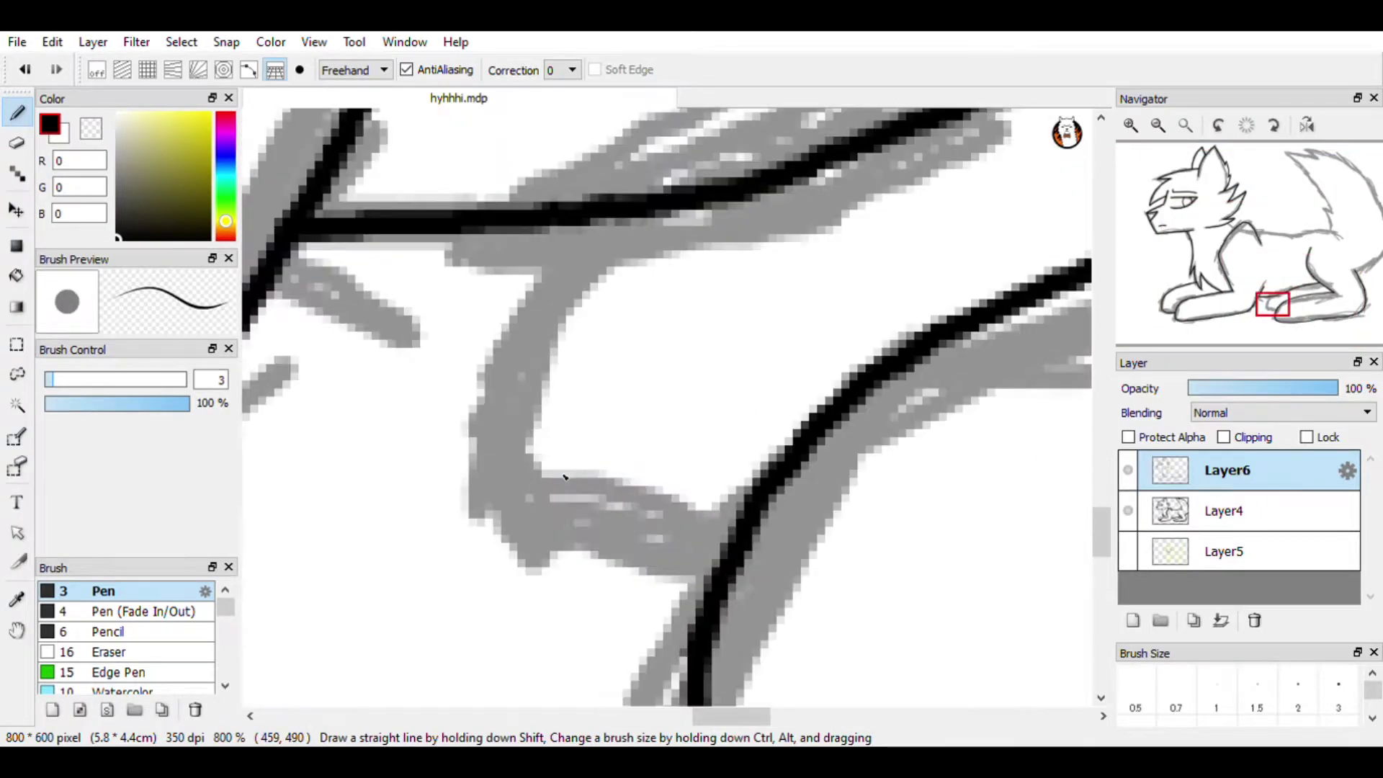
pyautogui.moveTo(580, 234)
pyautogui.mouseDown()
pyautogui.moveTo(500, 367)
pyautogui.moveTo(525, 489)
pyautogui.moveTo(735, 556)
pyautogui.mouseUp()
pyautogui.scroll(-5, 720, 547)
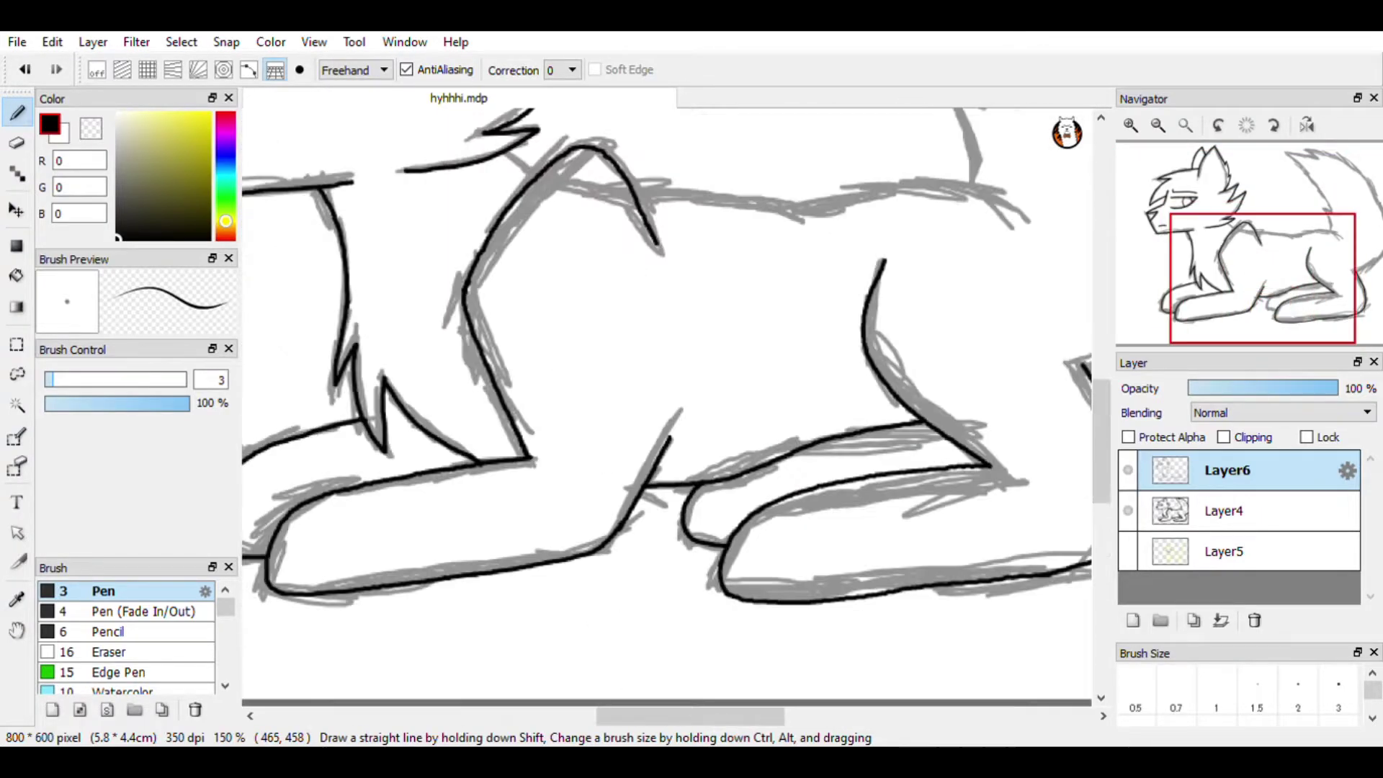
# - Ink the short neck line connecting the cheek fur to the shoulder
pyautogui.scroll(-2, 699, 483)
pyautogui.scroll(8, 661, 247)
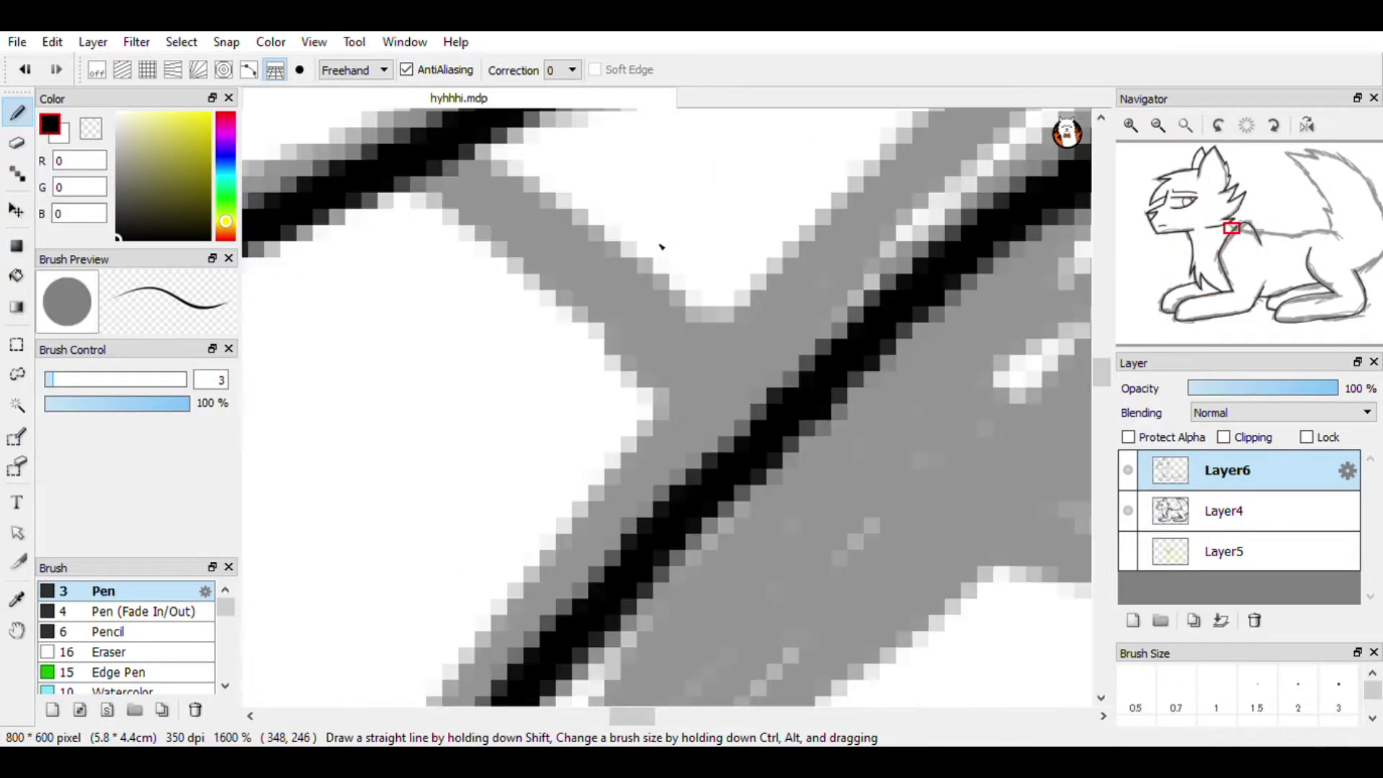
pyautogui.moveTo(450, 133); pyautogui.dragTo(771, 385)
pyautogui.scroll(-7, 771, 385)
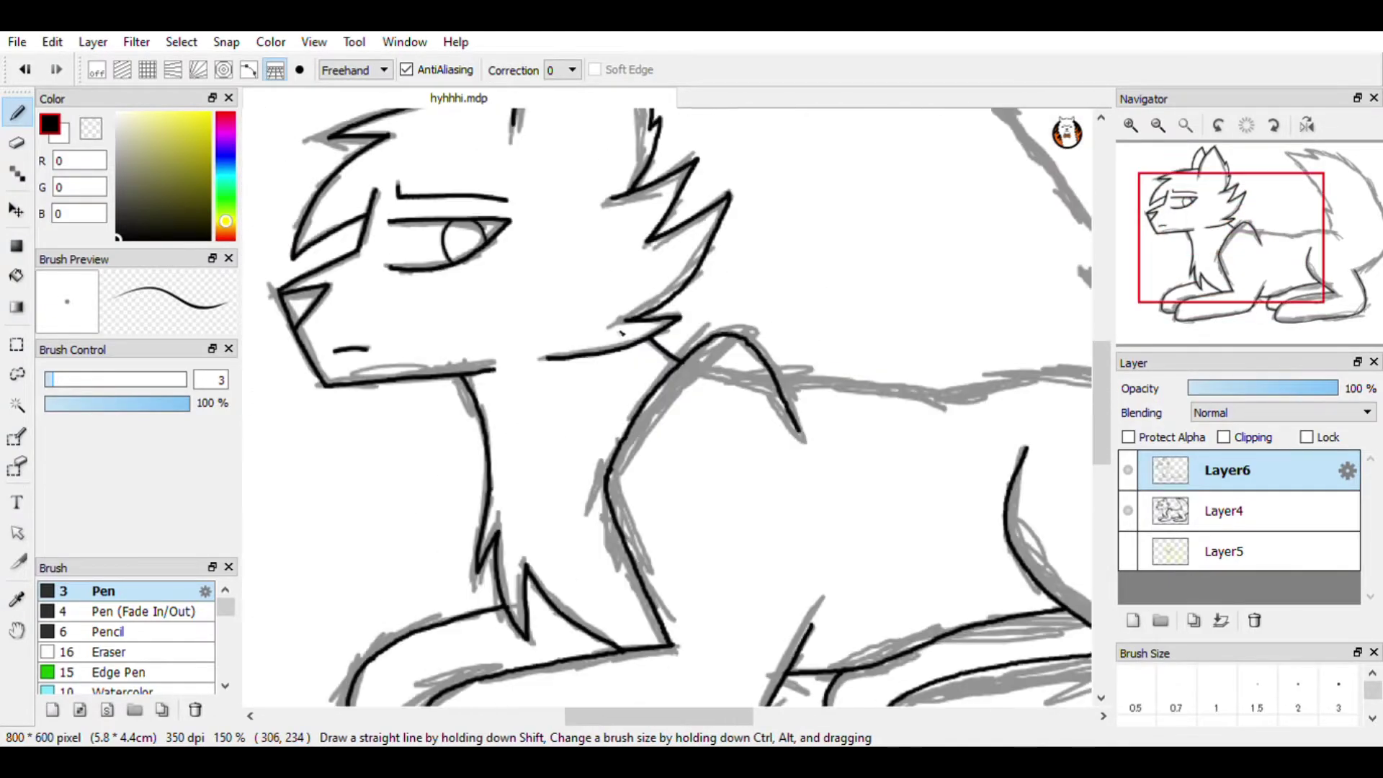
# - Ink the back line from the shoulder to the base of the tail
pyautogui.scroll(-2, 760, 368)
pyautogui.scroll(5, 625, 363)
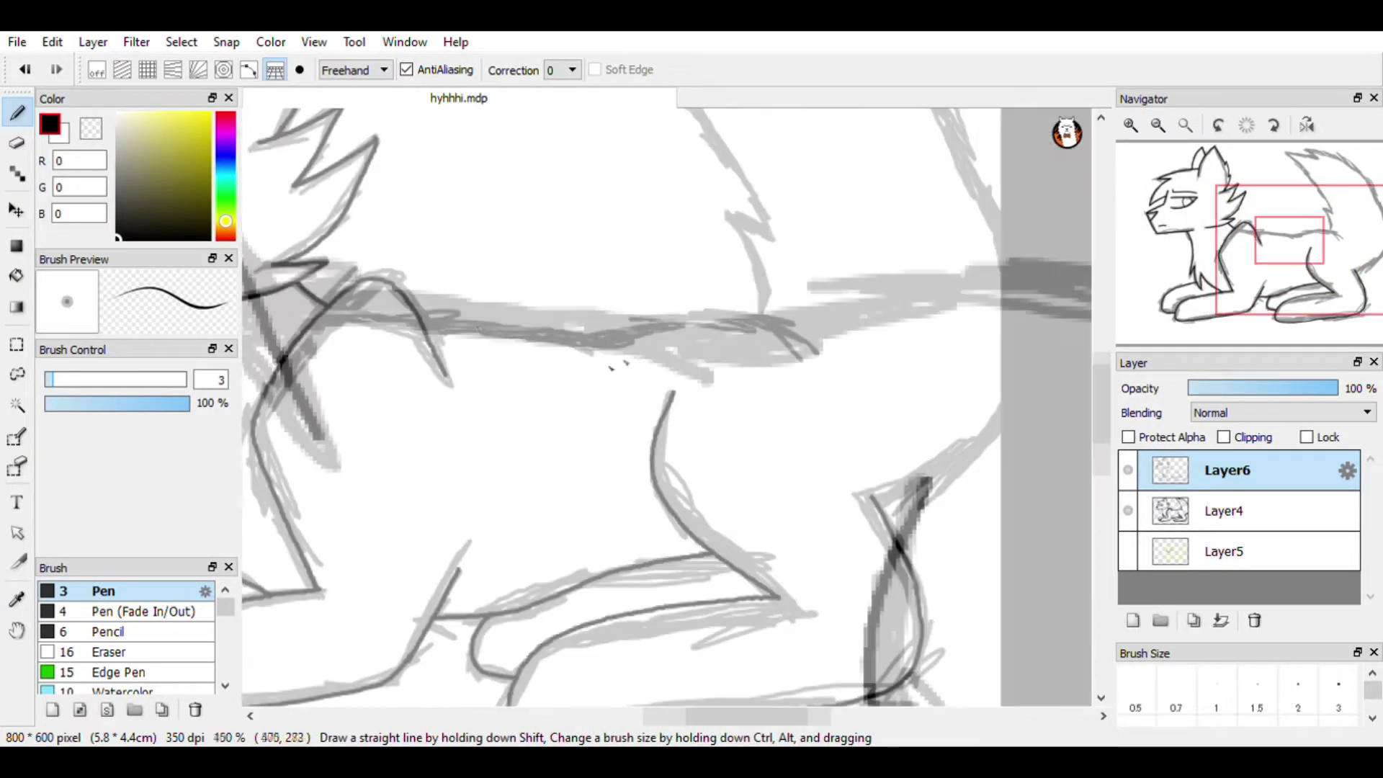
pyautogui.scroll(-1, 625, 362)
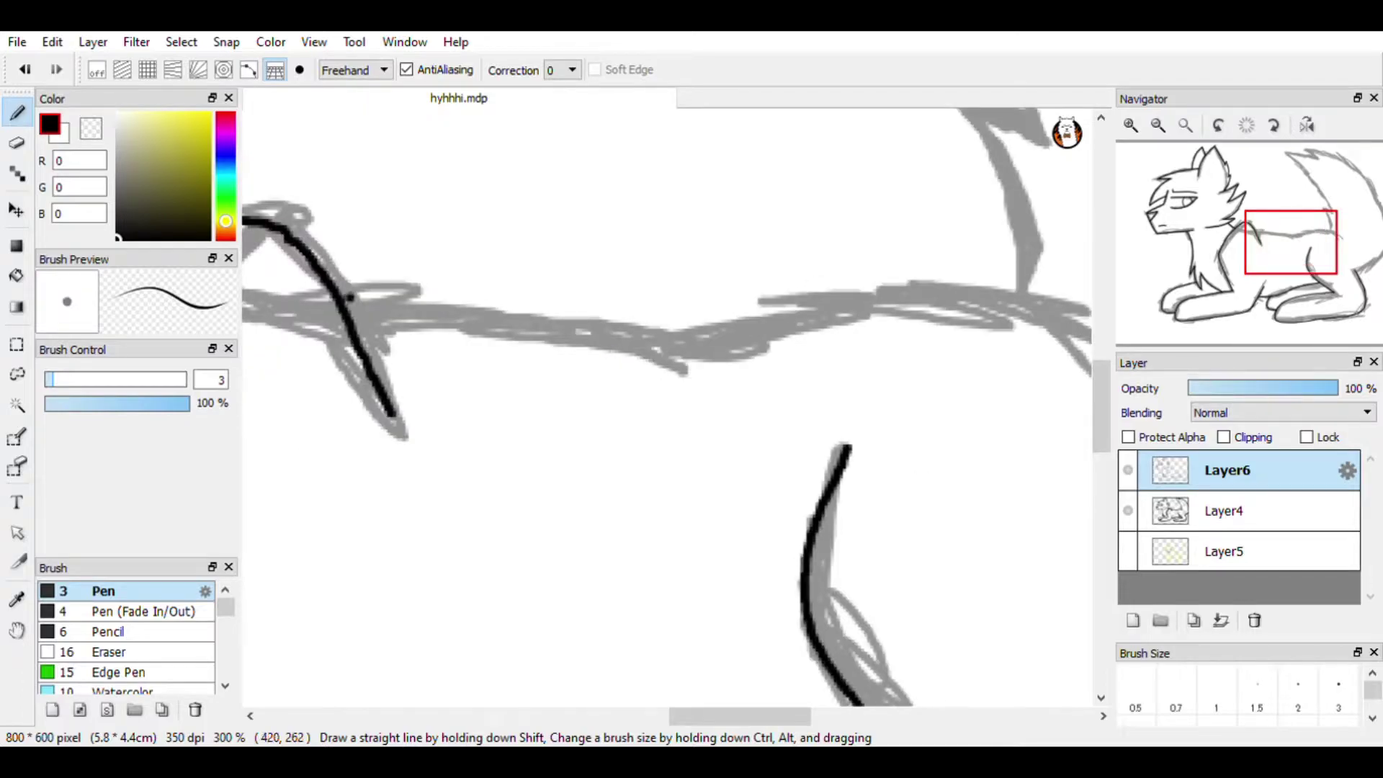
pyautogui.moveTo(526, 333)
pyautogui.mouseDown()
pyautogui.moveTo(755, 327)
pyautogui.moveTo(972, 299)
pyautogui.mouseUp()
pyautogui.scroll(-3, 663, 300)
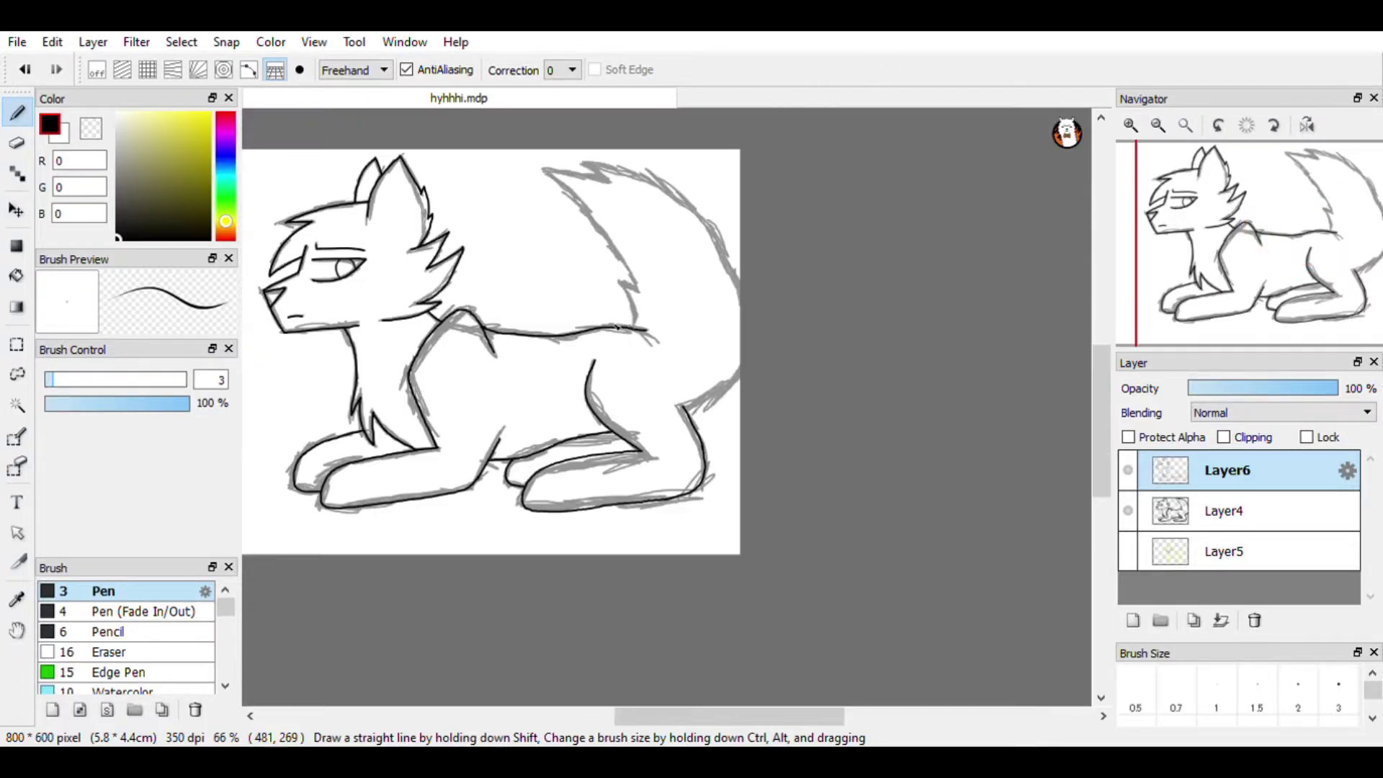
# - Erase the rear end of the back line and redraw it sloping down over the rump with the Pen
pyautogui.scroll(4, 662, 300)
pyautogui.click(159, 653)
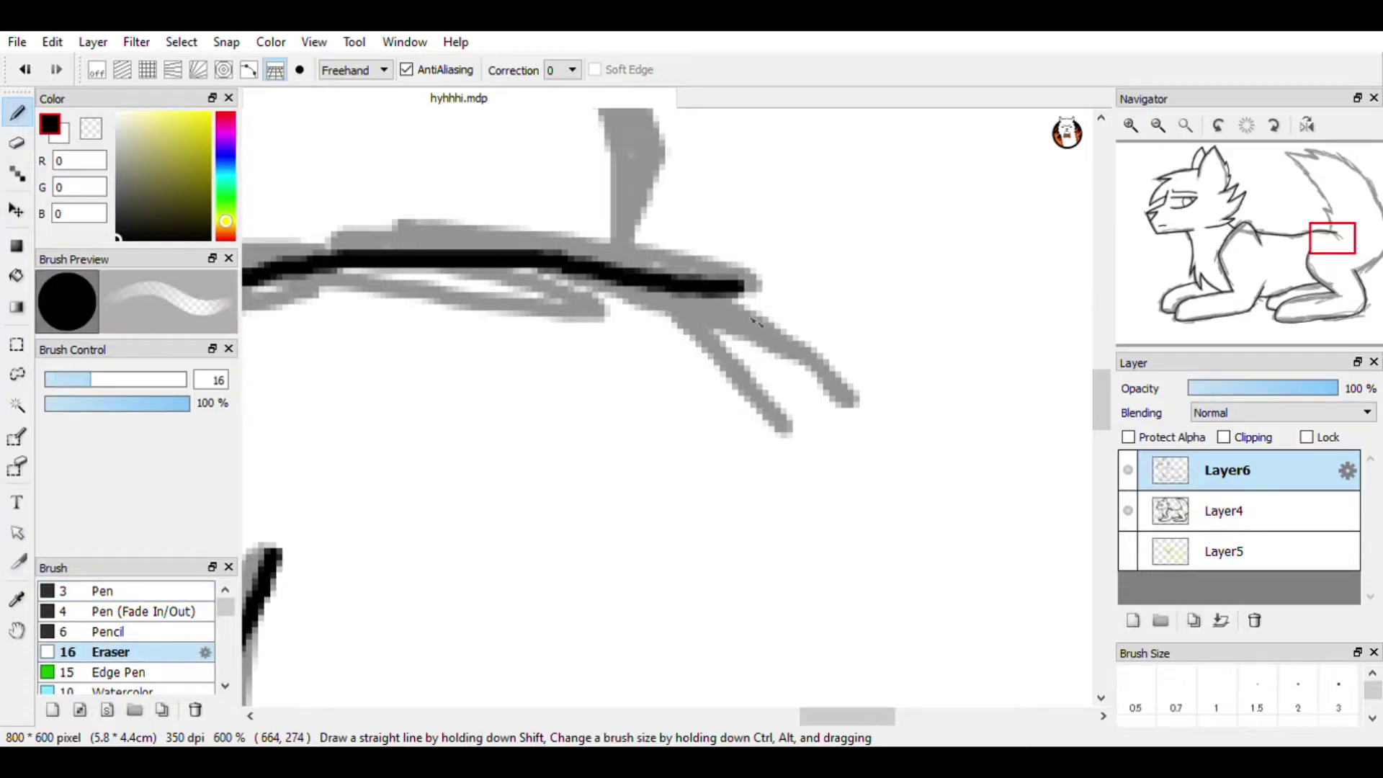
pyautogui.moveTo(756, 317); pyautogui.dragTo(614, 268)
pyautogui.click(105, 593)
pyautogui.scroll(2, 693, 298)
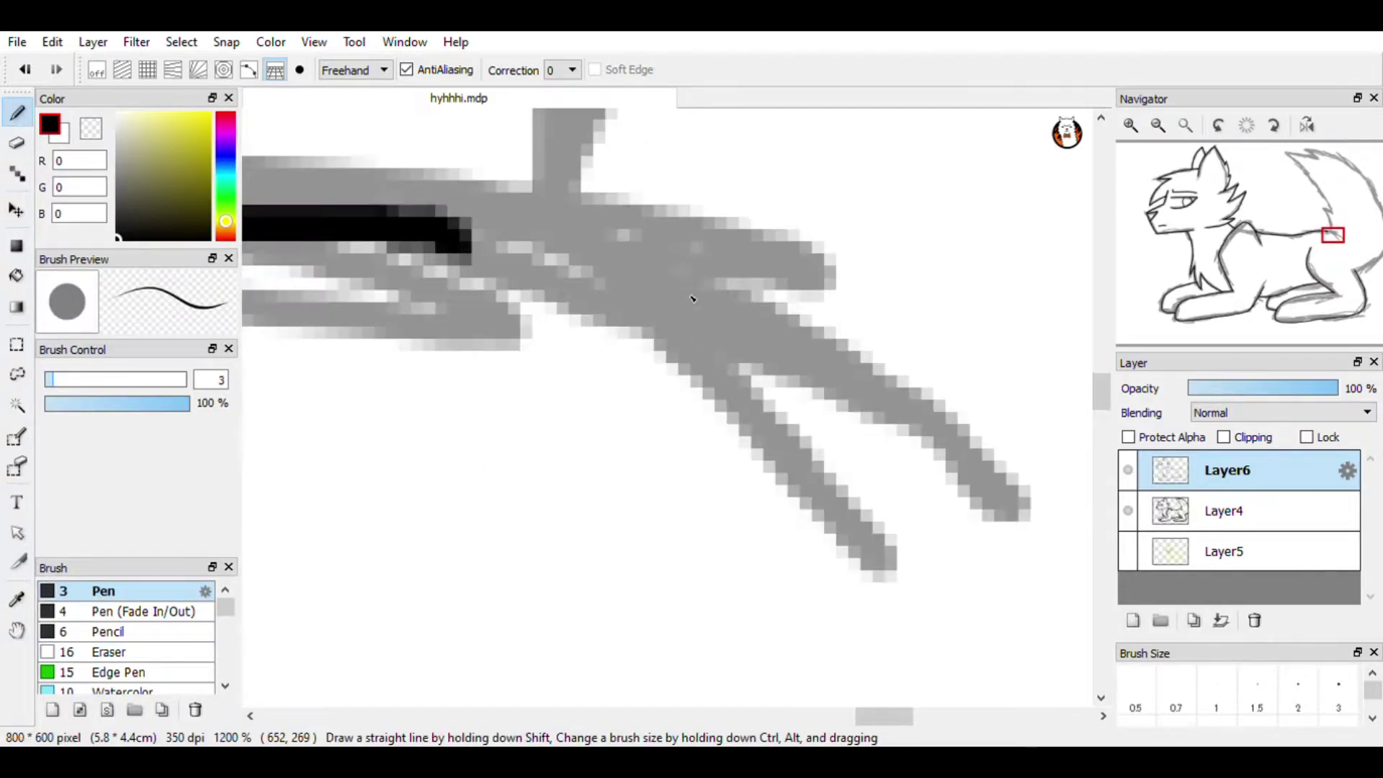
pyautogui.moveTo(455, 232)
pyautogui.mouseDown()
pyautogui.moveTo(809, 374)
pyautogui.moveTo(923, 438)
pyautogui.mouseUp()
# - Ink the tail's inner edge up from the back line, including the small pointed fur notch
pyautogui.scroll(-9, 845, 414)
pyautogui.scroll(2, 845, 411)
pyautogui.scroll(4, 845, 411)
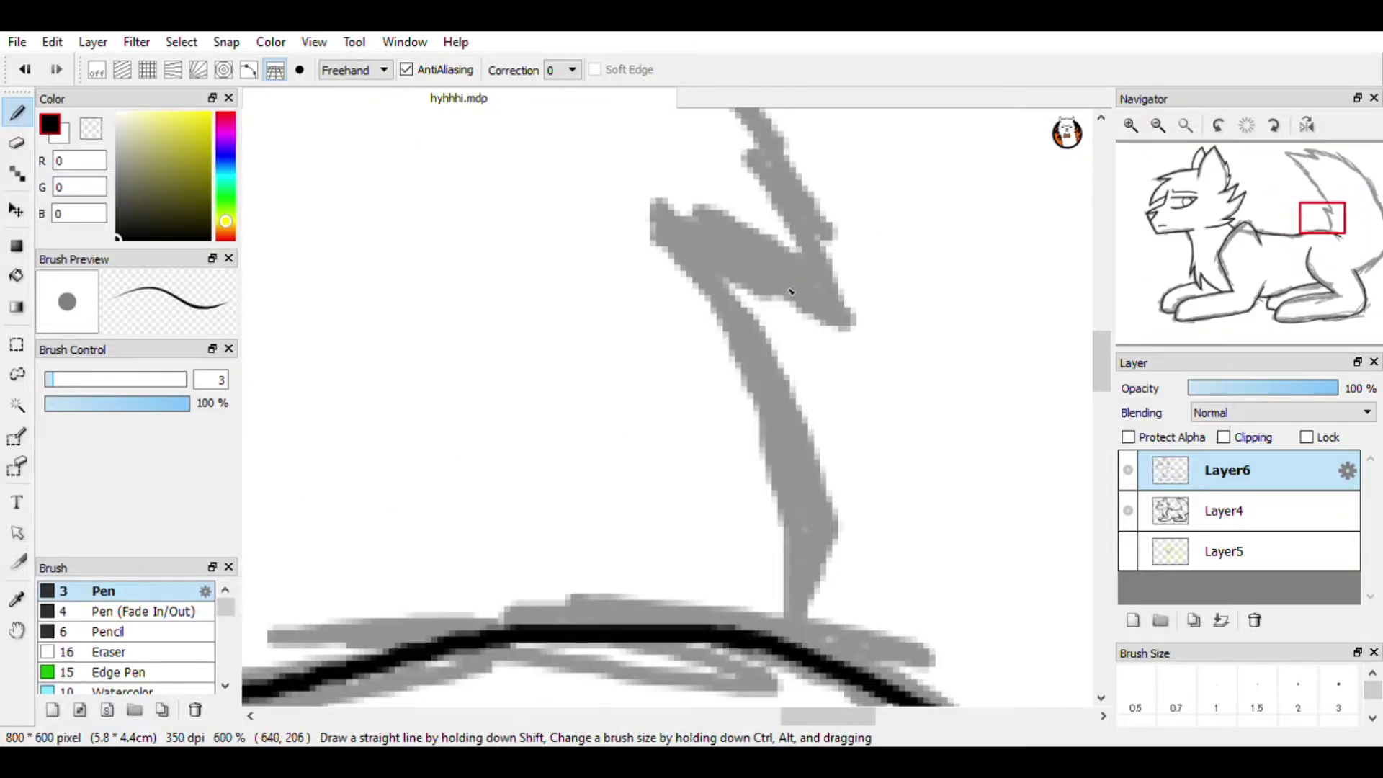
pyautogui.moveTo(796, 644)
pyautogui.mouseDown()
pyautogui.moveTo(717, 249)
pyautogui.moveTo(821, 285)
pyautogui.mouseUp()
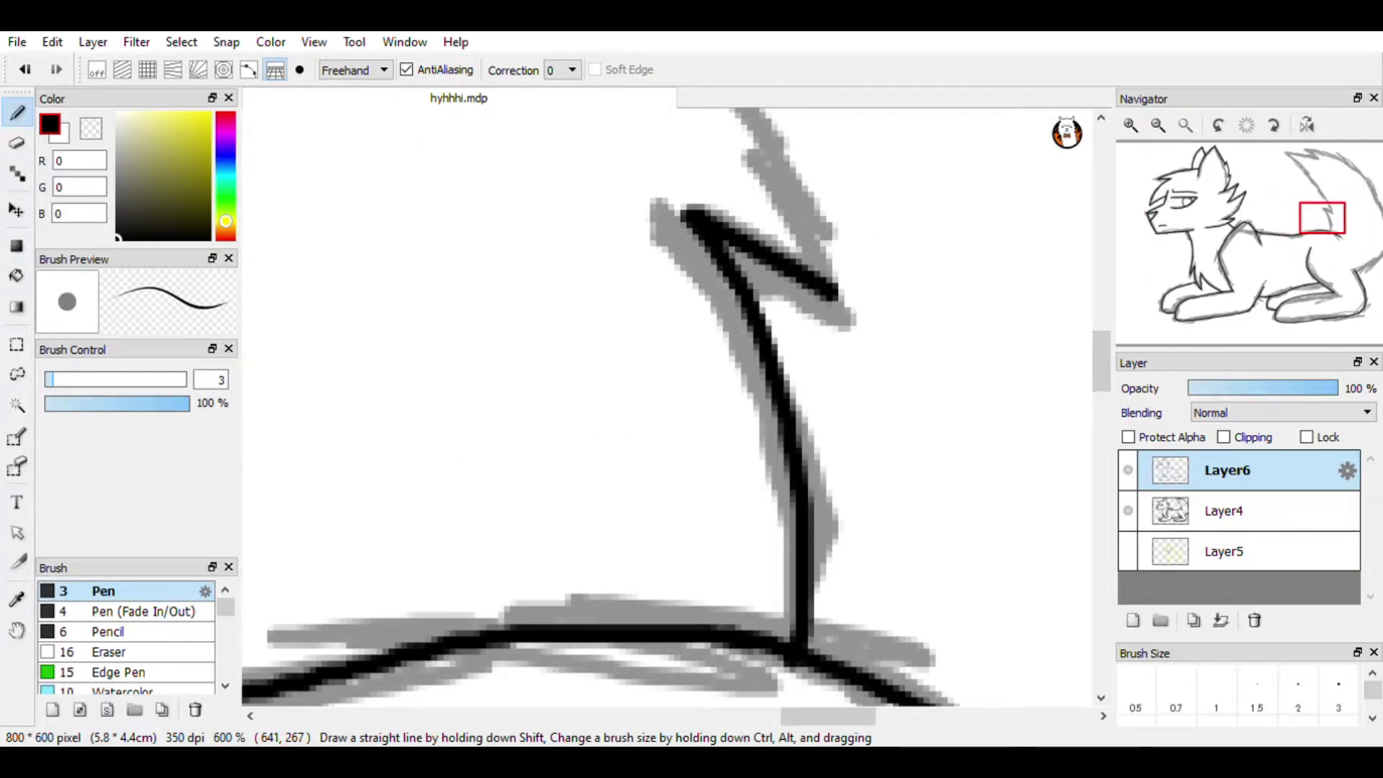
# - Ink the long inner edge of the tail from the fur notch up toward its tip
pyautogui.scroll(-7, 831, 293)
pyautogui.scroll(6, 832, 295)
pyautogui.scroll(-2, 996, 300)
pyautogui.scroll(-2, 951, 416)
pyautogui.scroll(3, 951, 416)
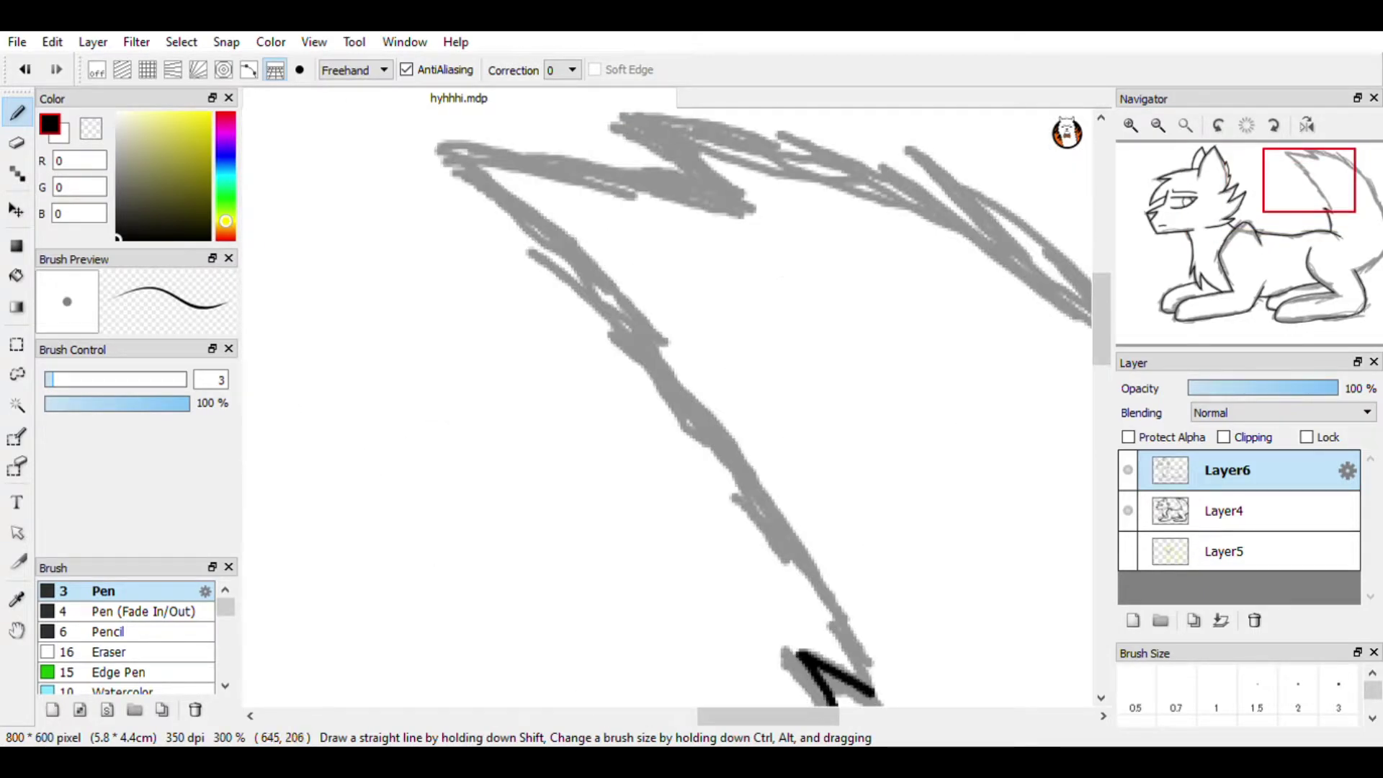
pyautogui.moveTo(868, 688); pyautogui.dragTo(544, 216)
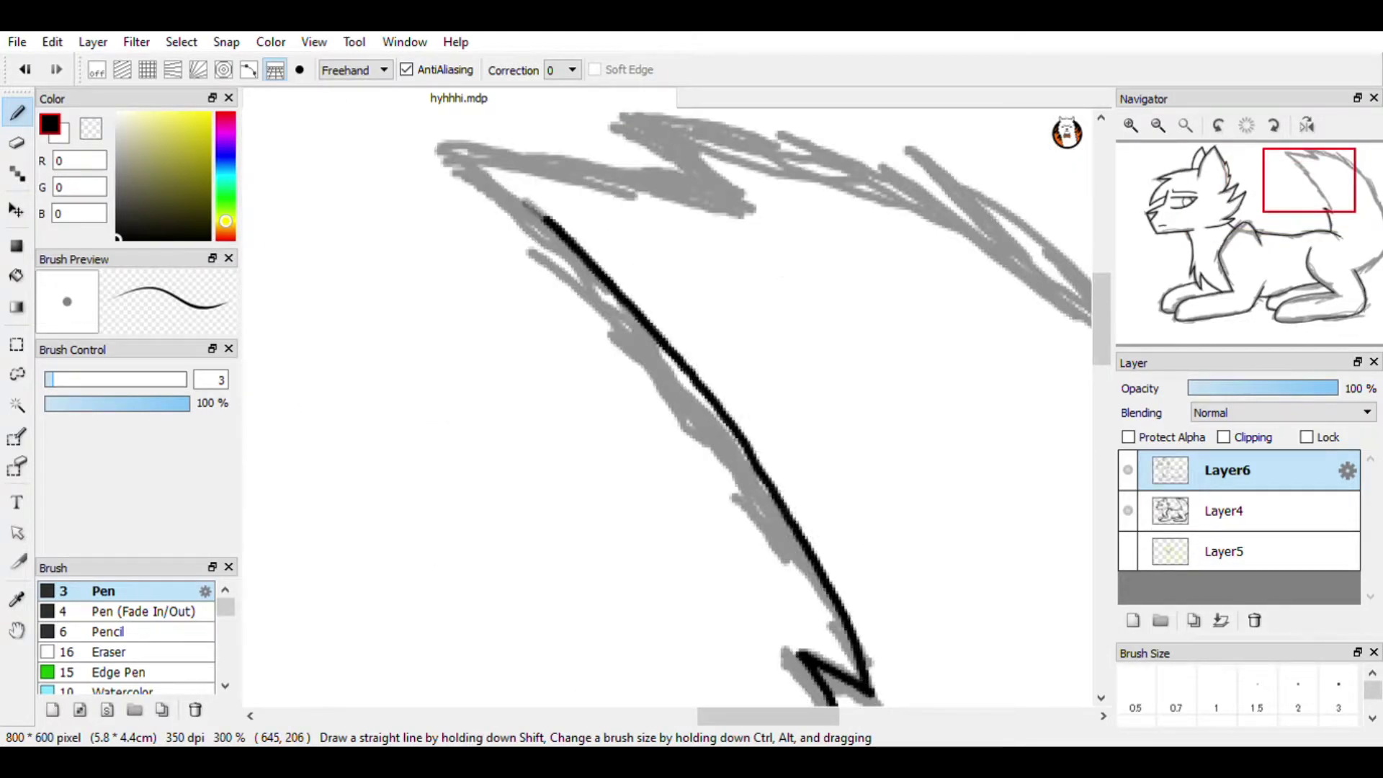
# - Trim the overshooting line end at the tail's tip with the Eraser and switch back to the Pen
pyautogui.click(83, 651)
pyautogui.scroll(-5, 675, 406)
pyautogui.scroll(3, 676, 406)
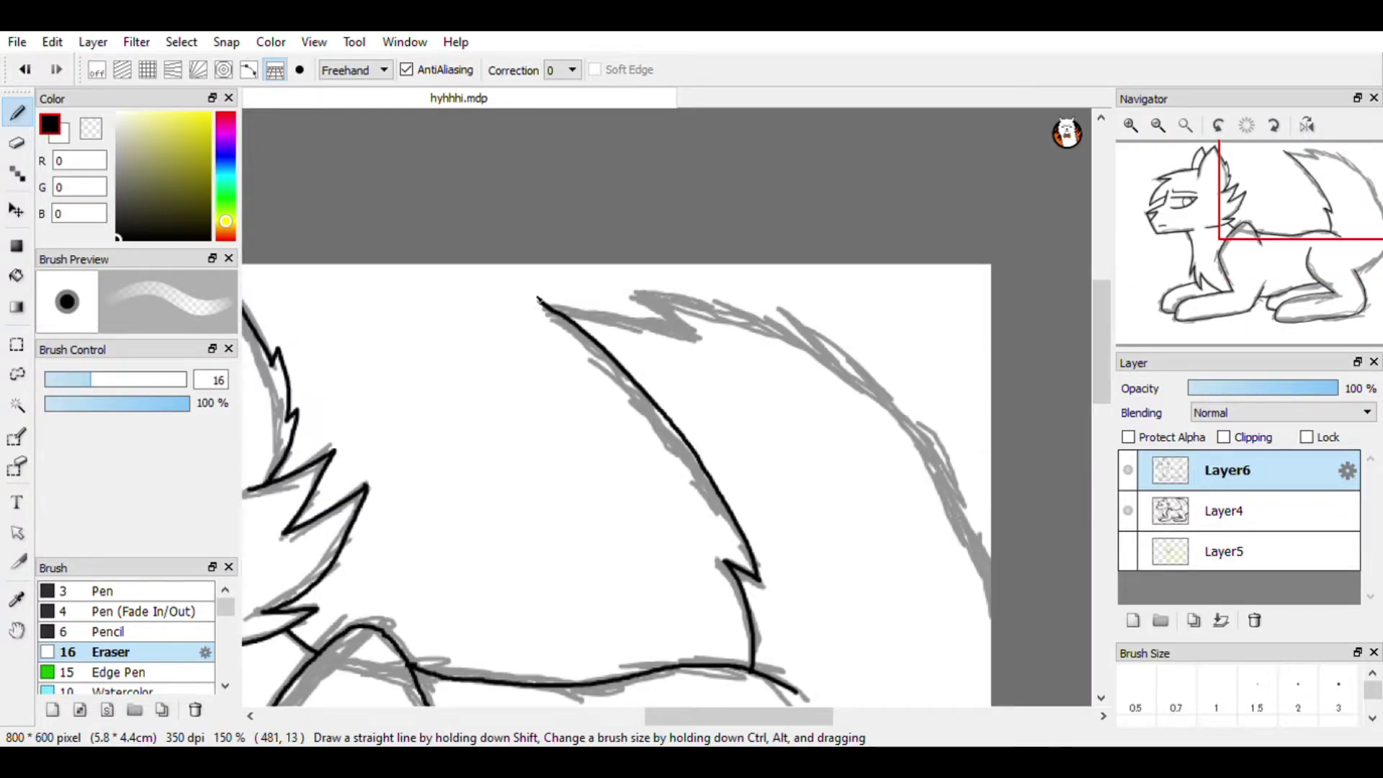
pyautogui.click(101, 591)
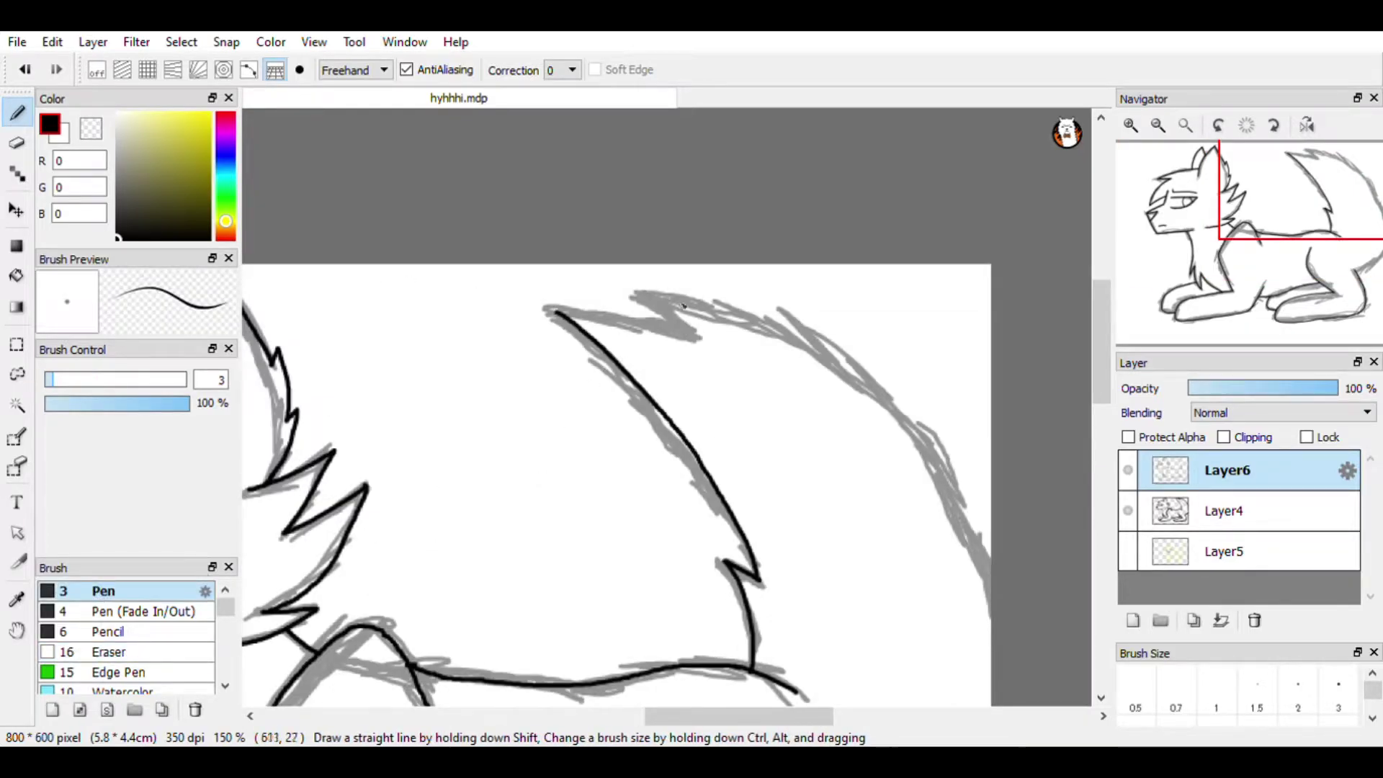
pyautogui.scroll(5, 666, 323)
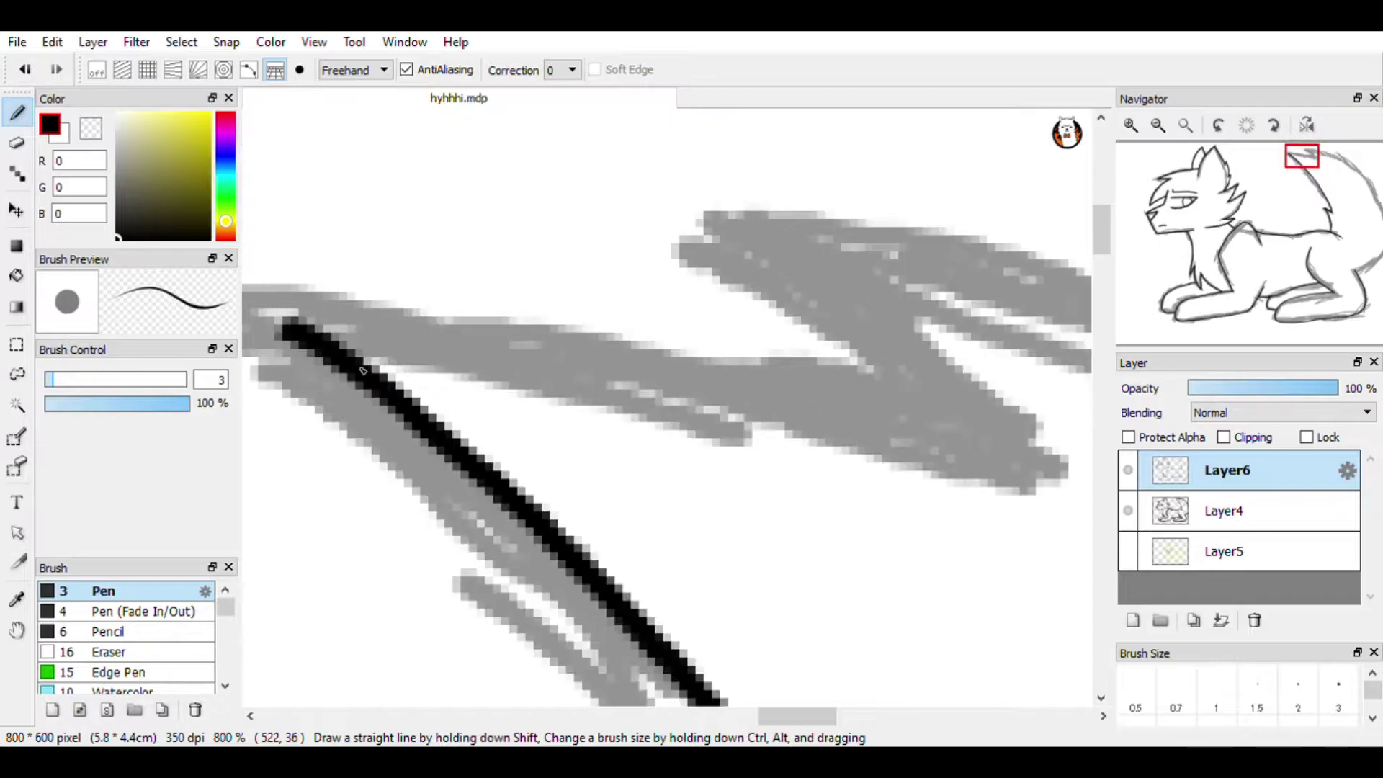
pyautogui.moveTo(303, 329)
pyautogui.mouseDown()
pyautogui.moveTo(862, 383)
pyautogui.moveTo(976, 418)
pyautogui.mouseUp()
pyautogui.click(26, 70)
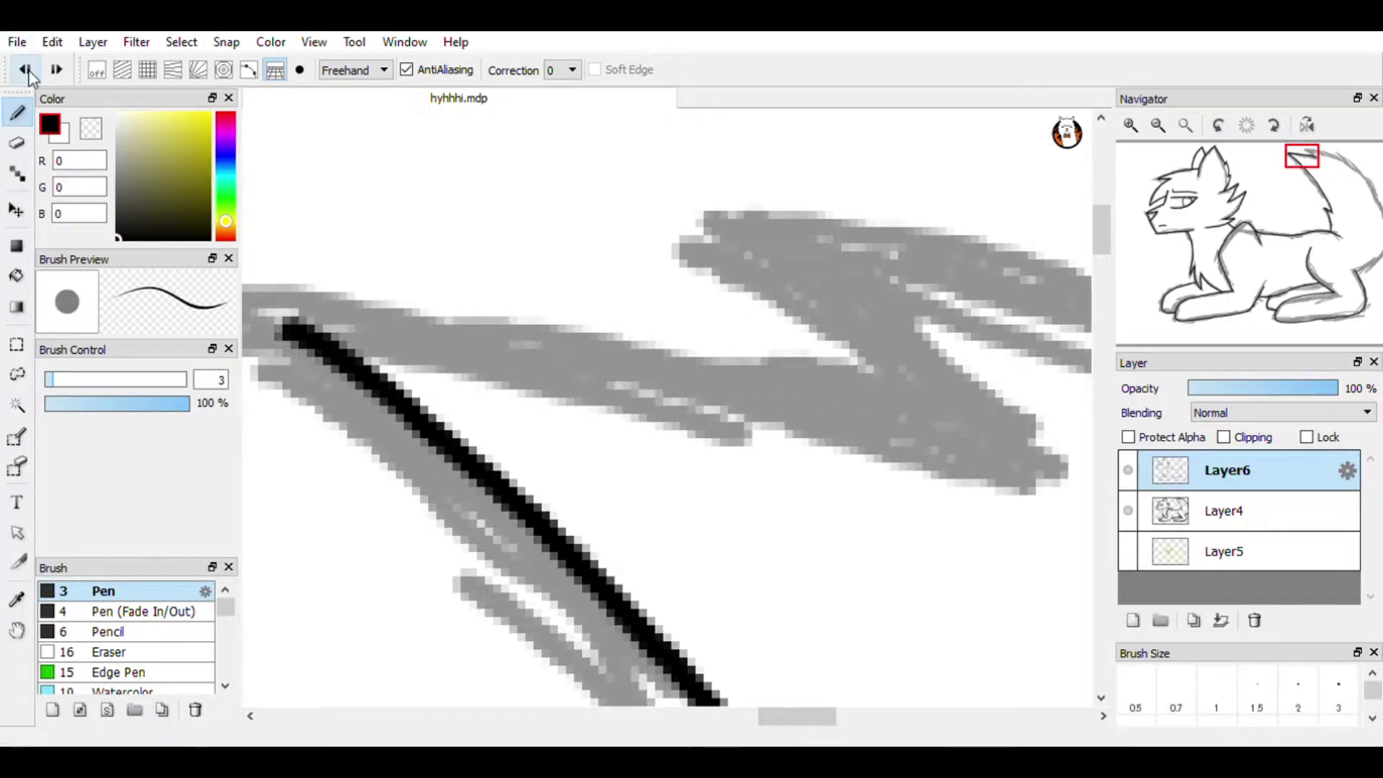
pyautogui.moveTo(287, 330)
pyautogui.mouseDown()
pyautogui.moveTo(501, 343)
pyautogui.moveTo(982, 426)
pyautogui.mouseUp()
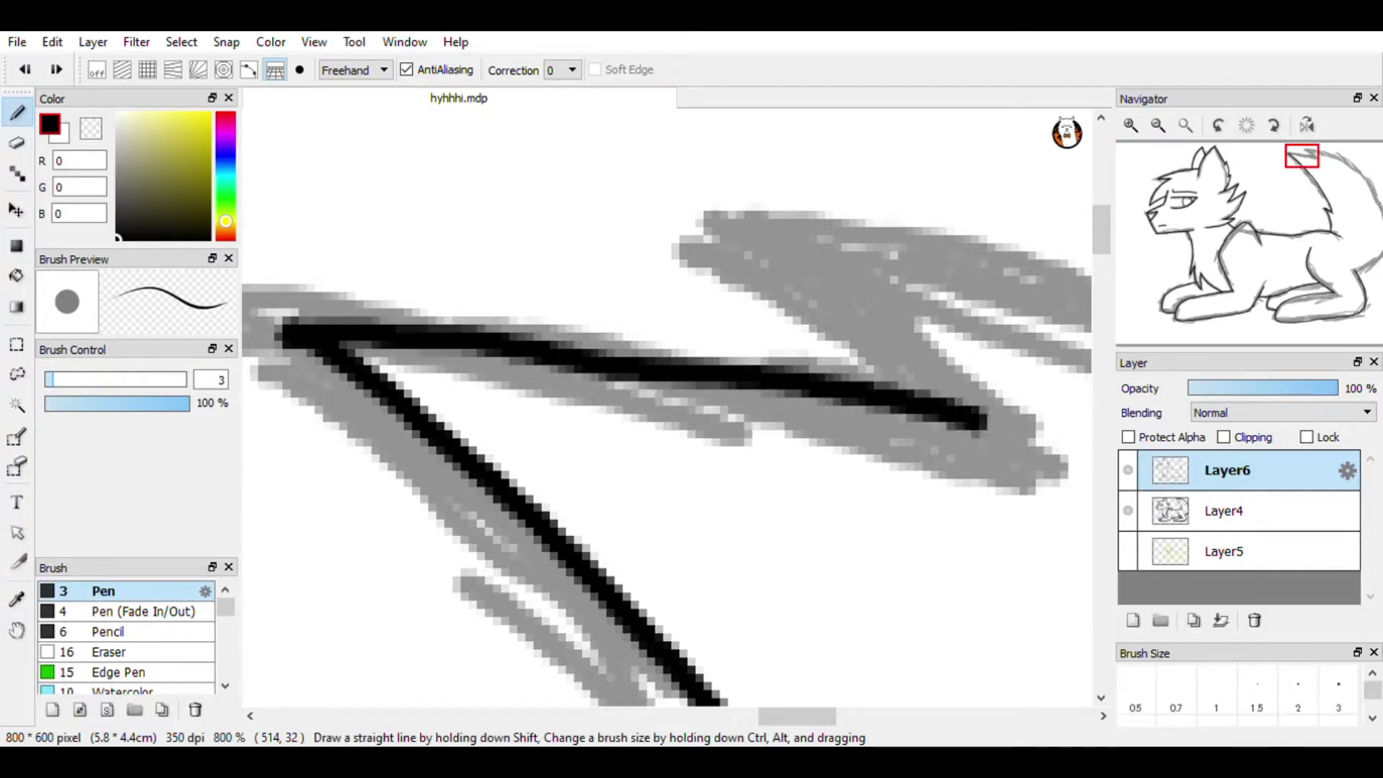
pyautogui.click(27, 68)
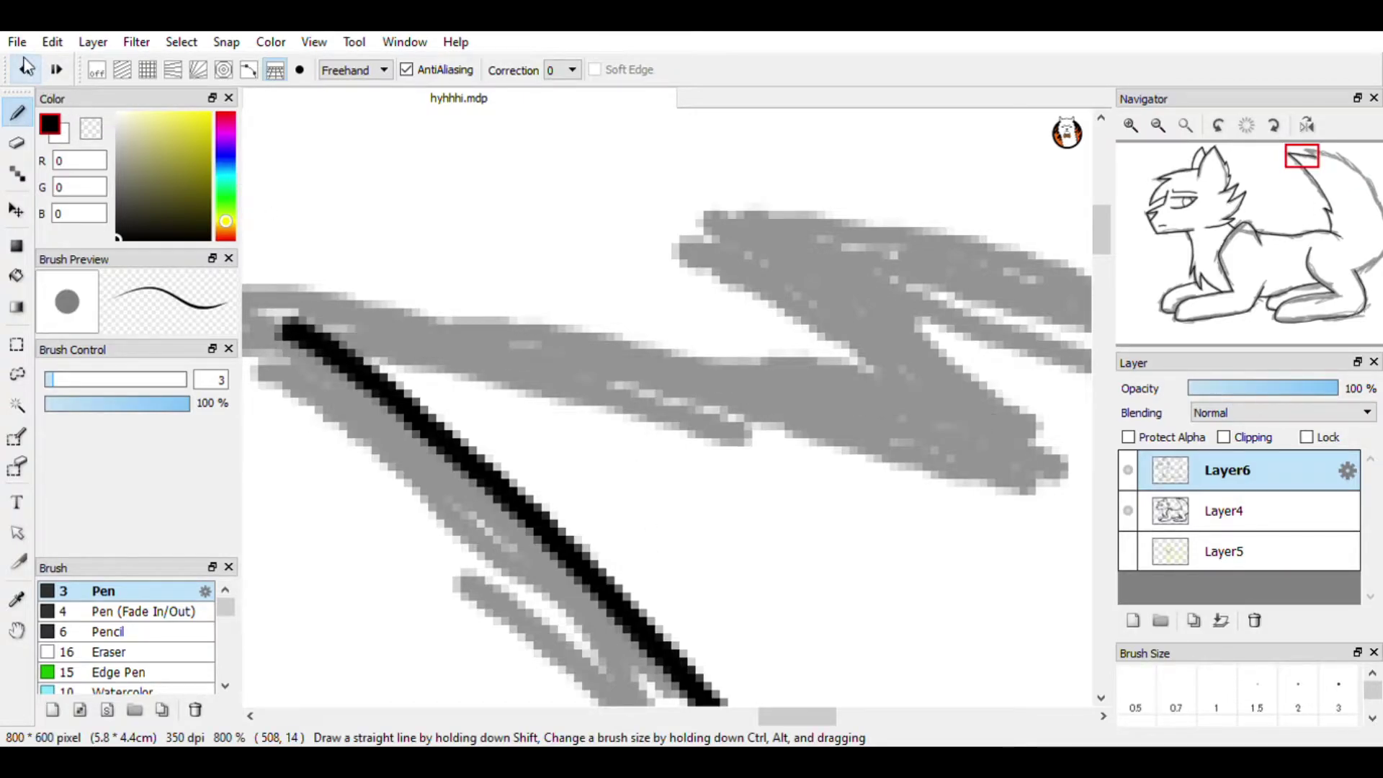
# - Ink the upper edge of the tail tip with its pointed fur notch and the first stretch of the outer curve
pyautogui.moveTo(286, 330)
pyautogui.mouseDown()
pyautogui.moveTo(642, 326)
pyautogui.moveTo(953, 393)
pyautogui.moveTo(848, 302)
pyautogui.moveTo(738, 244)
pyautogui.mouseUp()
pyautogui.scroll(-4, 540, 231)
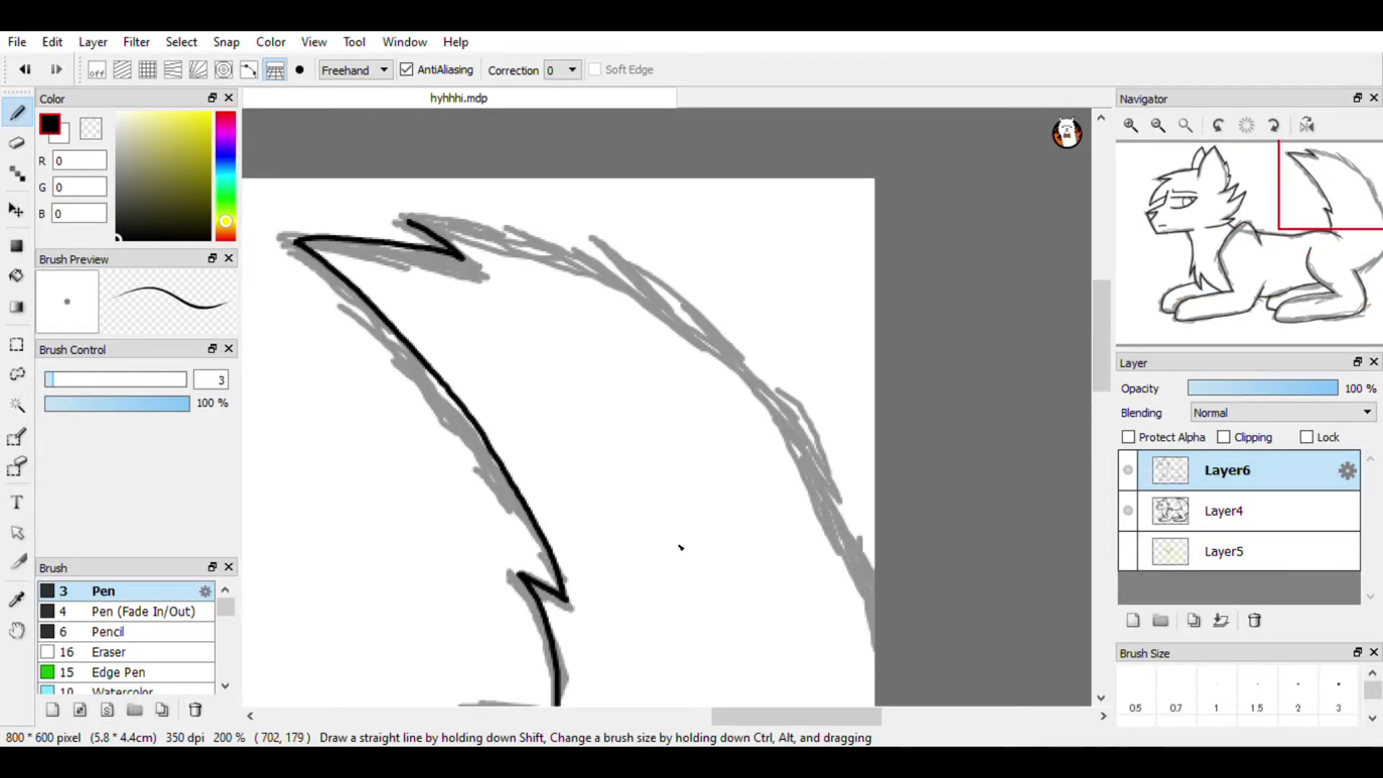
pyautogui.moveTo(405, 215)
pyautogui.mouseDown()
pyautogui.moveTo(494, 229)
pyautogui.moveTo(875, 524)
pyautogui.mouseUp()
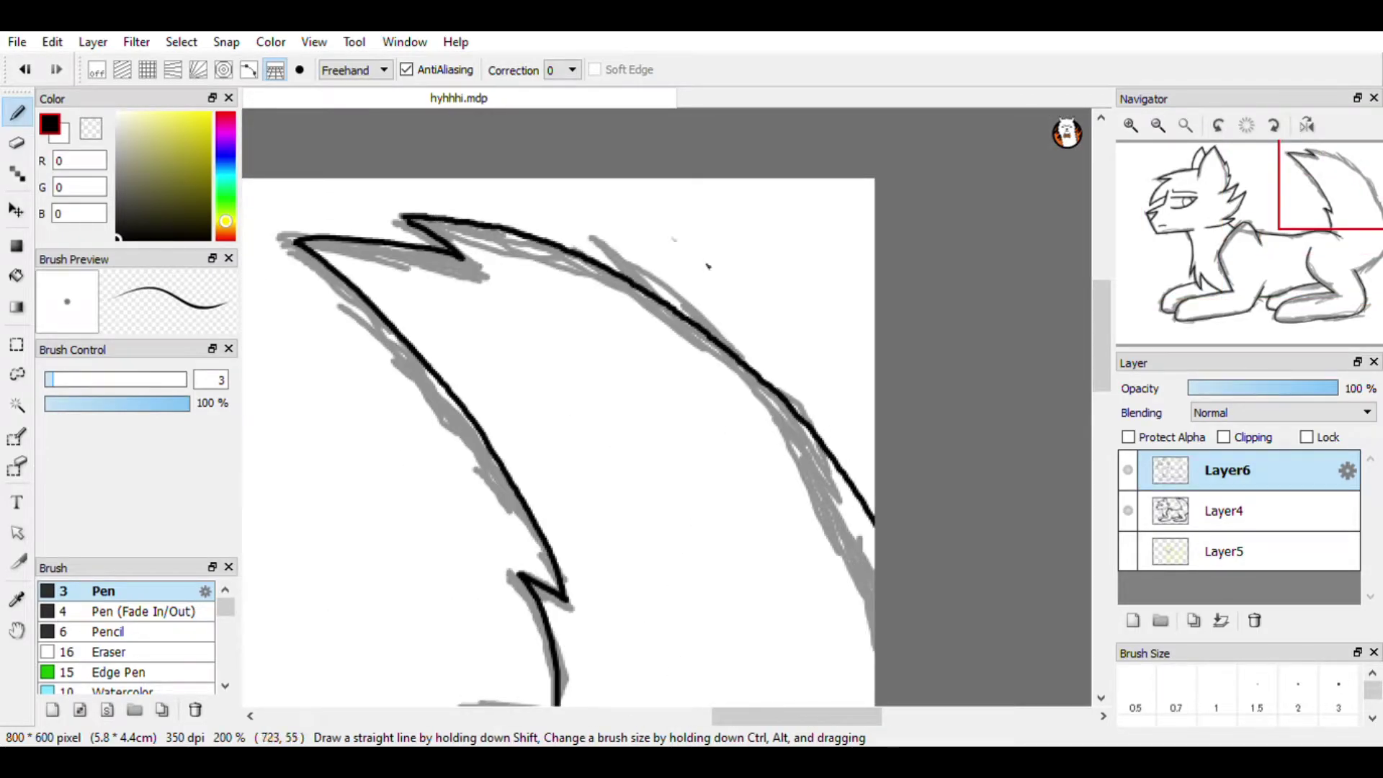
pyautogui.click(25, 69)
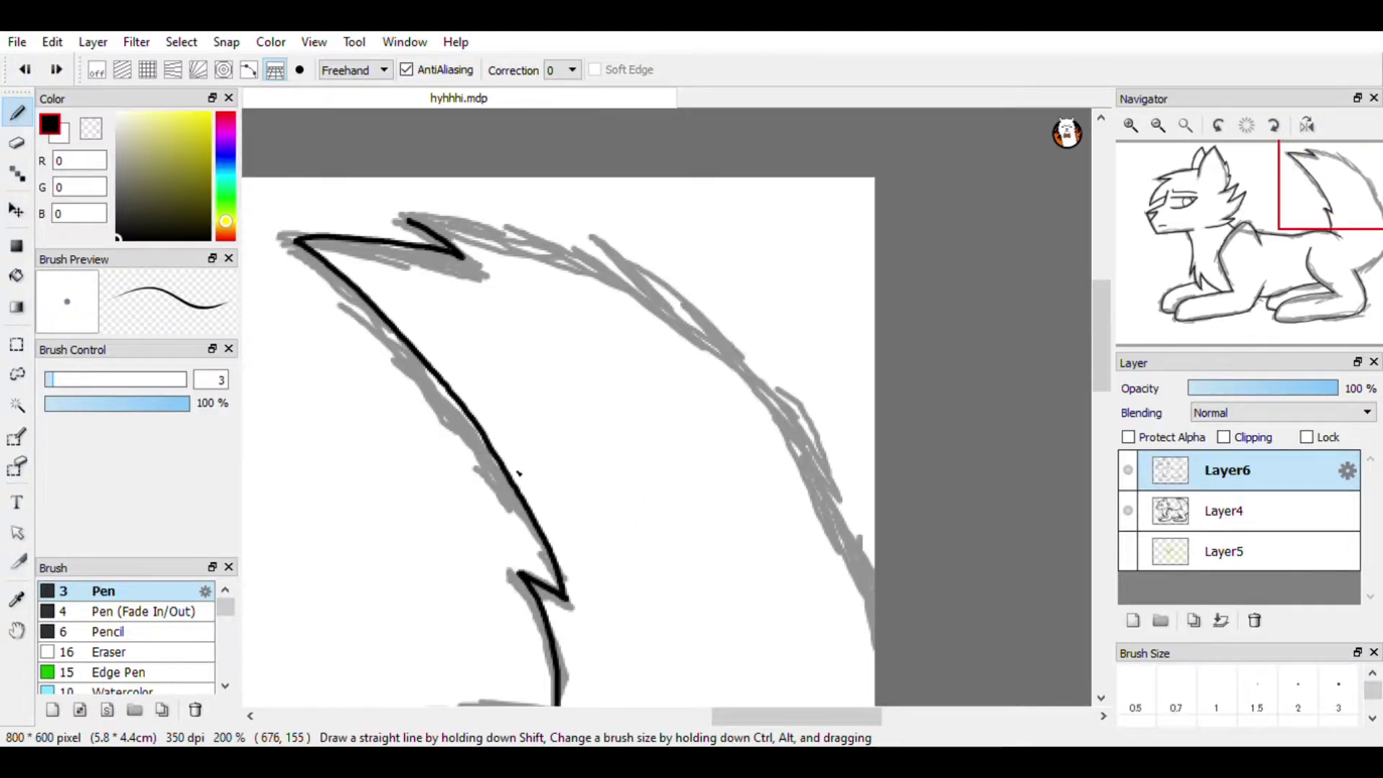
pyautogui.scroll(1, 481, 214)
pyautogui.moveTo(322, 171)
pyautogui.mouseDown()
pyautogui.moveTo(709, 261)
pyautogui.moveTo(801, 306)
pyautogui.moveTo(988, 441)
pyautogui.mouseUp()
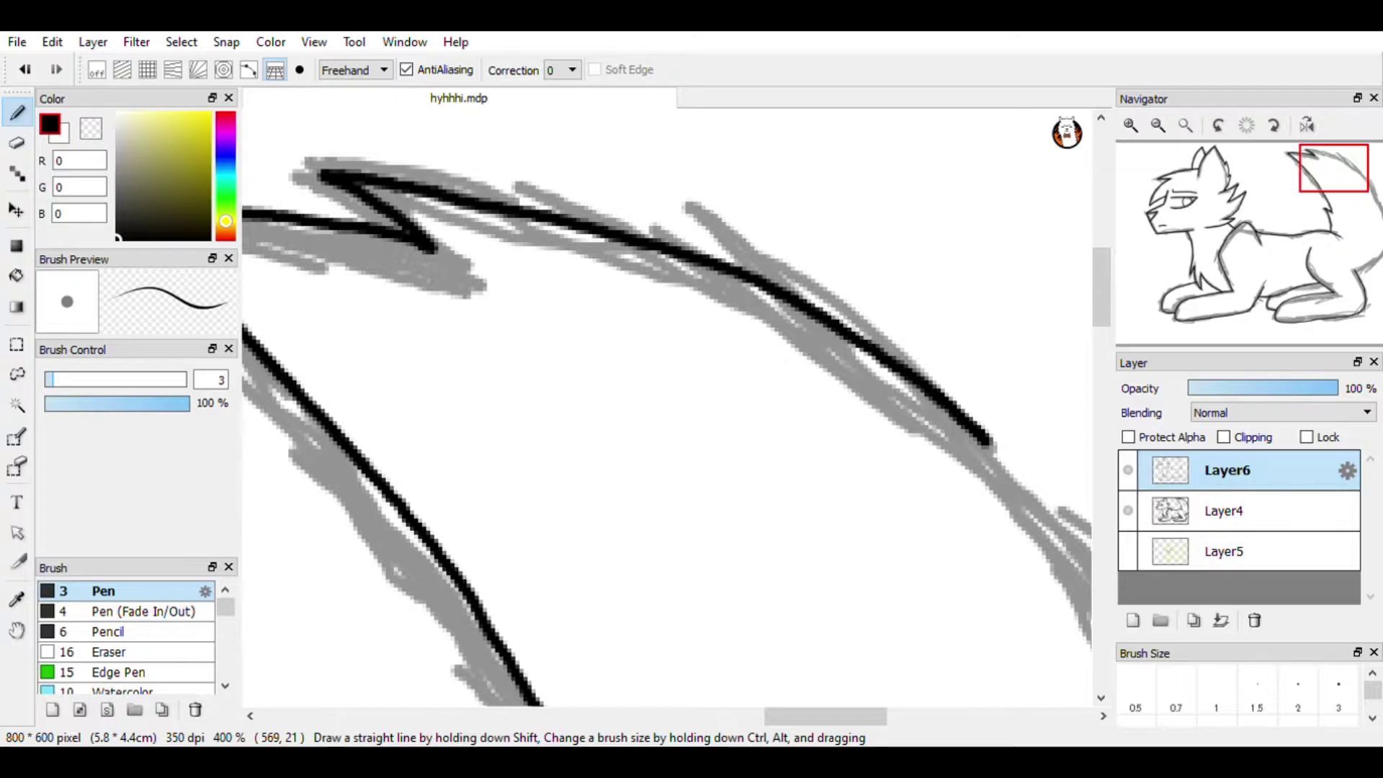
# - Continue the tail's outer curve with the Pen down to the right edge of the canvas
pyautogui.scroll(-6, 965, 404)
pyautogui.scroll(5, 985, 432)
pyautogui.scroll(1, 790, 288)
pyautogui.scroll(-1, 790, 238)
pyautogui.scroll(1, 981, 248)
pyautogui.scroll(1, 981, 248)
pyautogui.moveTo(750, 180)
pyautogui.mouseDown()
pyautogui.moveTo(854, 325)
pyautogui.moveTo(966, 536)
pyautogui.mouseUp()
pyautogui.scroll(-5, 890, 378)
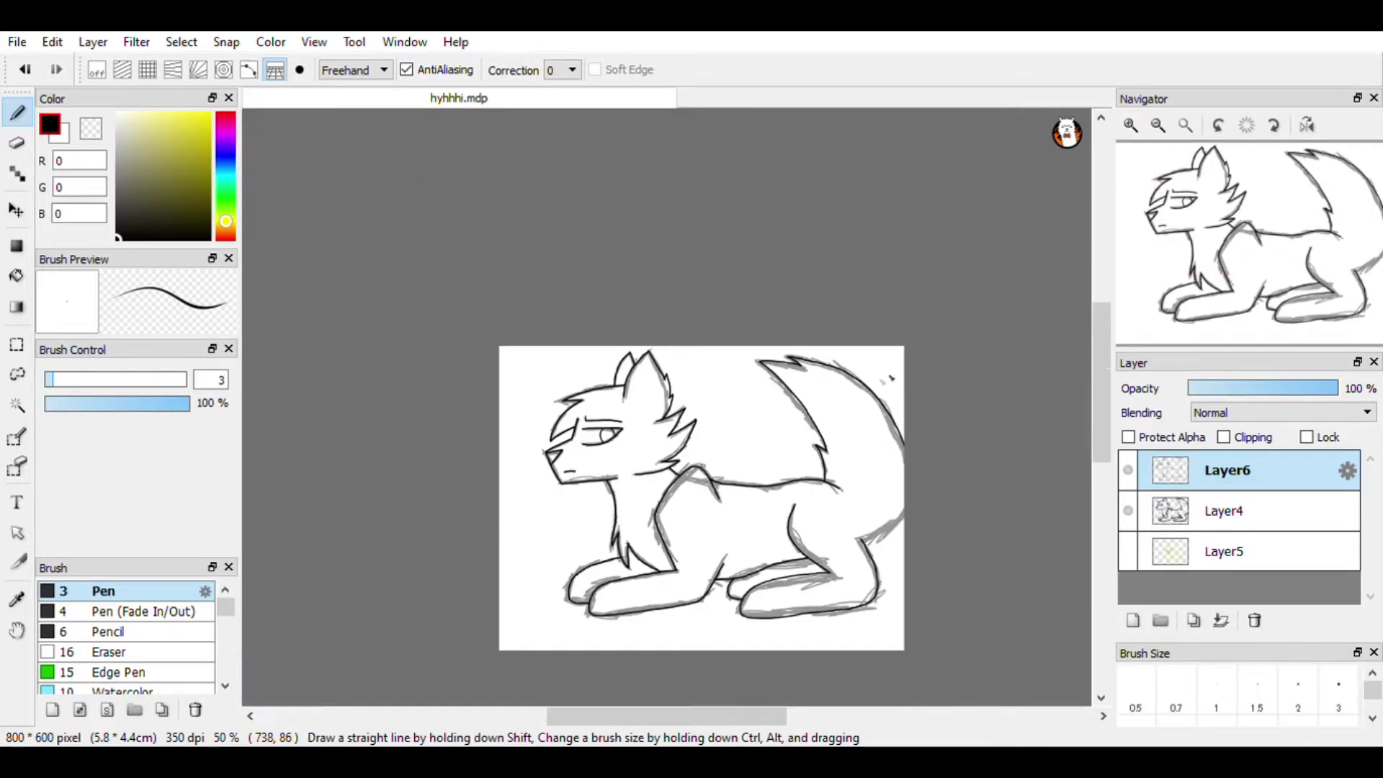
# - Ink the tail's lower edge from the top of the hind leg out to the canvas edge
pyautogui.scroll(6, 868, 554)
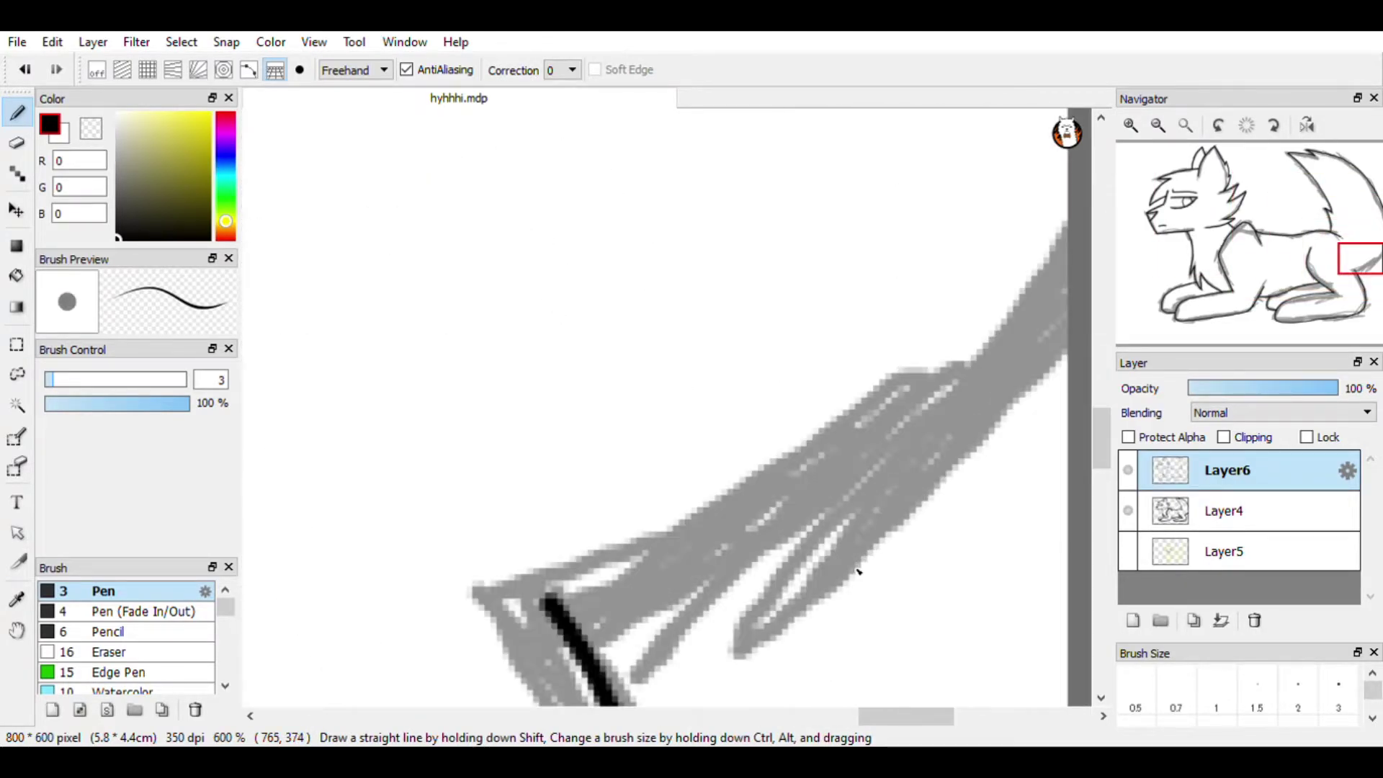
pyautogui.moveTo(549, 592)
pyautogui.mouseDown()
pyautogui.moveTo(591, 591)
pyautogui.moveTo(765, 515)
pyautogui.moveTo(1059, 281)
pyautogui.mouseUp()
pyautogui.scroll(-8, 795, 281)
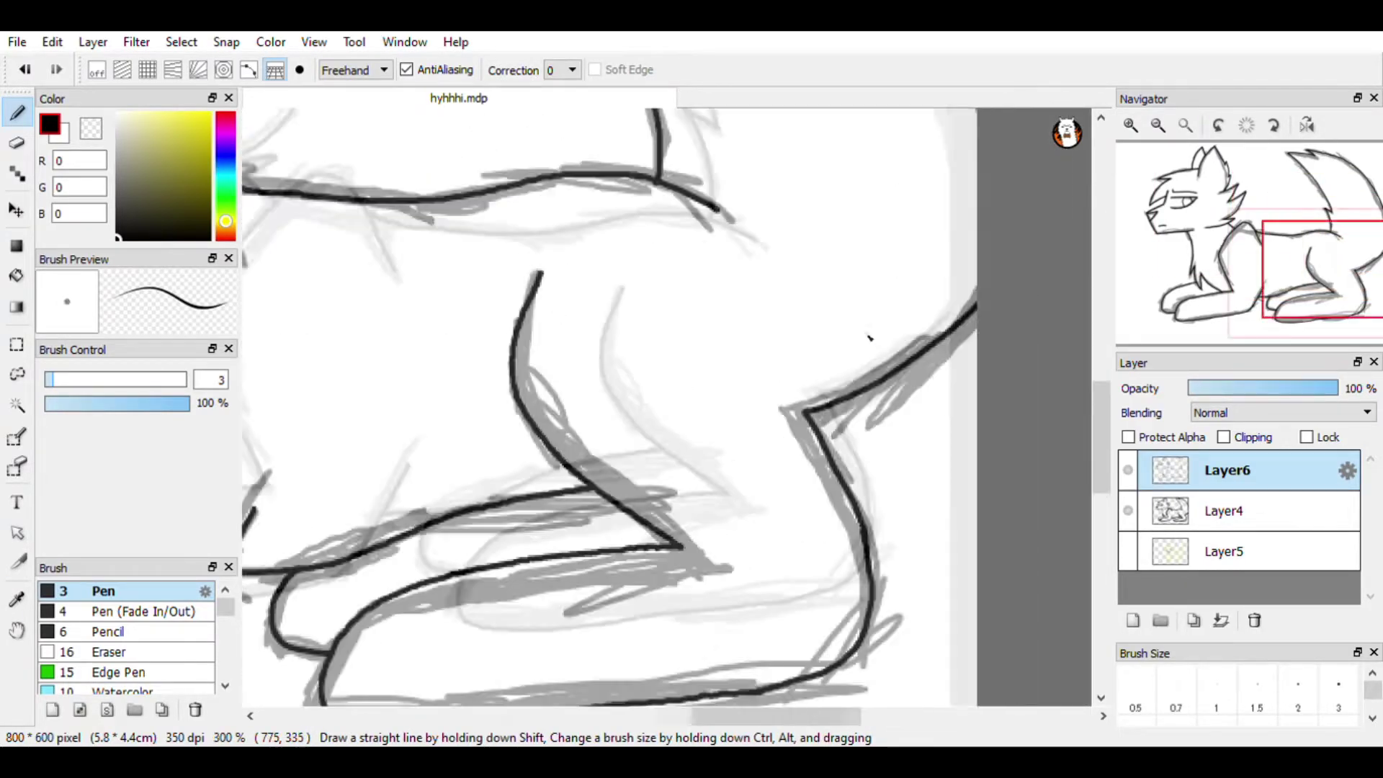
# - Delete Layer4 with the gray sketch
pyautogui.scroll(3, 682, 196)
pyautogui.click(1297, 526)
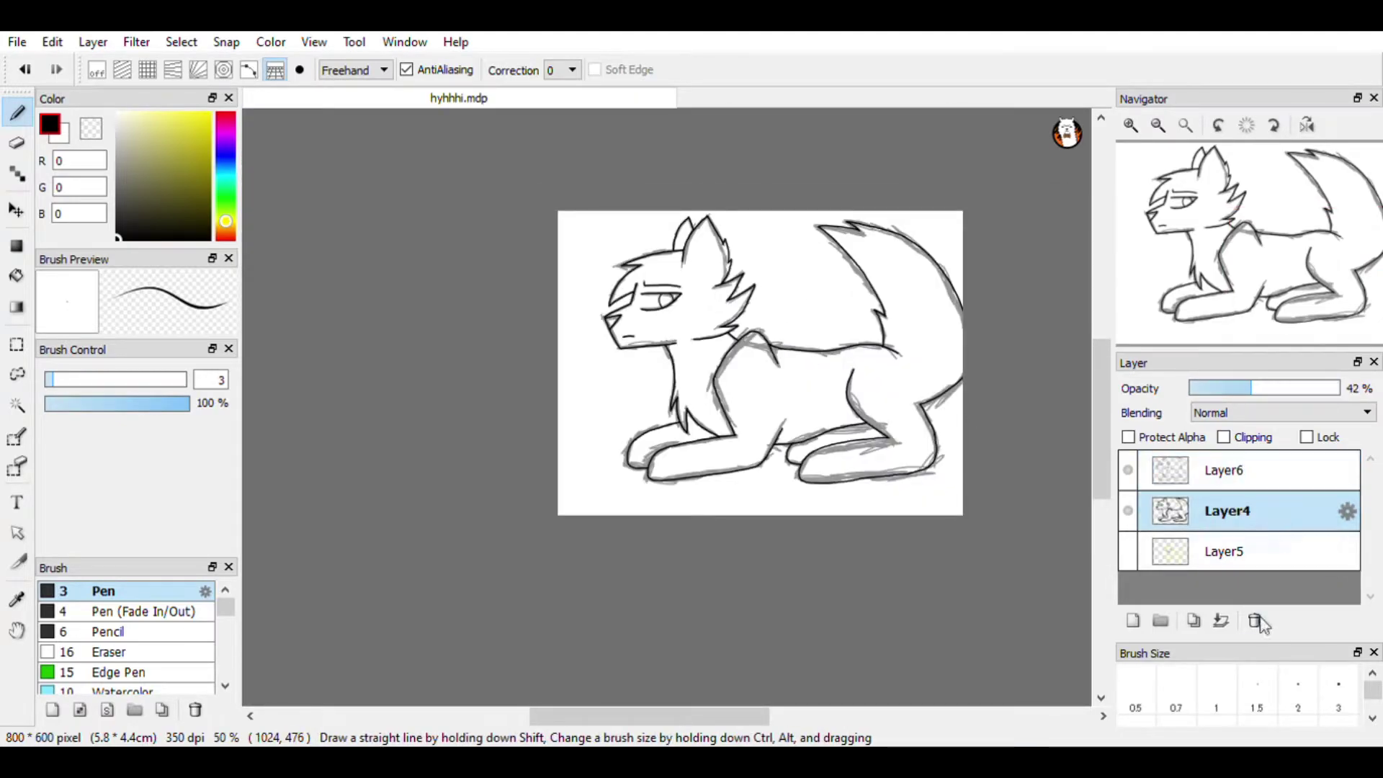
pyautogui.click(1254, 621)
# - Show Layer5 with the yellow line art and hide Layer6
pyautogui.click(1239, 512)
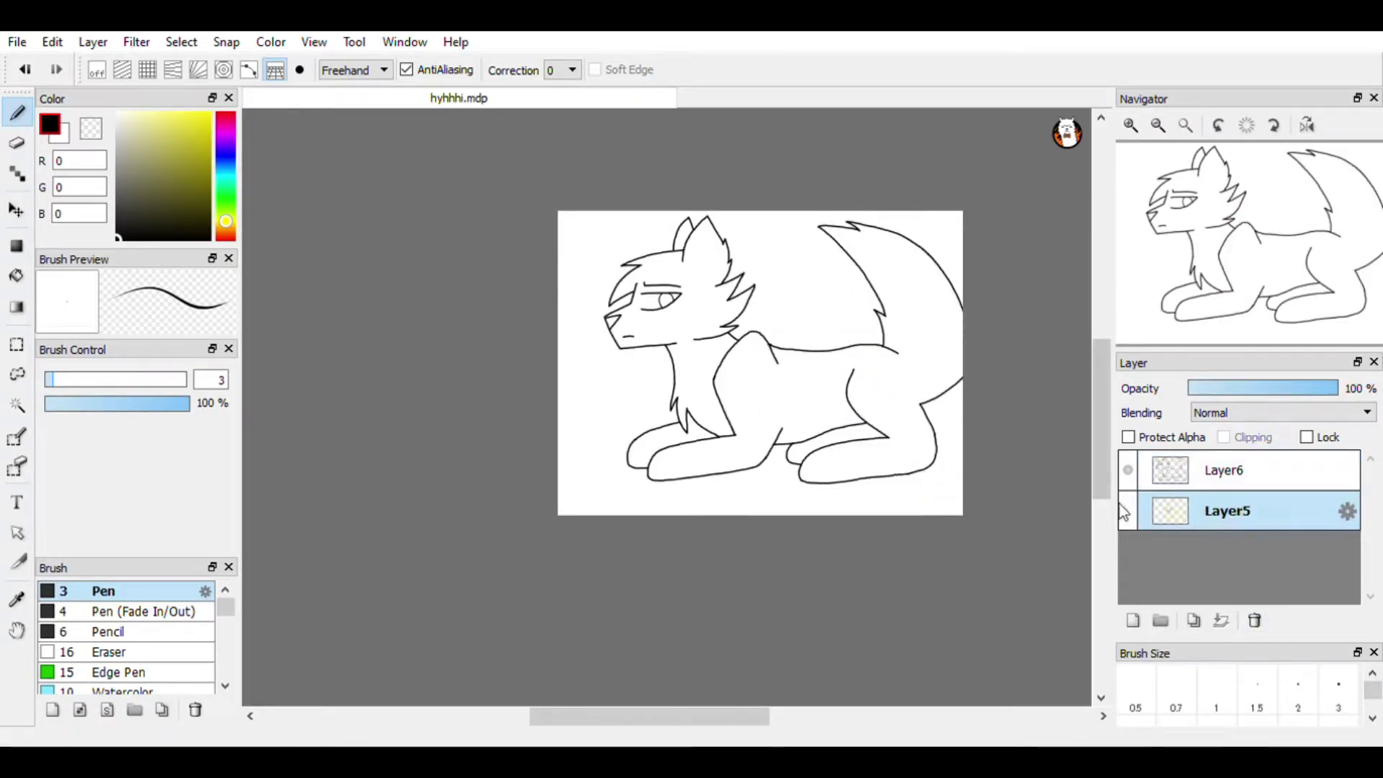
pyautogui.click(1126, 512)
pyautogui.scroll(4, 712, 357)
pyautogui.click(1128, 470)
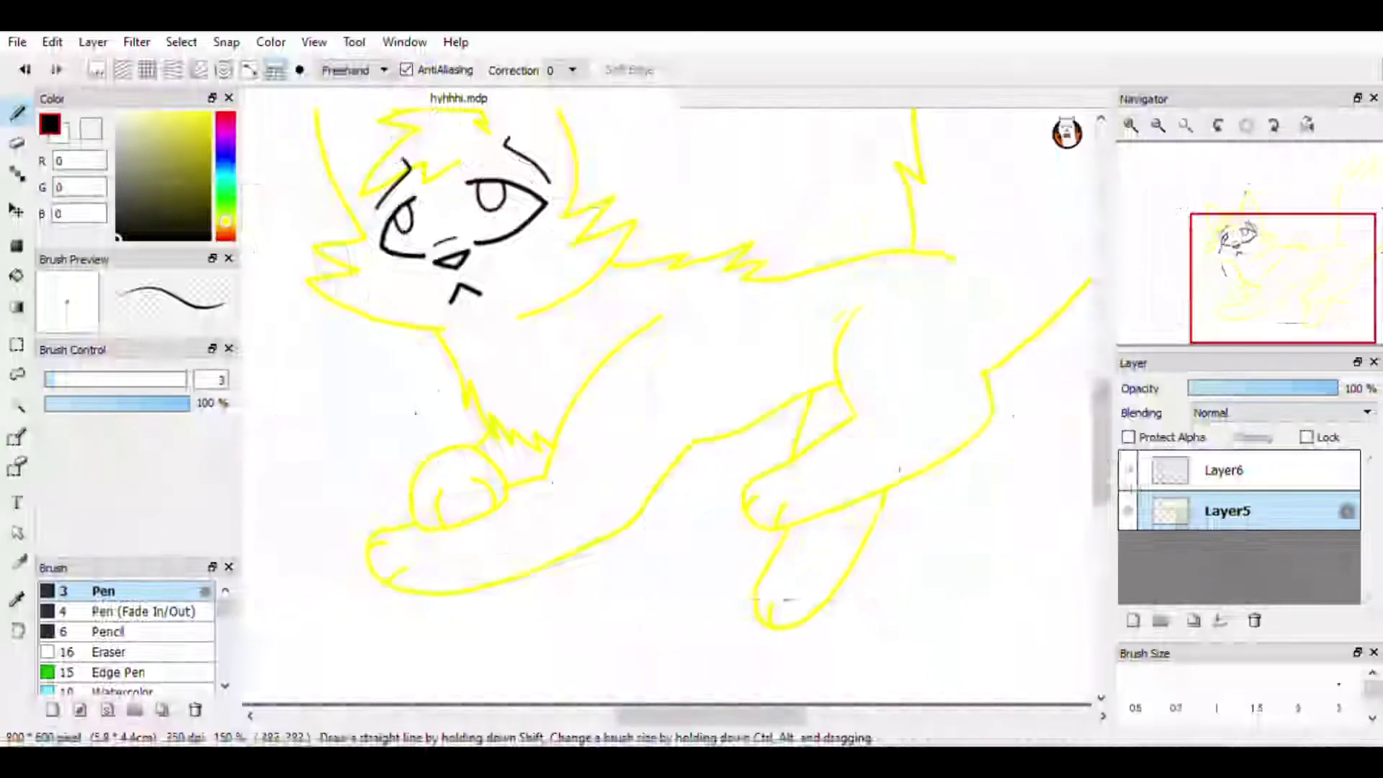
# - Add a new layer, move it below Layer5, and make Layer5 active again
pyautogui.click(1131, 620)
pyautogui.click(1240, 551)
pyautogui.moveTo(1244, 516); pyautogui.dragTo(1244, 566)
pyautogui.click(1228, 511)
# - Set the colour to pale yellow (RGB 255, 248, 145) and close the gap in the cat's jaw line
pyautogui.moveTo(186, 149)
pyautogui.mouseDown()
pyautogui.moveTo(251, 113)
pyautogui.moveTo(155, 101)
pyautogui.mouseUp()
pyautogui.scroll(-3, 555, 286)
pyautogui.scroll(2, 547, 332)
pyautogui.scroll(-1, 611, 327)
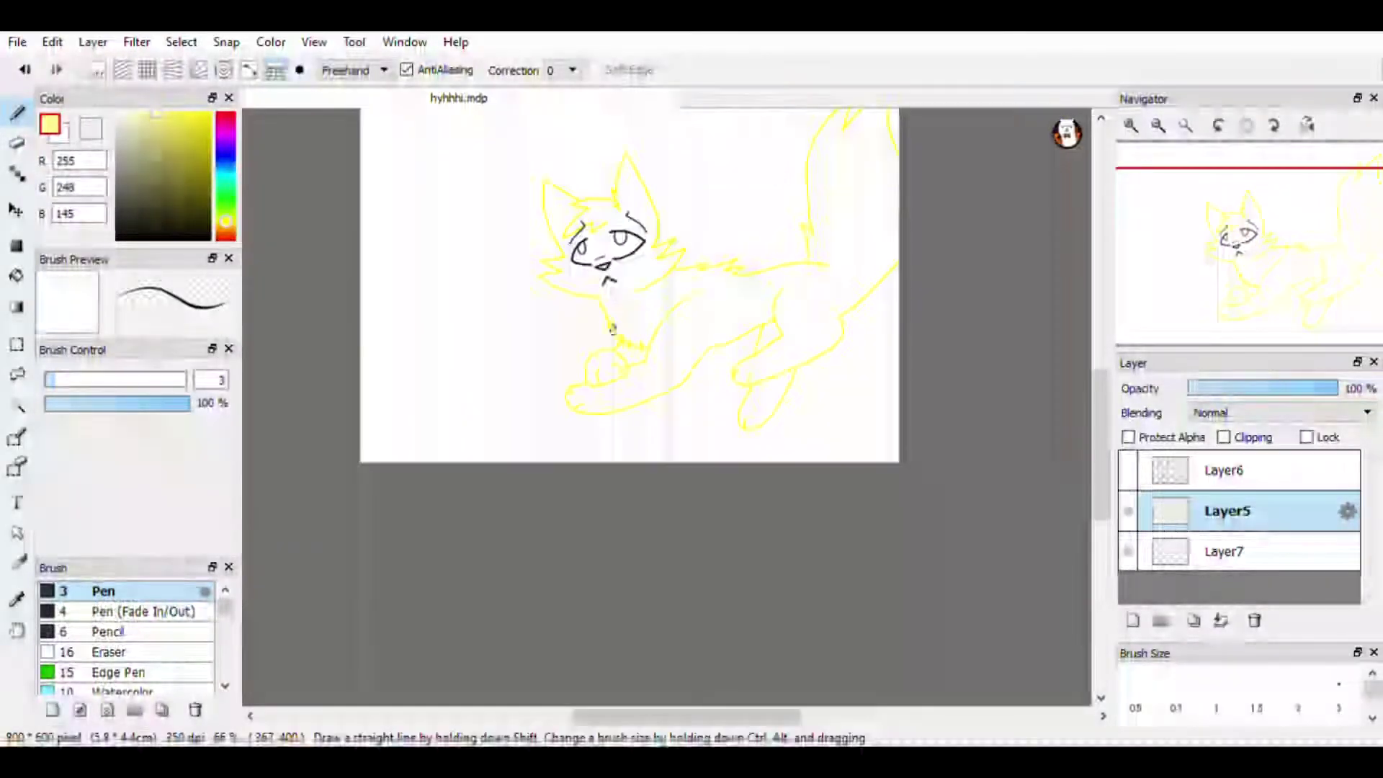
pyautogui.scroll(2, 605, 310)
pyautogui.scroll(-3, 603, 291)
pyautogui.hotkey('ctrl', '+')
pyautogui.hotkey('ctrl', '+')
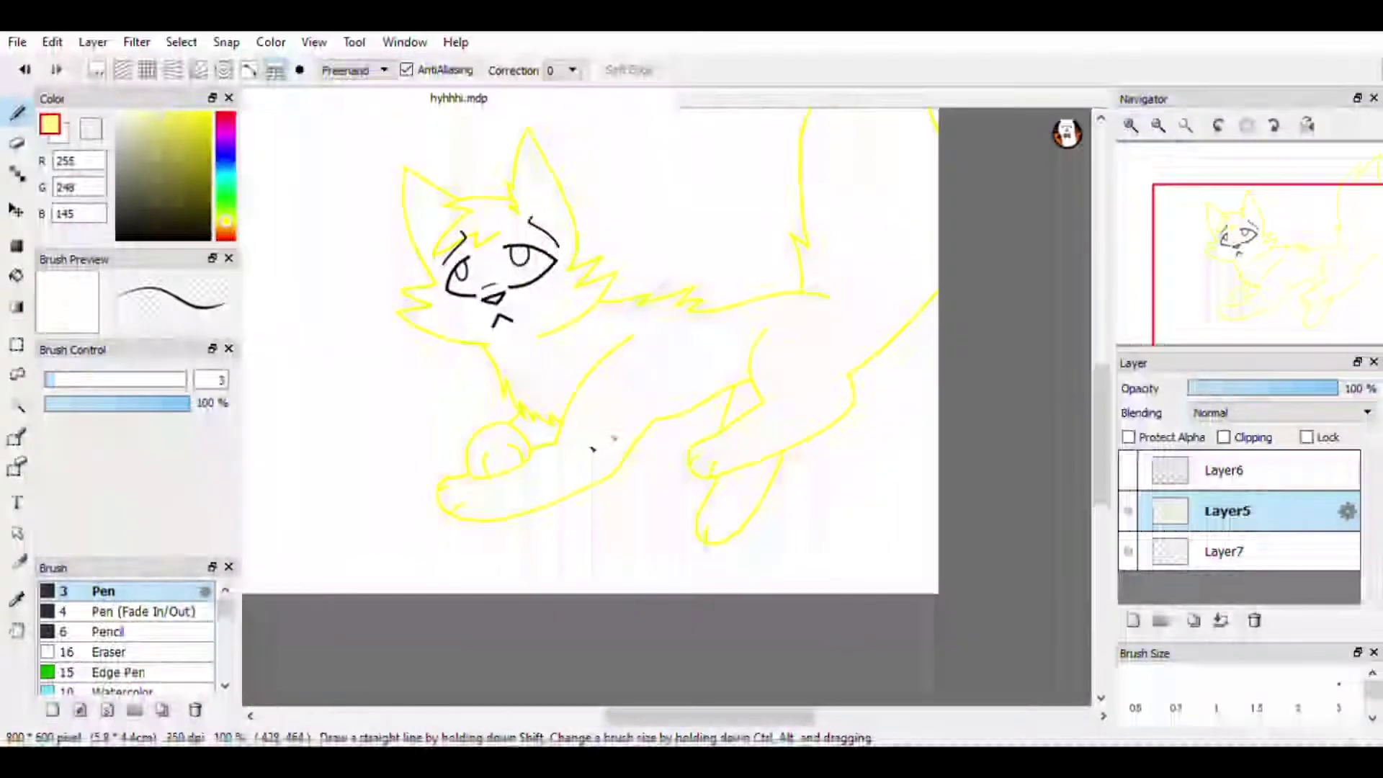
pyautogui.scroll(3, 478, 370)
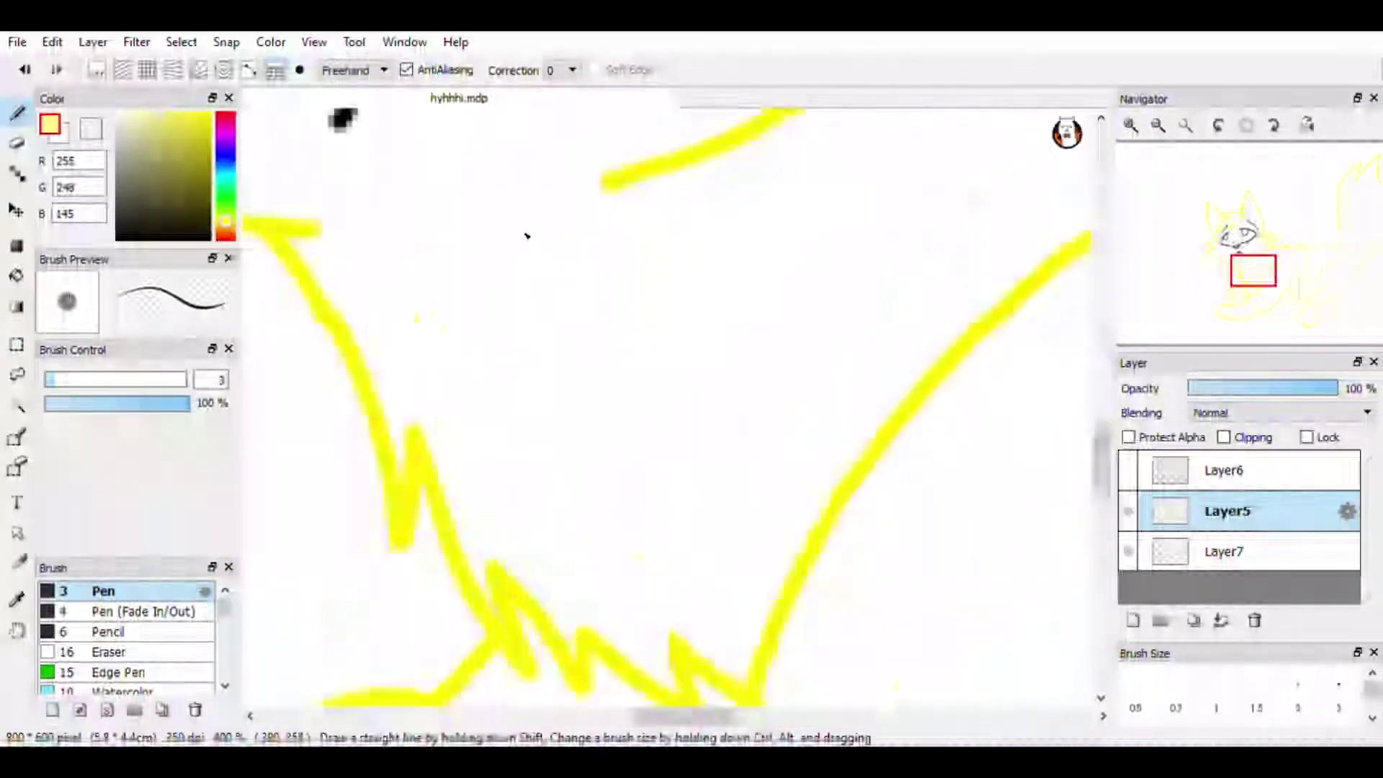
pyautogui.scroll(2, 408, 457)
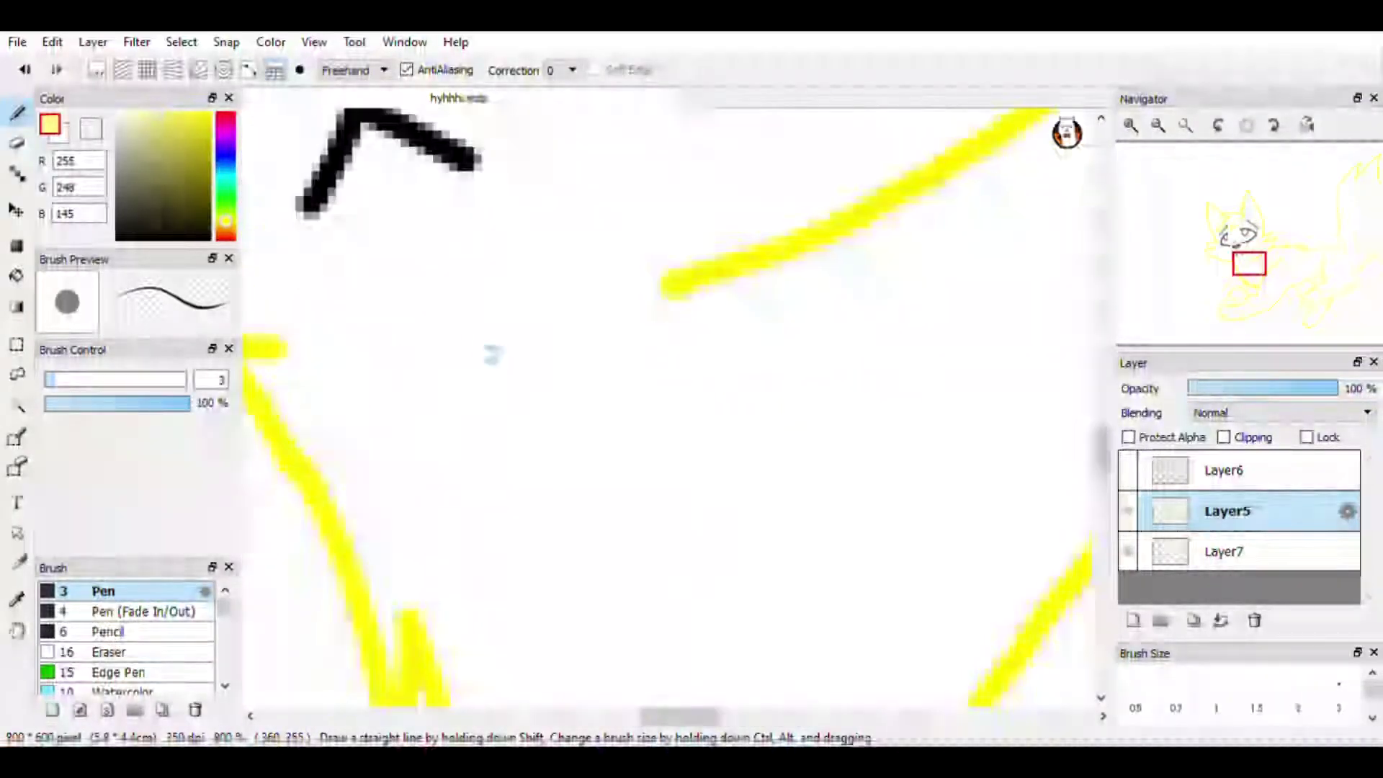
pyautogui.scroll(1, 364, 343)
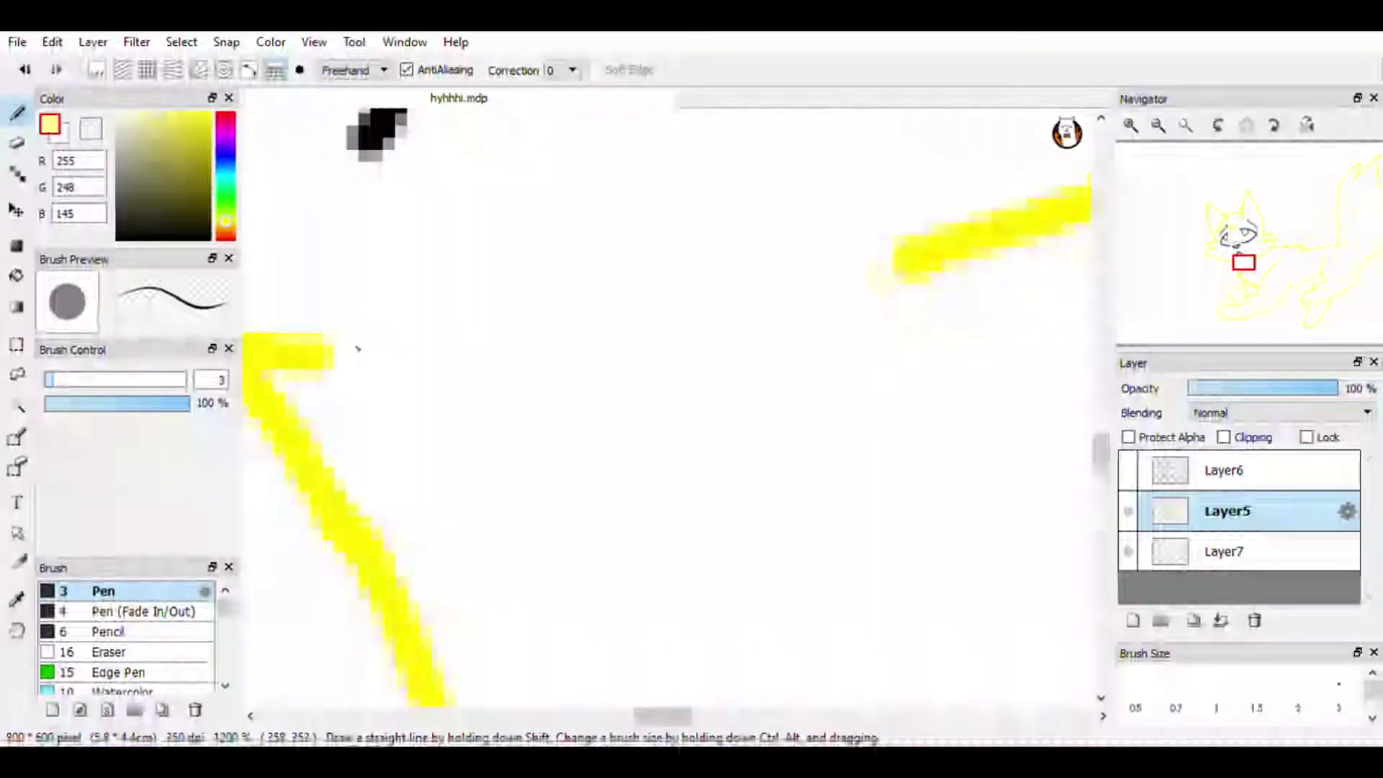
pyautogui.moveTo(828, 299)
pyautogui.mouseDown()
pyautogui.moveTo(584, 343)
pyautogui.moveTo(342, 353)
pyautogui.mouseUp()
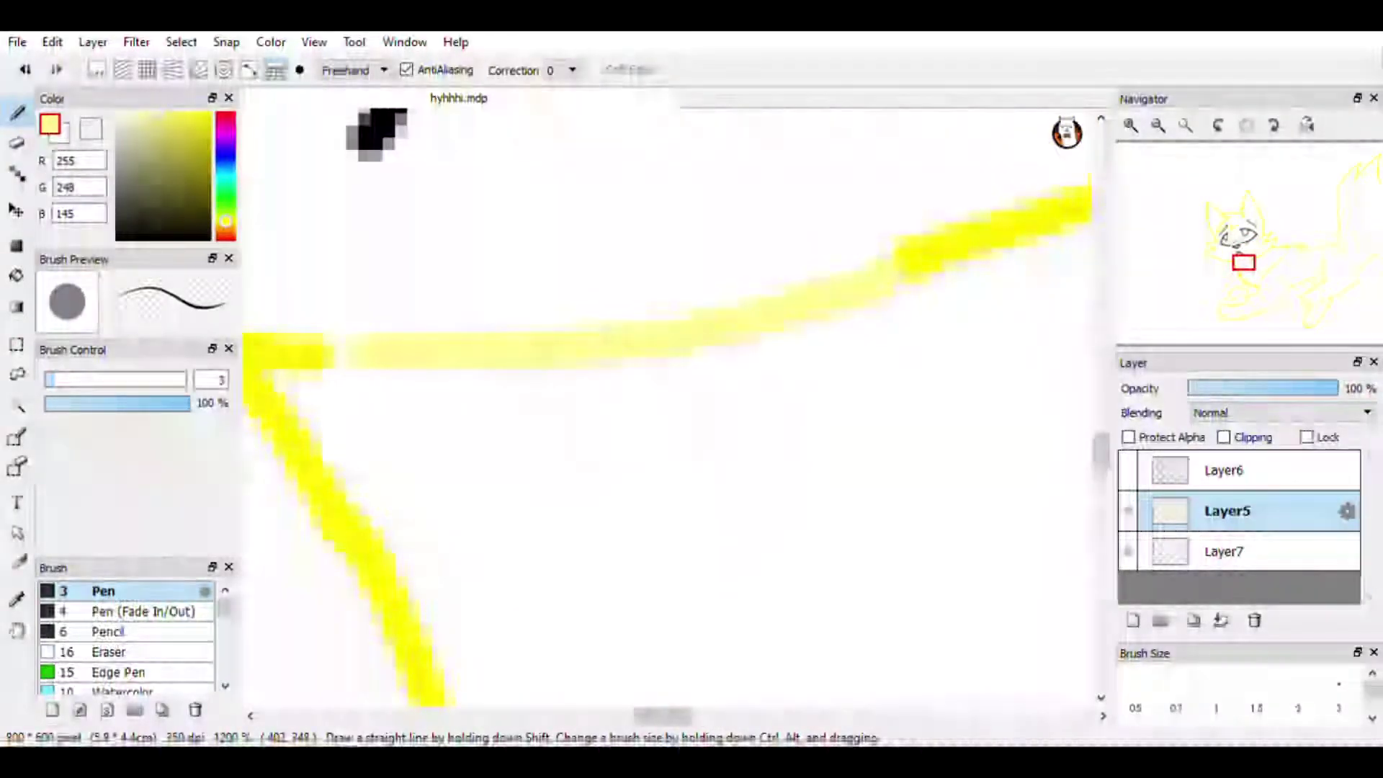
# - Draw a pale yellow curve across the neck from the jaw line down to the shoulder line
pyautogui.scroll(-5, 457, 322)
pyautogui.scroll(2, 457, 322)
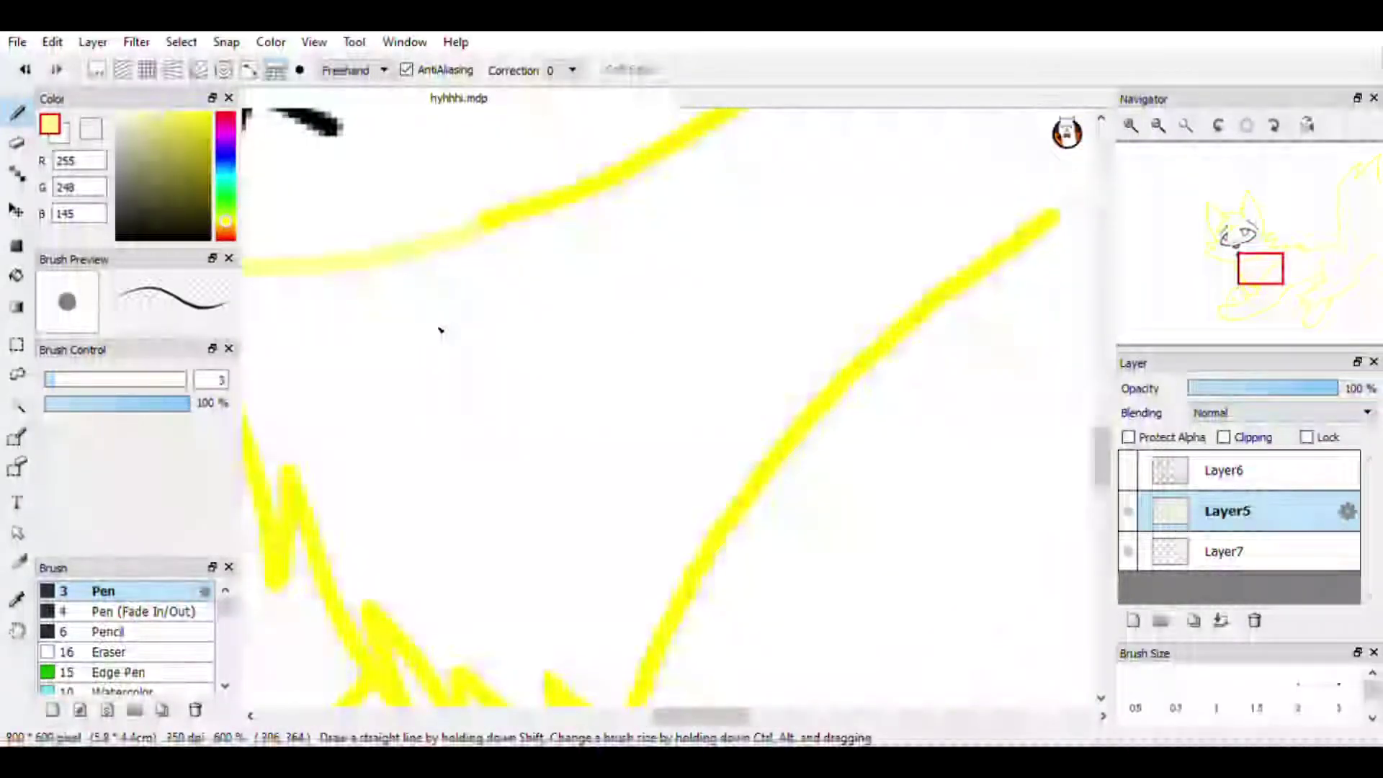
pyautogui.scroll(-3, 704, 225)
pyautogui.scroll(4, 663, 272)
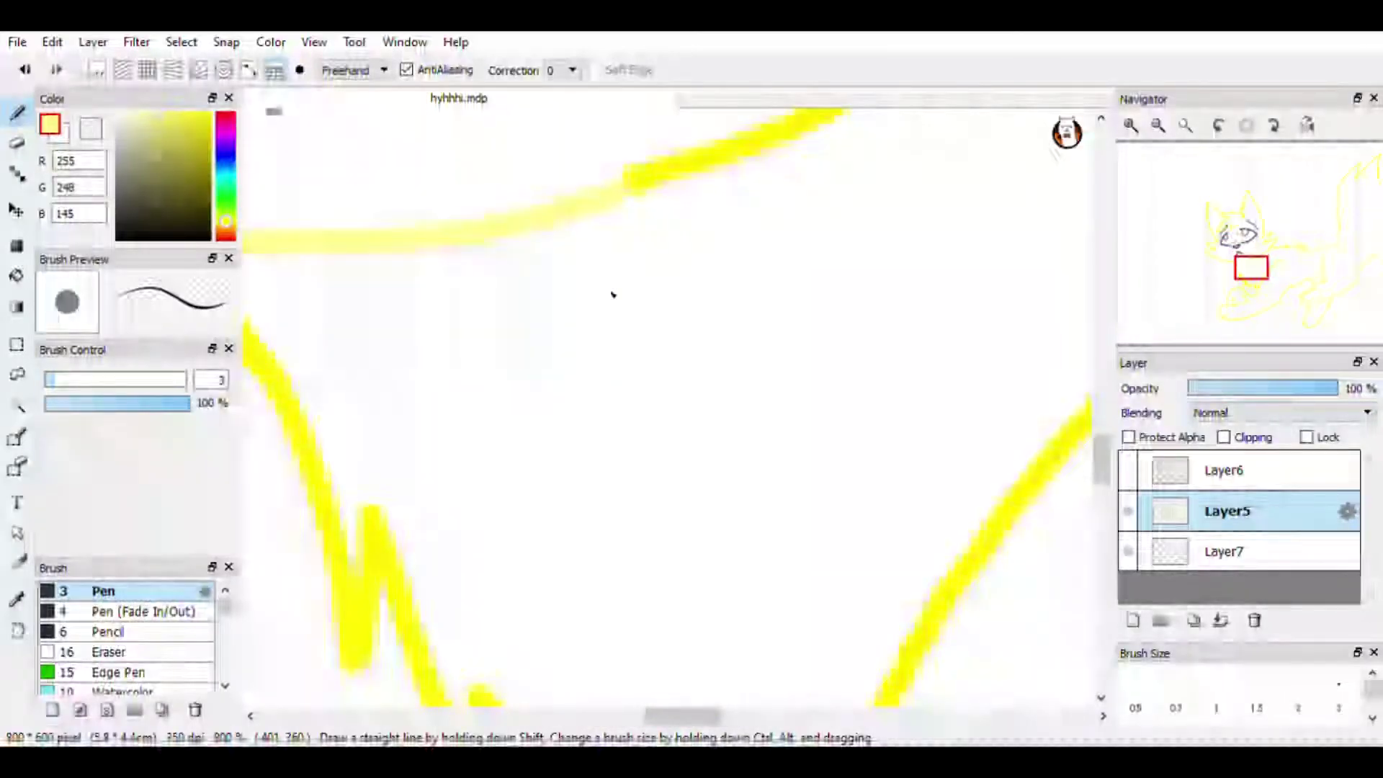
pyautogui.moveTo(765, 292); pyautogui.dragTo(916, 453)
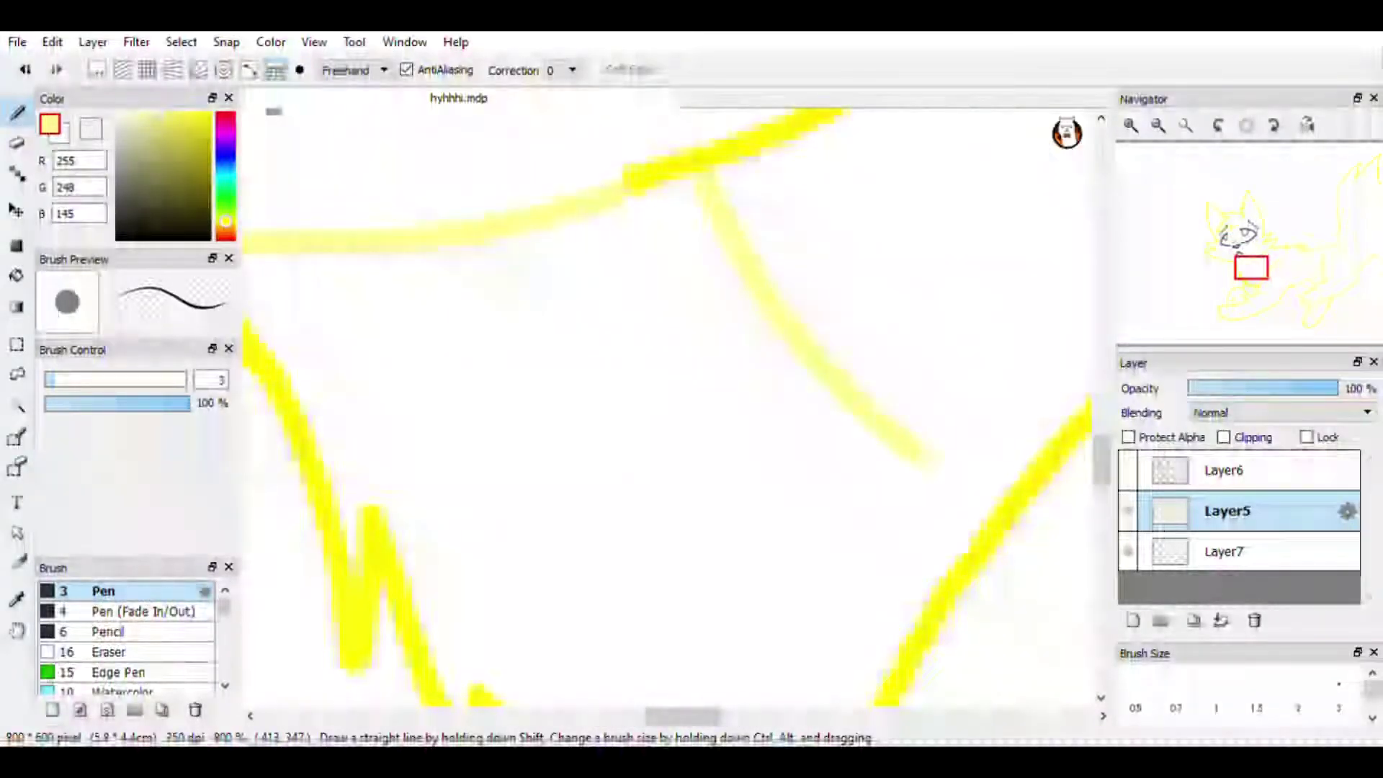
pyautogui.scroll(-5, 929, 458)
pyautogui.scroll(2, 933, 458)
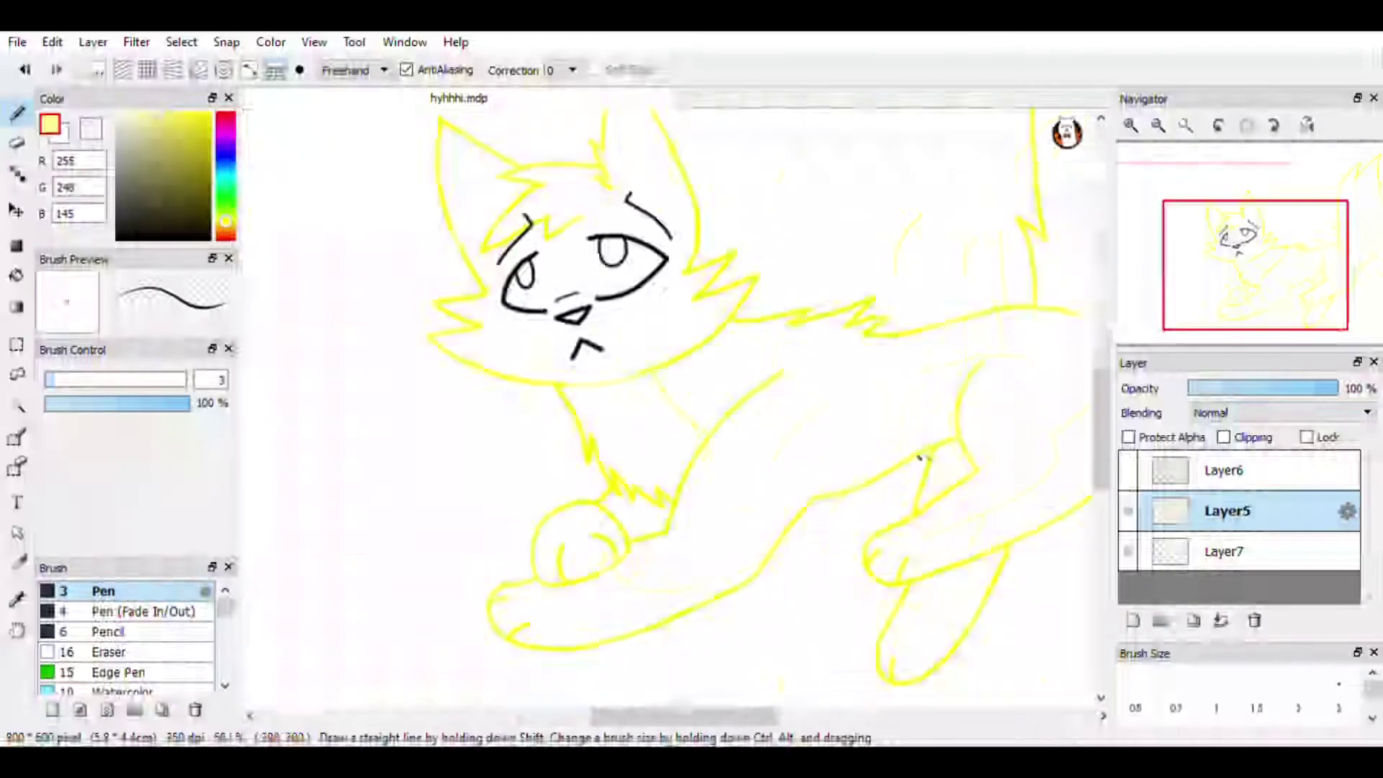
# - Set the colour to bright yellow (RGB 255, 239, 0) and extend the front leg line a short way up past the belly line
pyautogui.scroll(1, 940, 458)
pyautogui.scroll(-3, 576, 461)
pyautogui.scroll(4, 658, 485)
pyautogui.scroll(-2, 496, 523)
pyautogui.scroll(2, 549, 500)
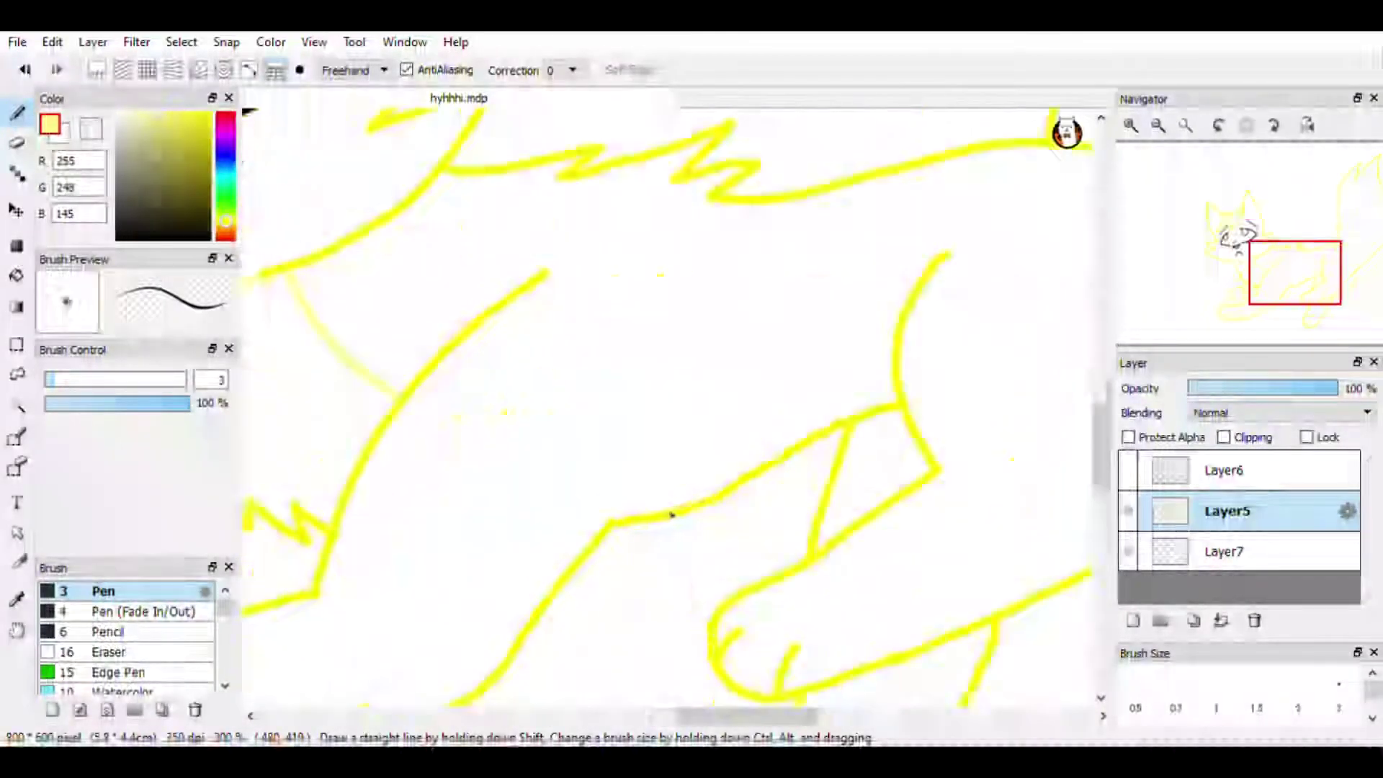
pyautogui.scroll(2, 656, 517)
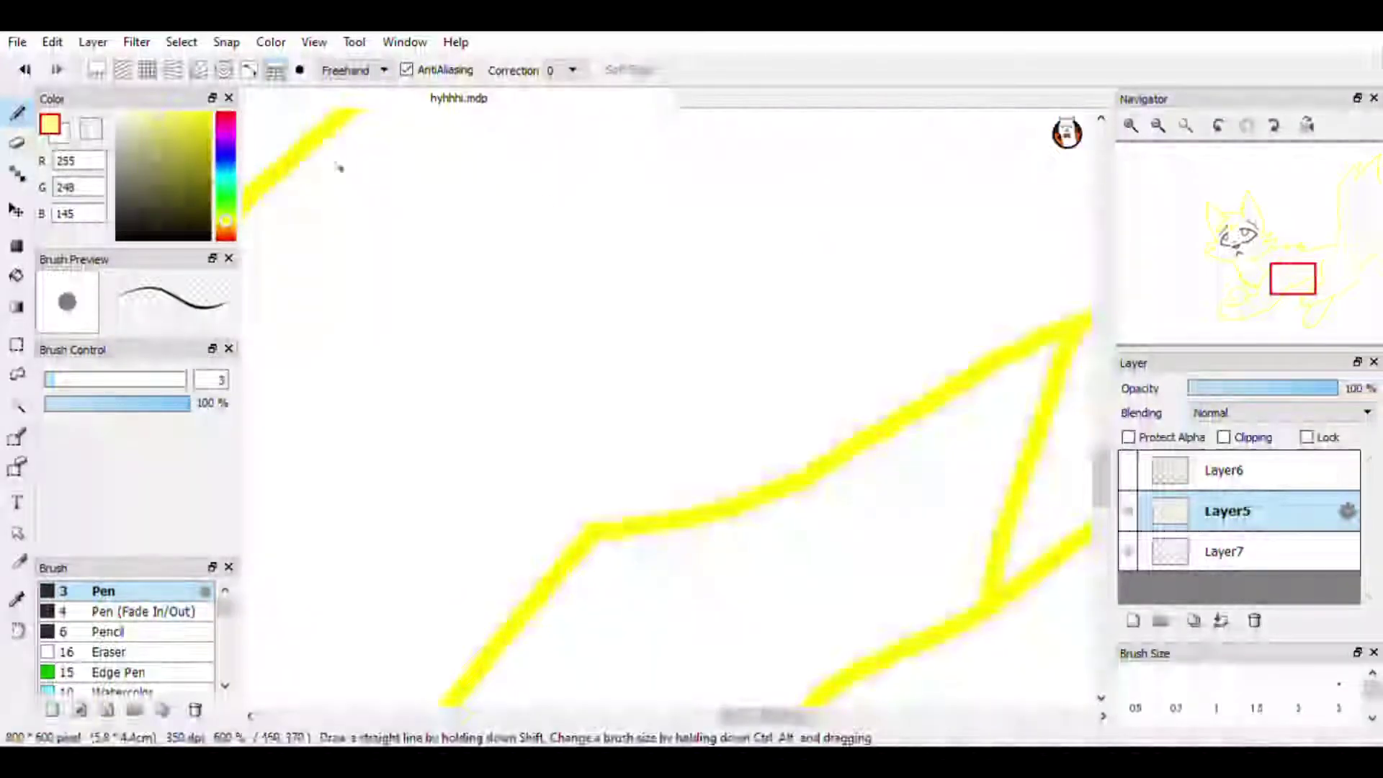
pyautogui.moveTo(193, 142); pyautogui.dragTo(286, 101)
pyautogui.scroll(3, 602, 465)
pyautogui.moveTo(580, 638)
pyautogui.mouseDown()
pyautogui.moveTo(638, 559)
pyautogui.moveTo(749, 324)
pyautogui.mouseUp()
pyautogui.scroll(-6, 810, 268)
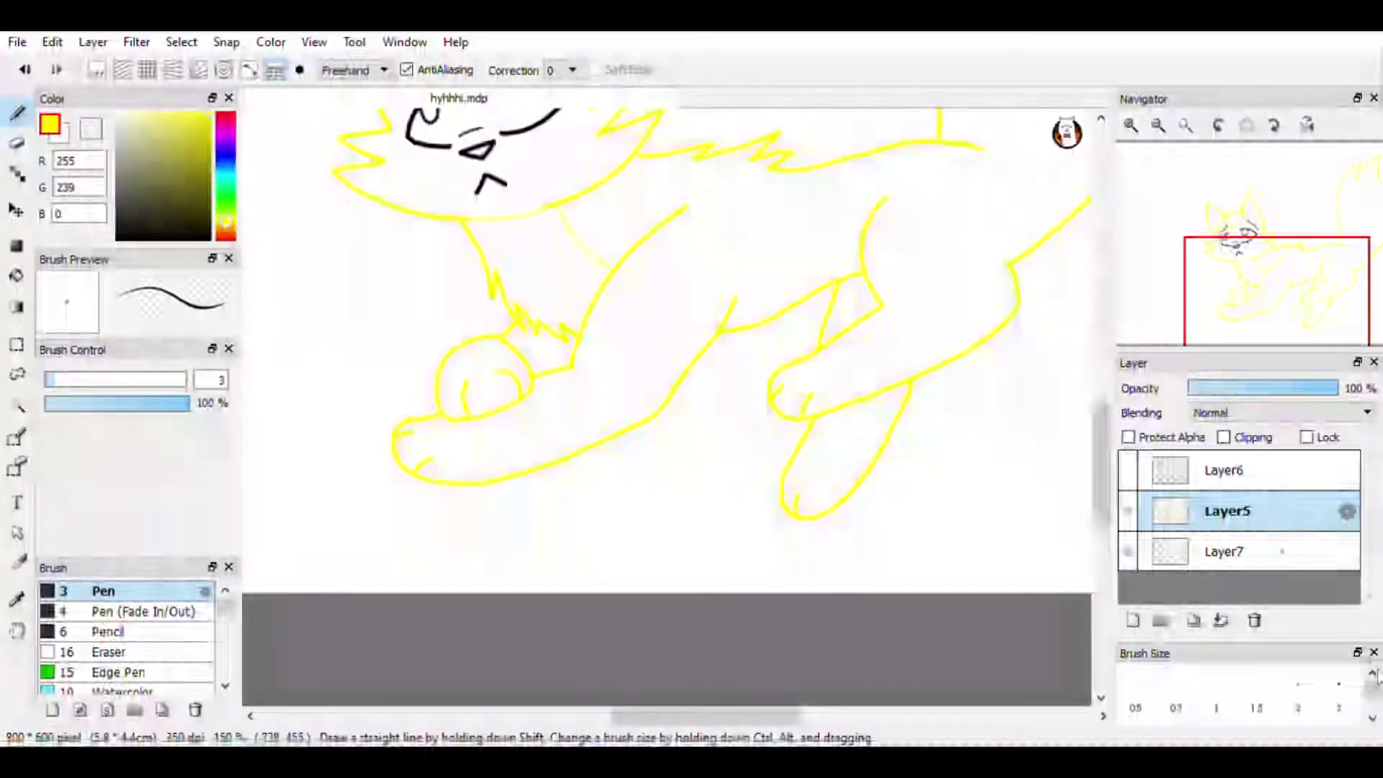
pyautogui.scroll(4, 488, 386)
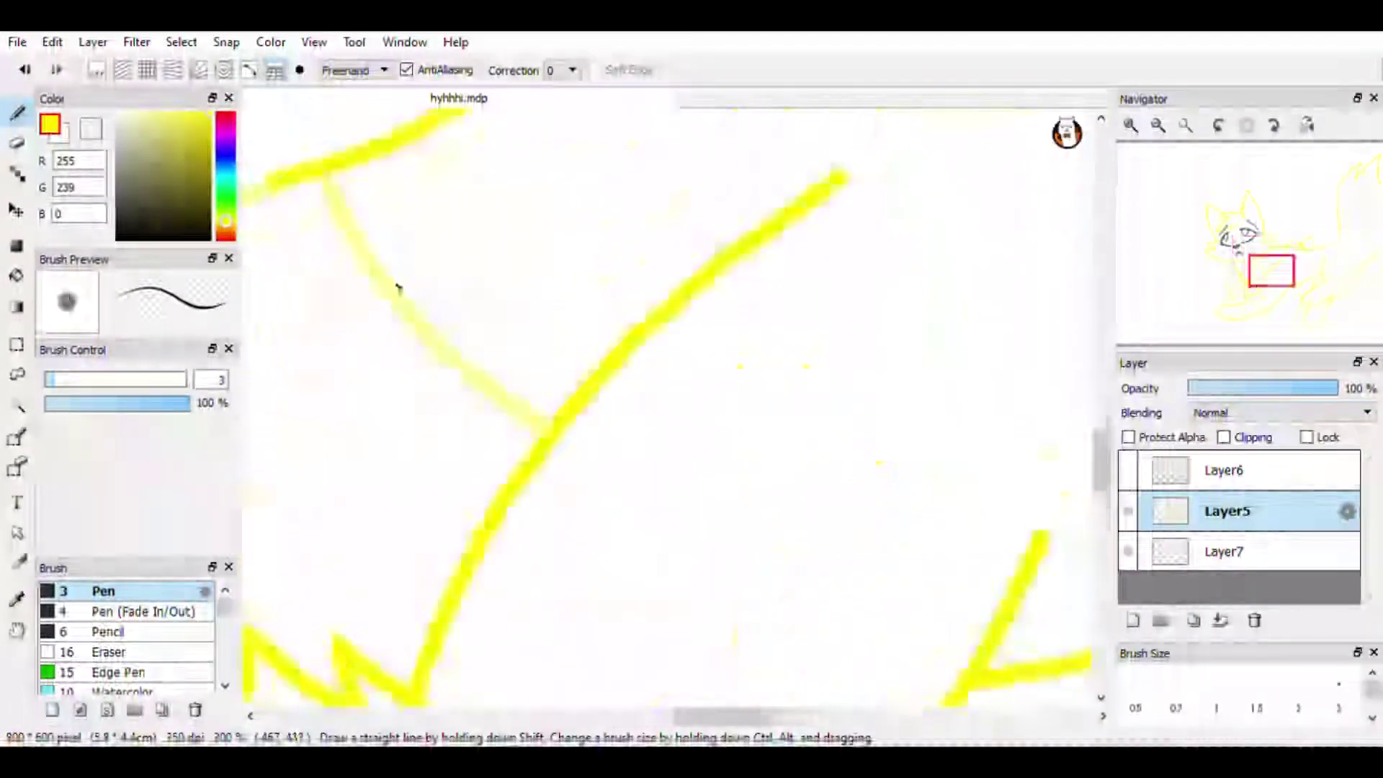
pyautogui.scroll(-2, 397, 288)
pyautogui.click(108, 651)
pyautogui.scroll(2, 636, 367)
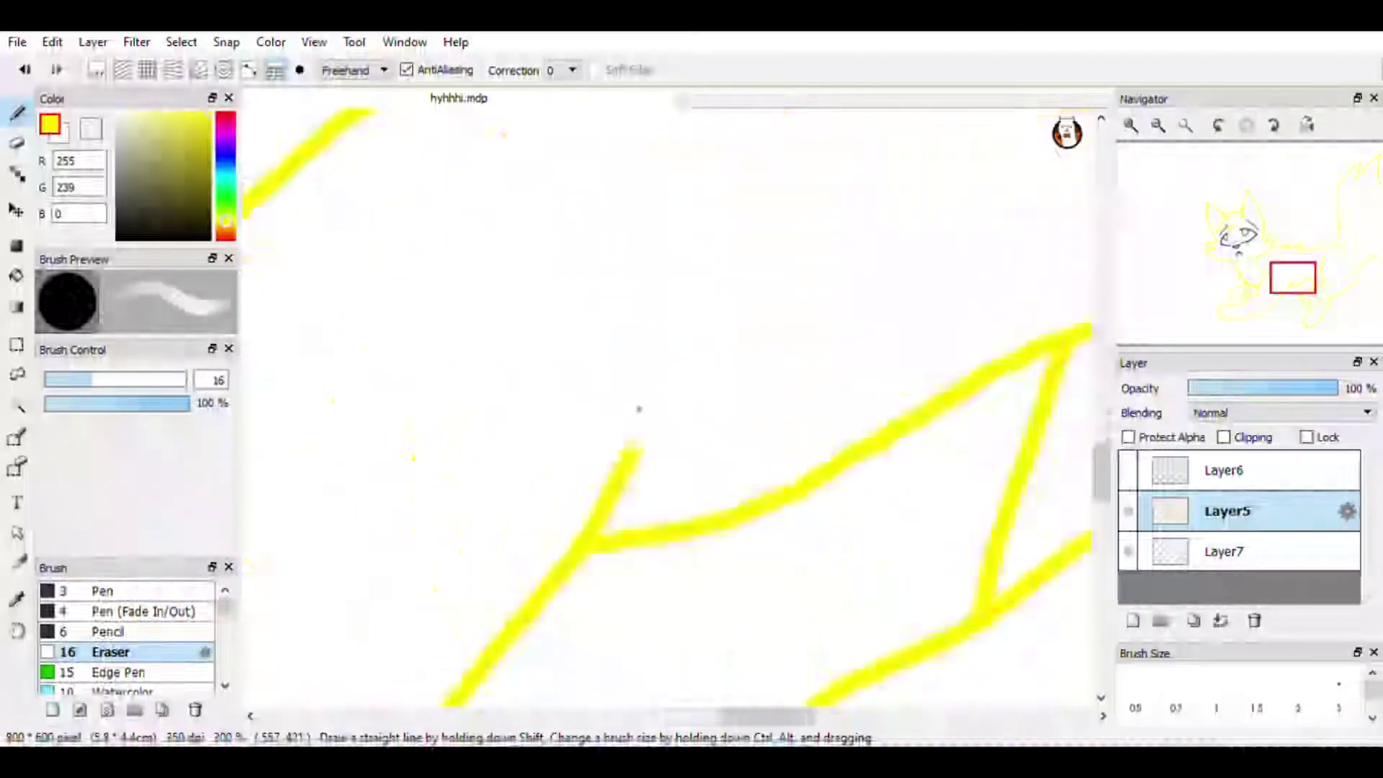
pyautogui.scroll(-3, 682, 384)
pyautogui.scroll(3, 526, 363)
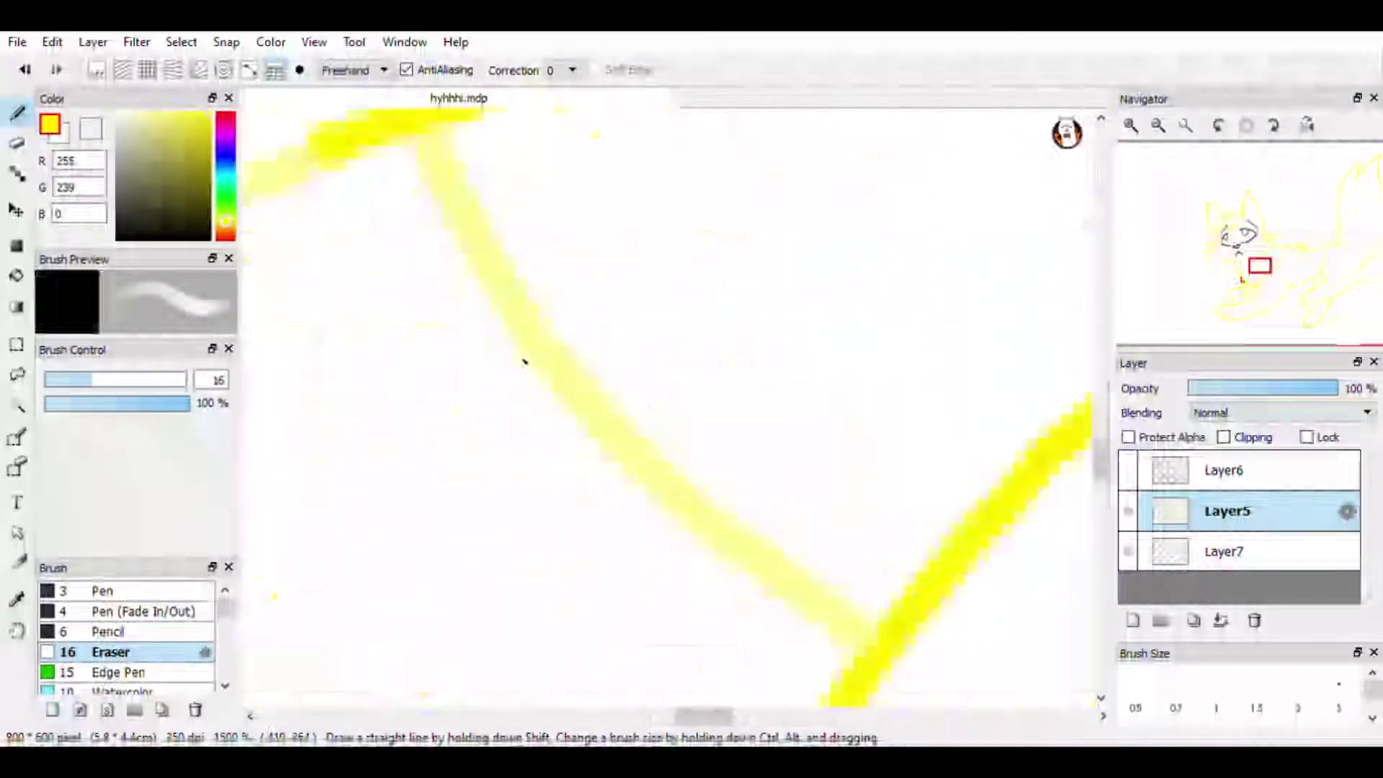
# - Sample the pale yellow of the neck curve and draw a Pen line just above the belly line, from the front leg to the hind leg
pyautogui.keyDown('alt'); pyautogui.click(554, 375); pyautogui.keyUp('alt')
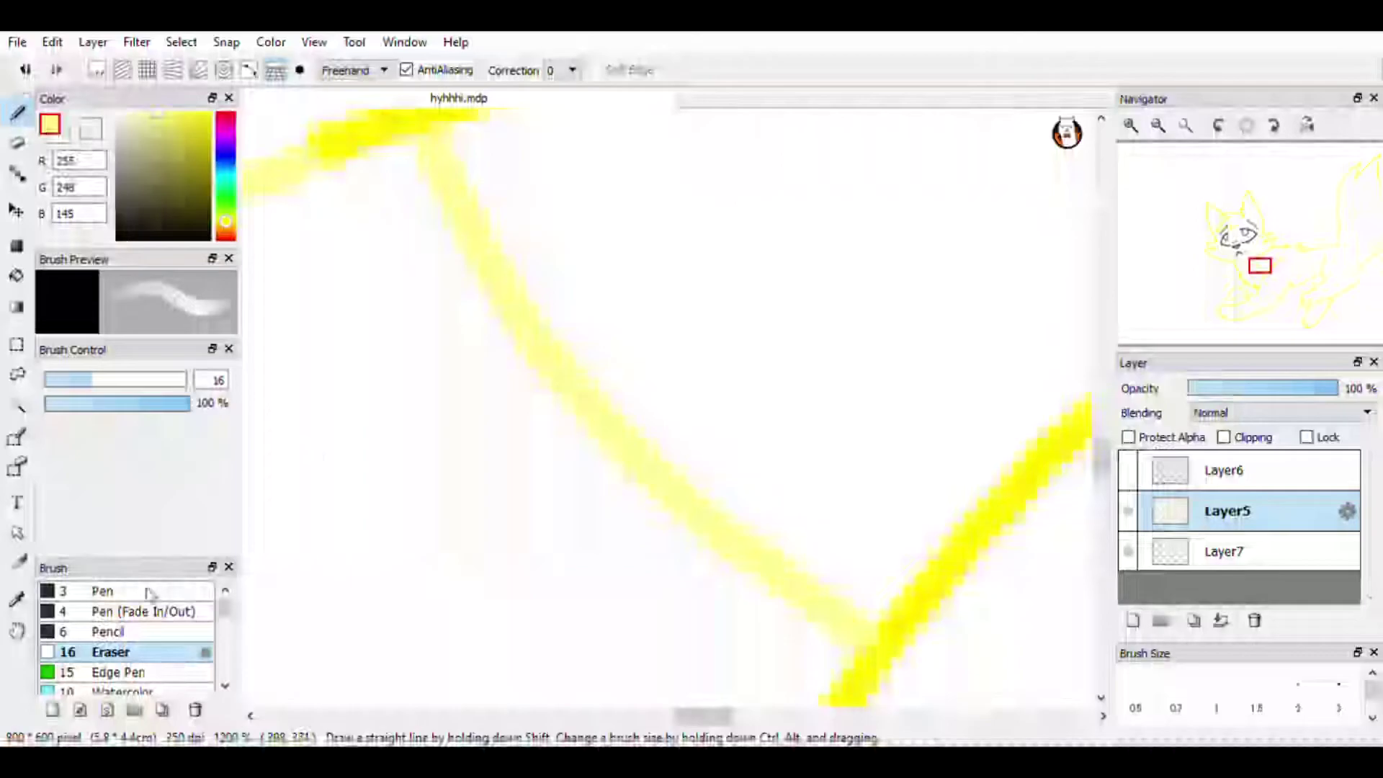
pyautogui.click(108, 591)
pyautogui.scroll(-5, 663, 287)
pyautogui.scroll(4, 958, 403)
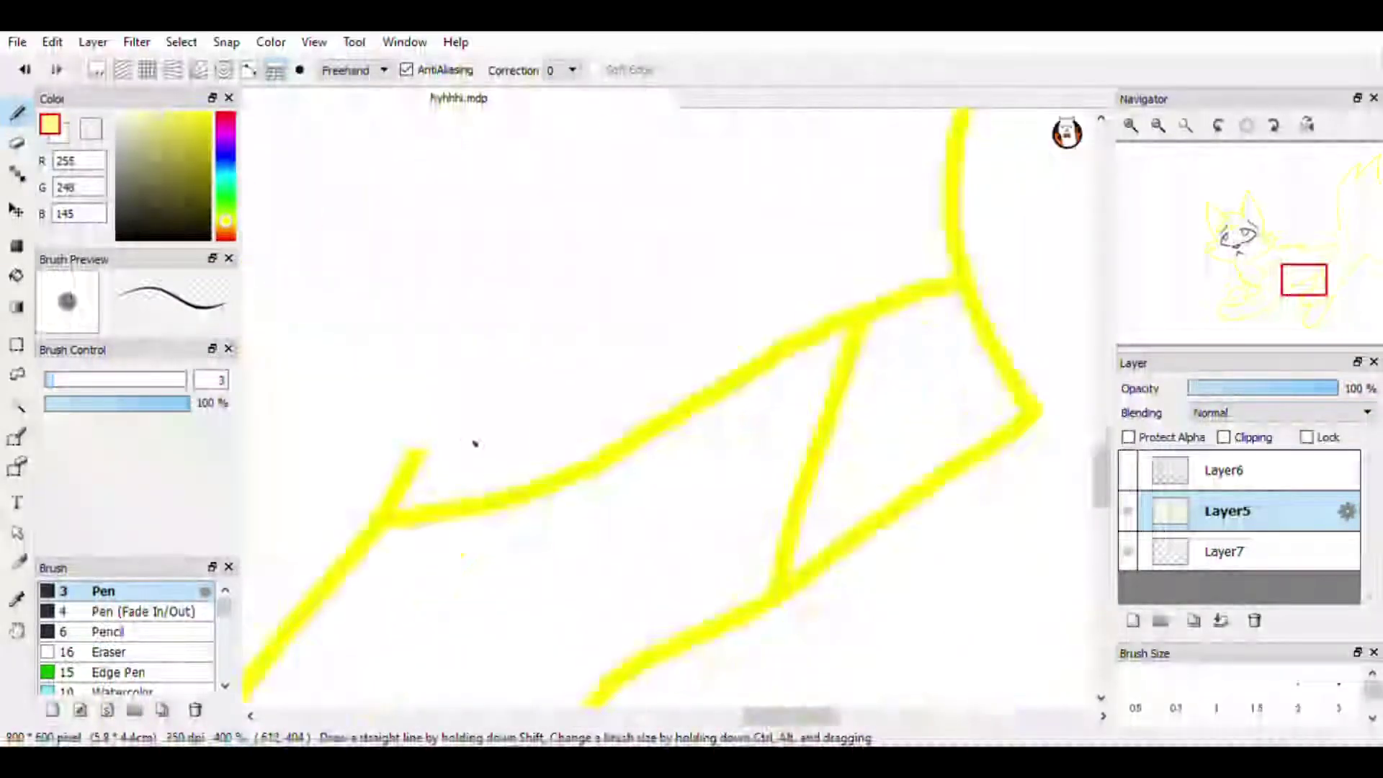
pyautogui.moveTo(529, 431); pyautogui.dragTo(756, 317)
pyautogui.moveTo(897, 258); pyautogui.dragTo(942, 239)
pyautogui.scroll(4, 914, 240)
pyautogui.rightClick(880, 359)
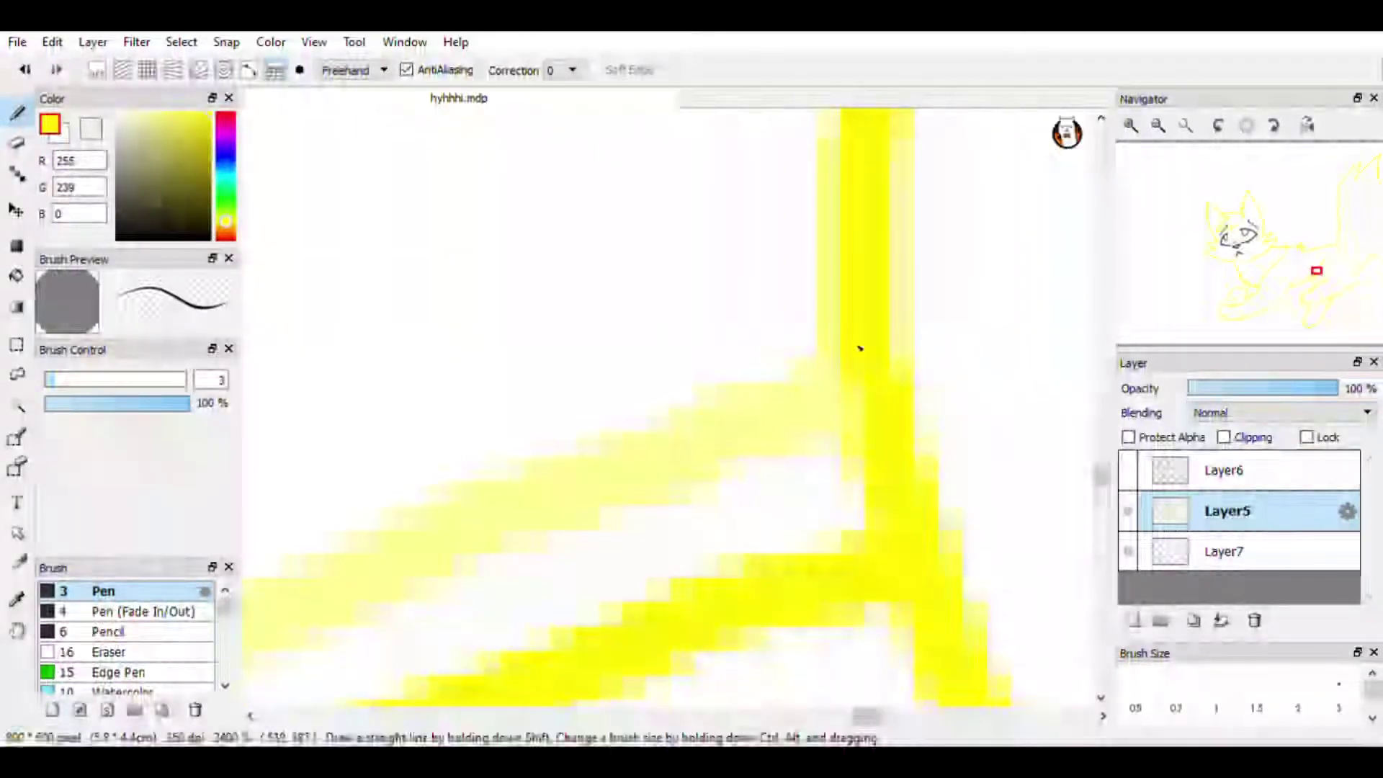
# - Fill the enclosed chest area with pale yellow (RGB 255, 248, 145) on Layer7 using the Fill tool
pyautogui.scroll(-4, 893, 403)
pyautogui.scroll(6, 445, 332)
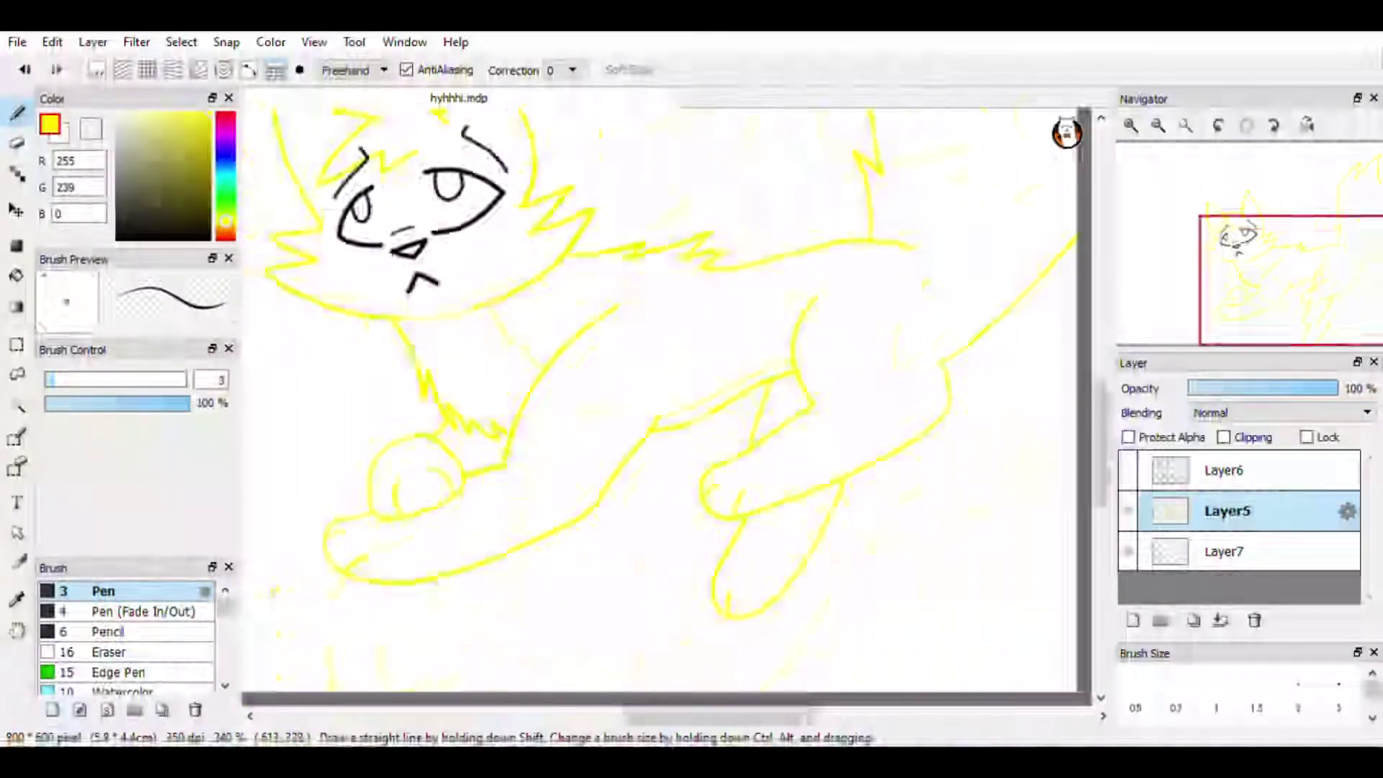
pyautogui.scroll(-5, 440, 339)
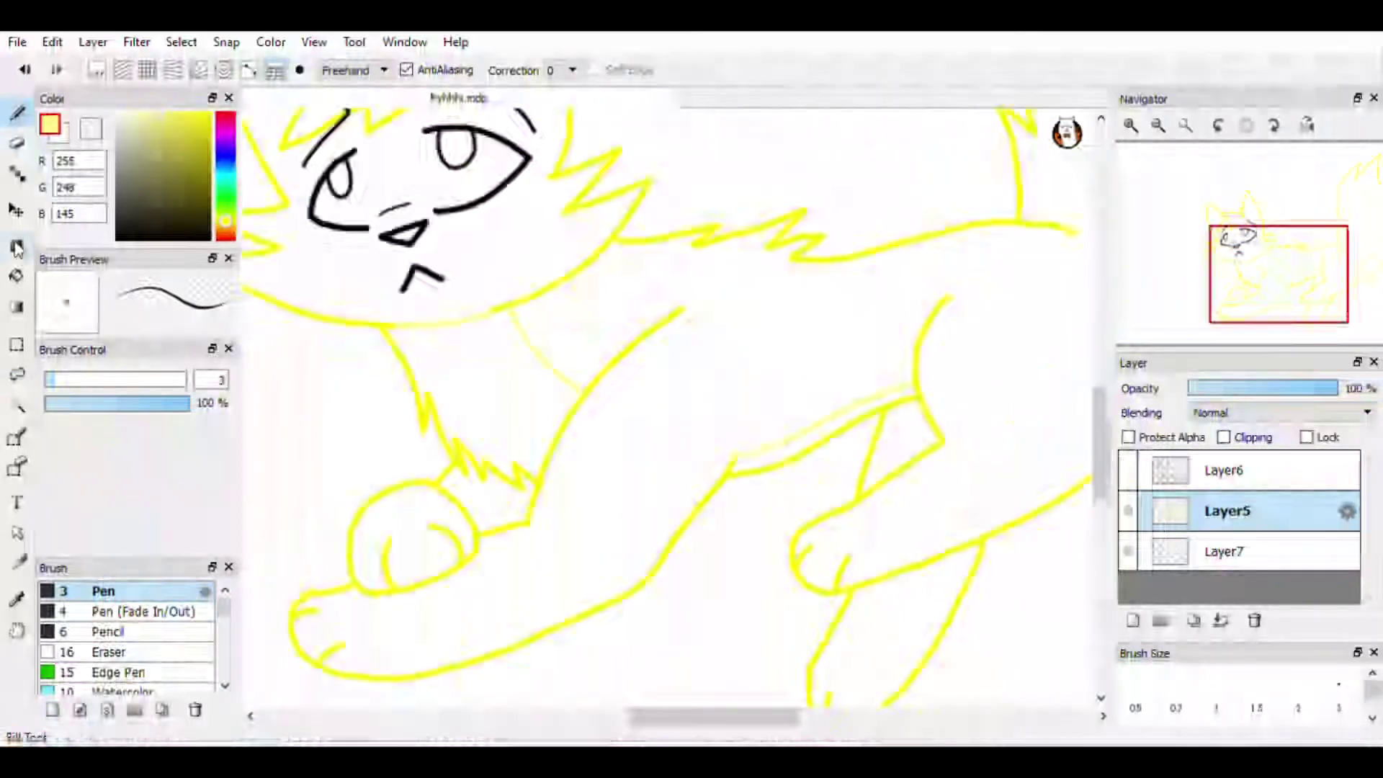
pyautogui.click(14, 277)
pyautogui.click(1262, 554)
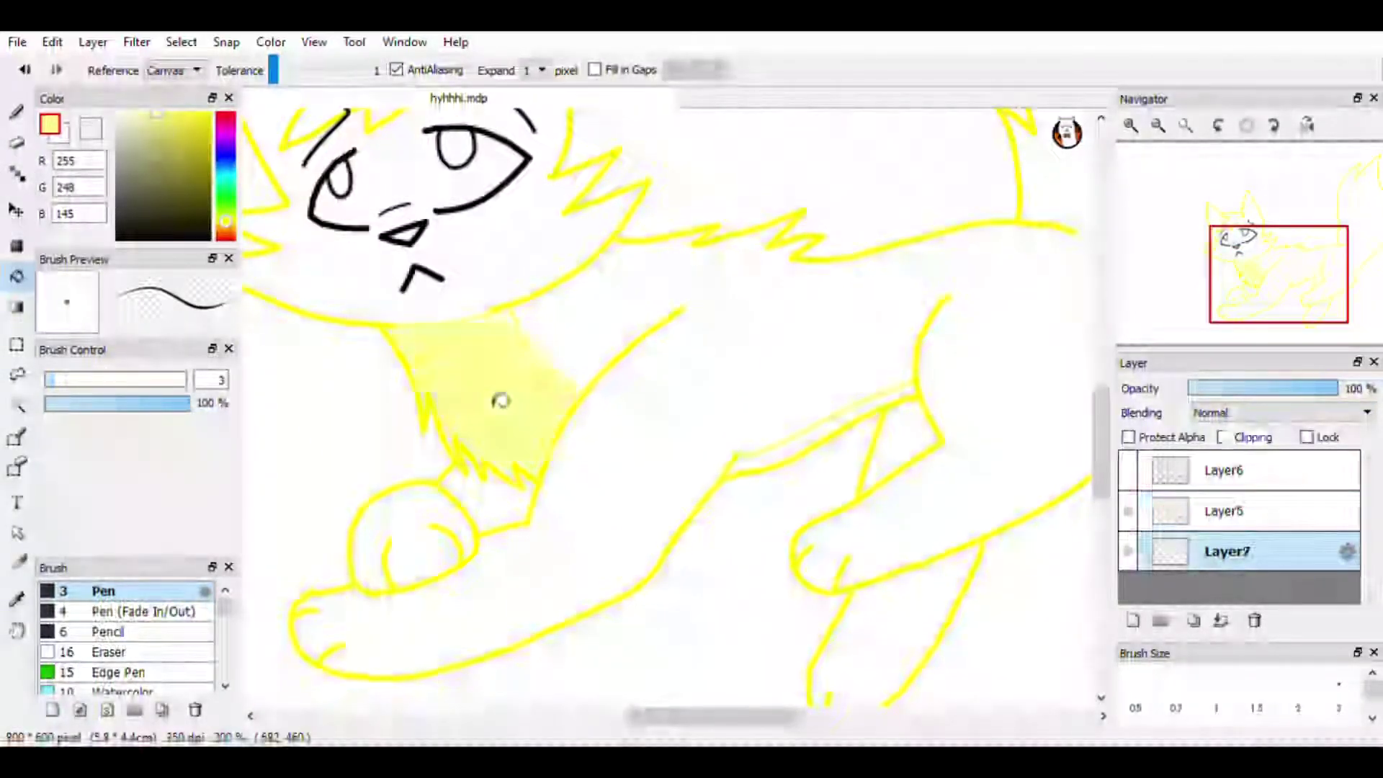
# - Fill the narrow strip along the belly line with the same pale yellow
pyautogui.scroll(2, 779, 480)
pyautogui.click(772, 474)
pyautogui.scroll(-3, 761, 473)
pyautogui.scroll(-3, 759, 473)
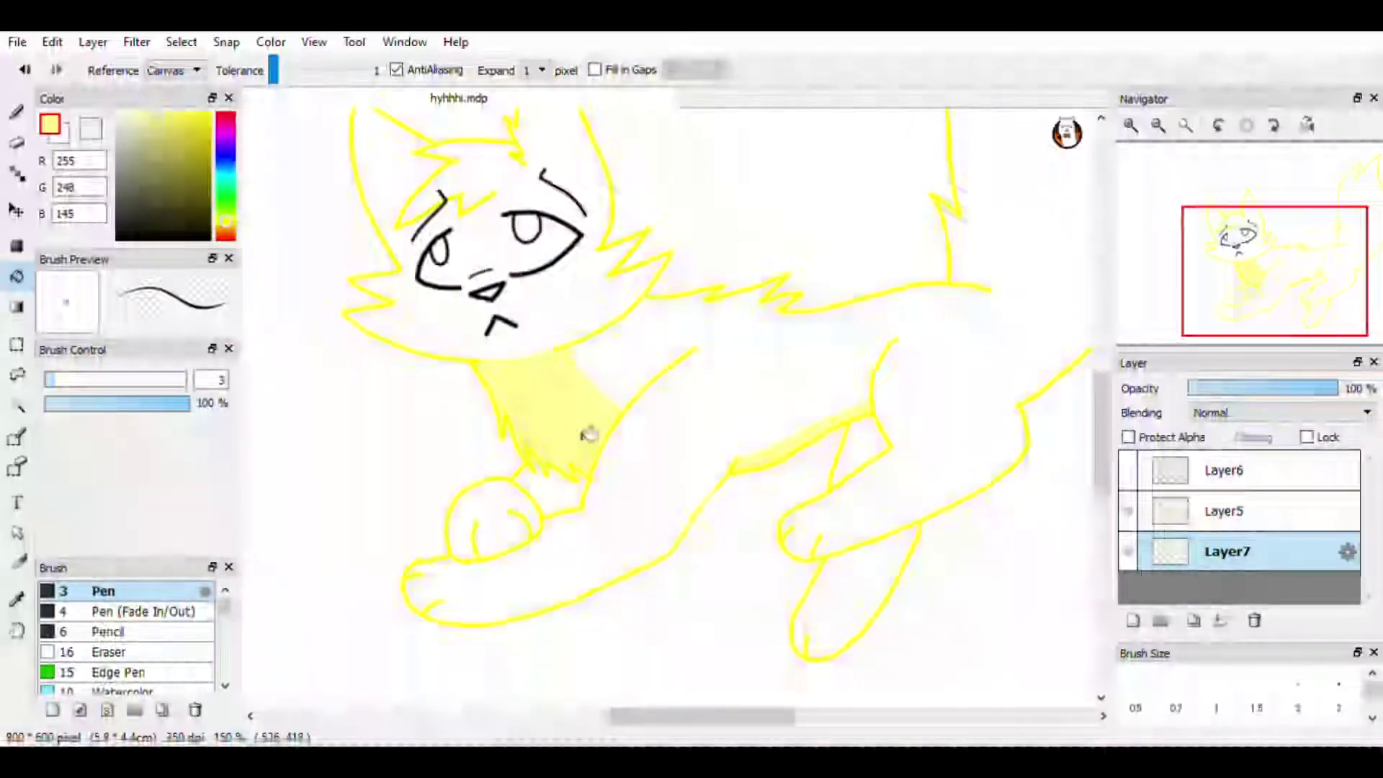
# - Set the colour to a stronger yellow (RGB 255, 245, 100) and fill the body, tail and hind legs
pyautogui.click(178, 117)
pyautogui.click(774, 358)
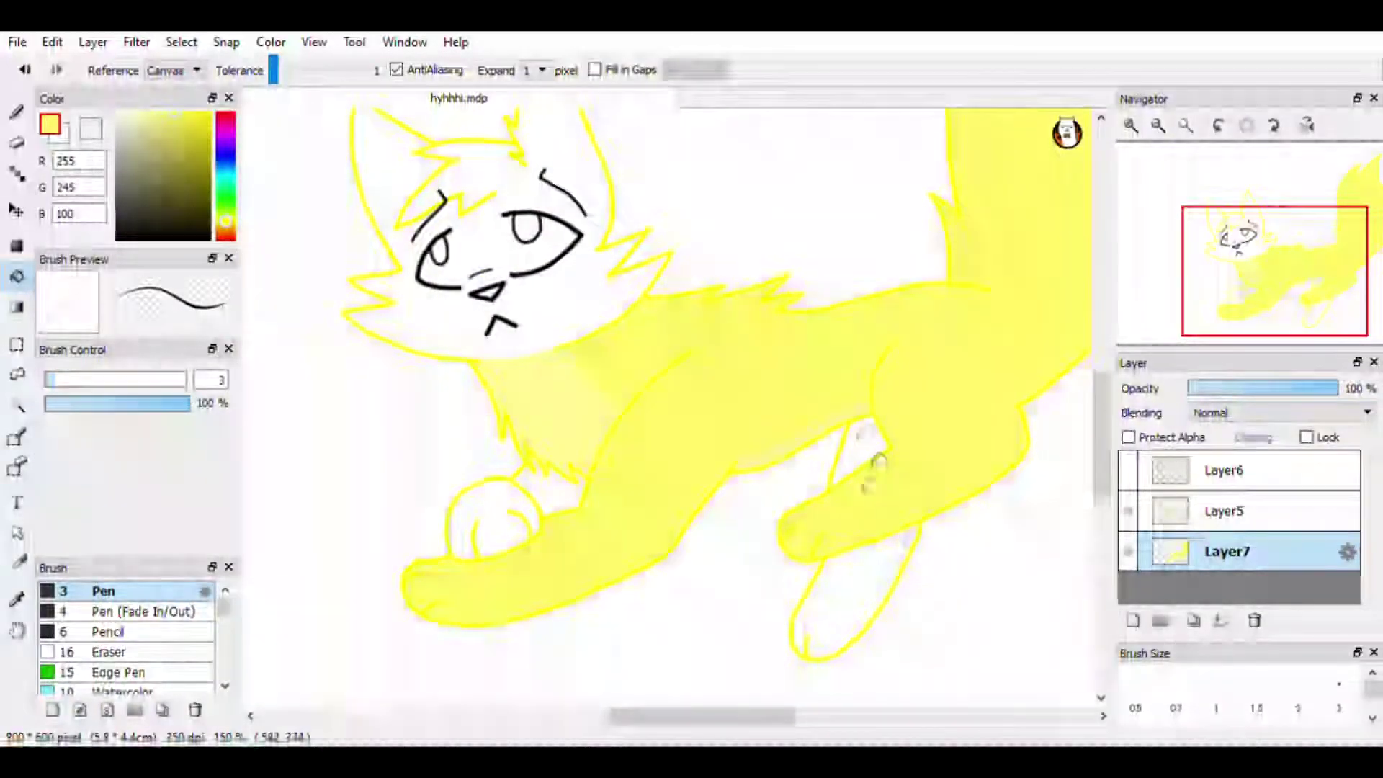
pyautogui.click(883, 554)
# - Fill the far front paw, its toes and the small leftover gaps below the chest fur with the stronger yellow
pyautogui.scroll(3, 843, 432)
pyautogui.scroll(-3, 559, 451)
pyautogui.scroll(3, 957, 312)
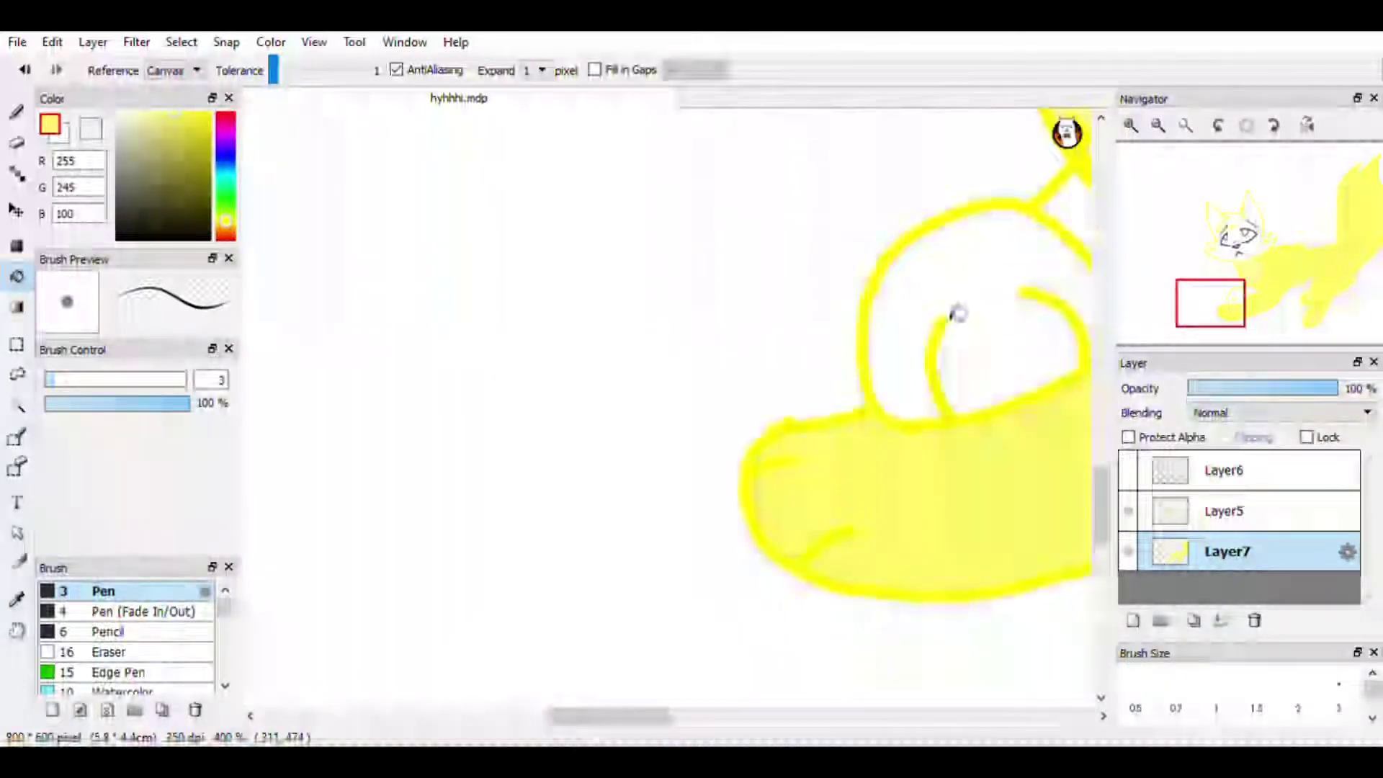
pyautogui.scroll(2, 958, 292)
pyautogui.scroll(-2, 959, 278)
pyautogui.scroll(3, 880, 277)
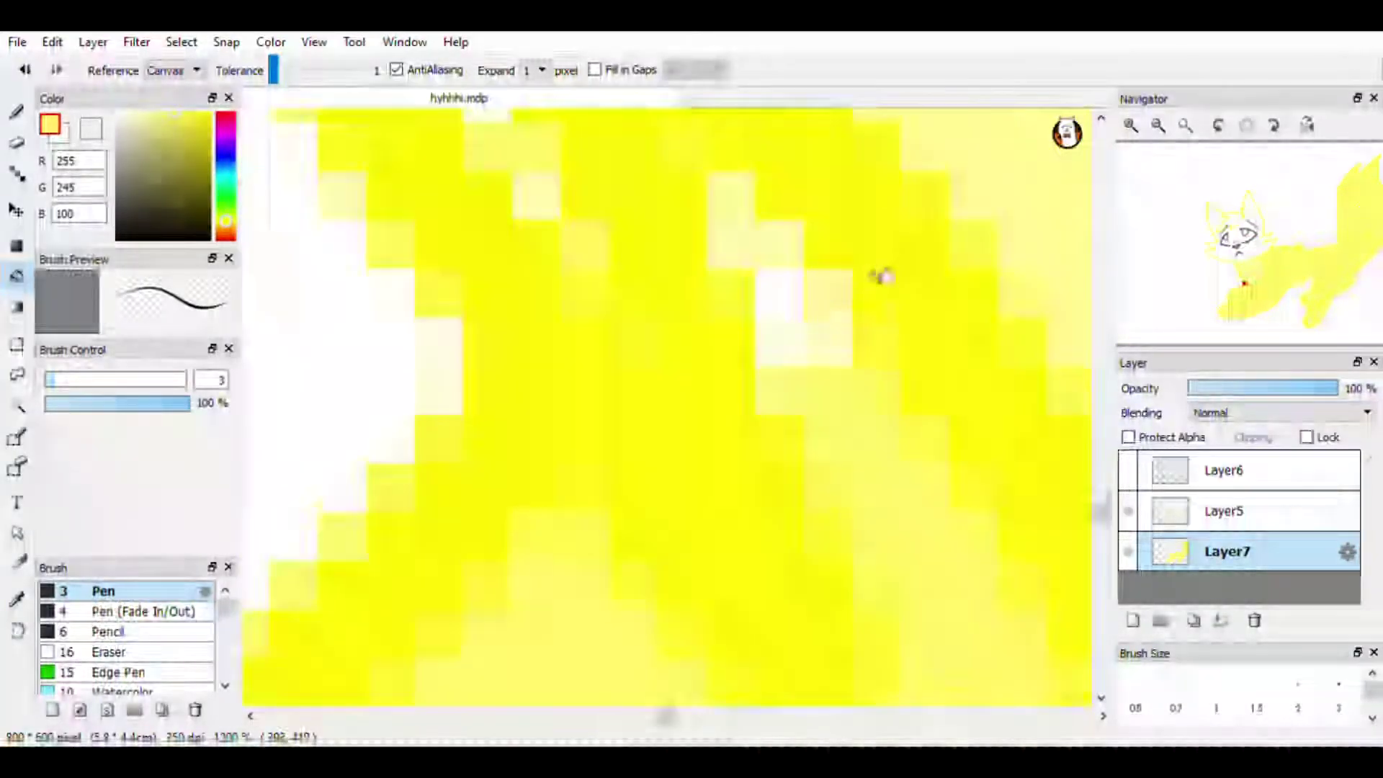
pyautogui.scroll(-5, 813, 321)
pyautogui.scroll(3, 673, 370)
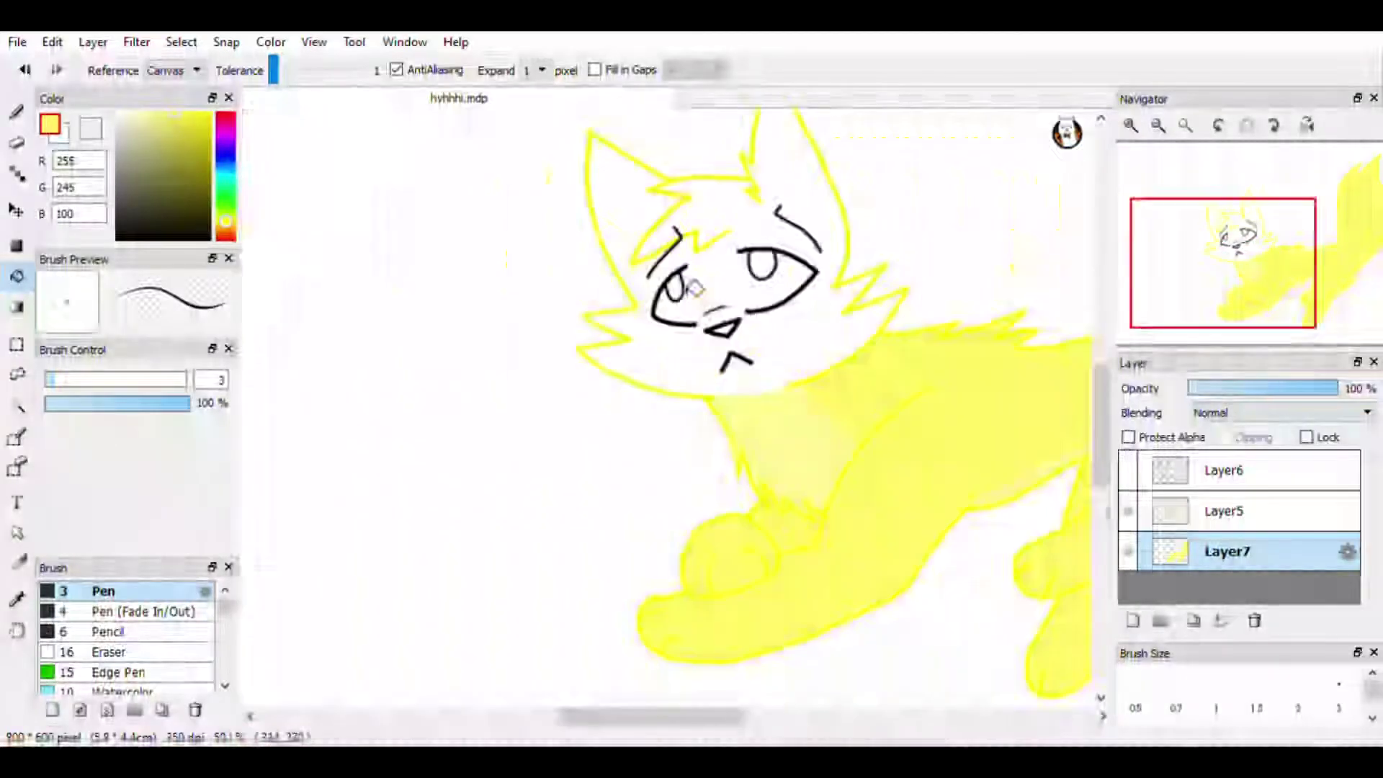
# - Fill the head and ears with the stronger yellow, including the small gaps around the brow and hair tufts
pyautogui.click(719, 300)
pyautogui.scroll(5, 650, 359)
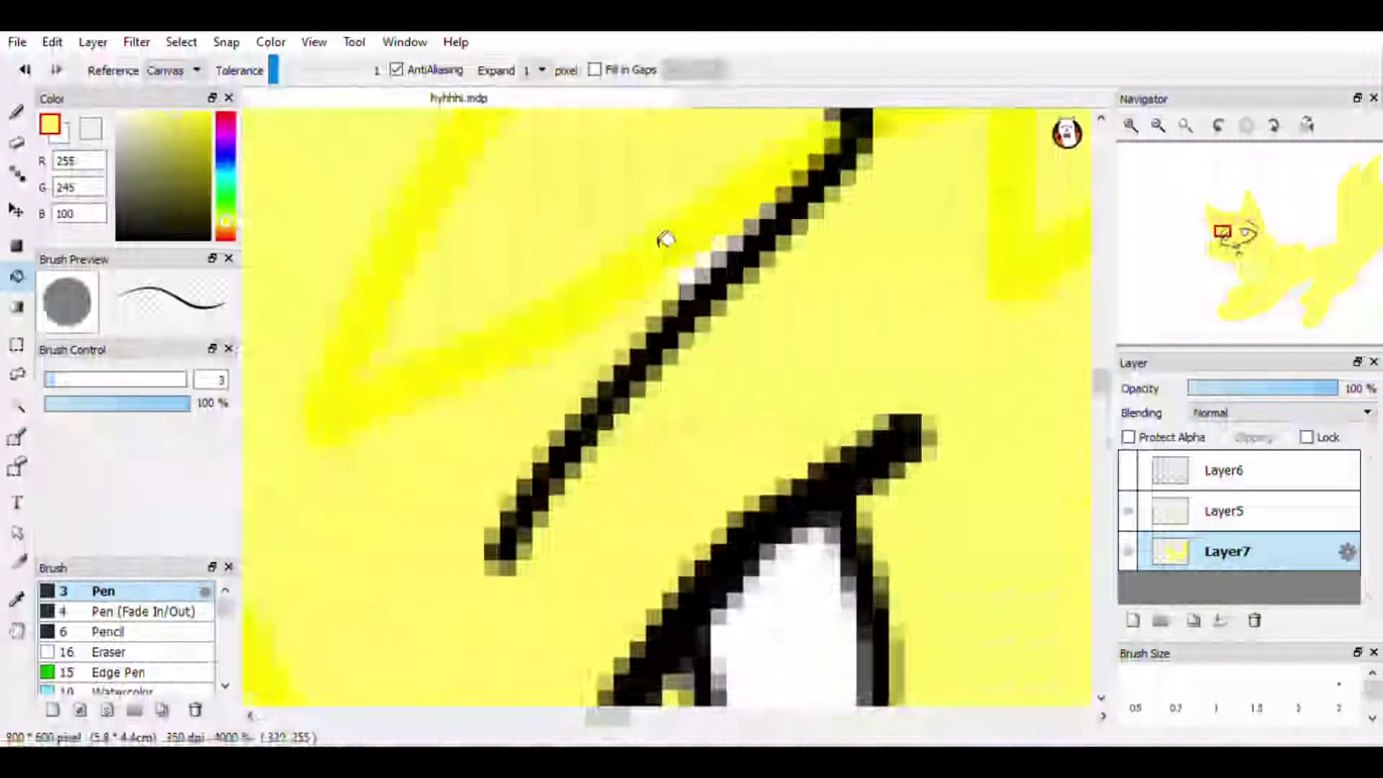
pyautogui.scroll(-4, 740, 377)
pyautogui.scroll(3, 781, 275)
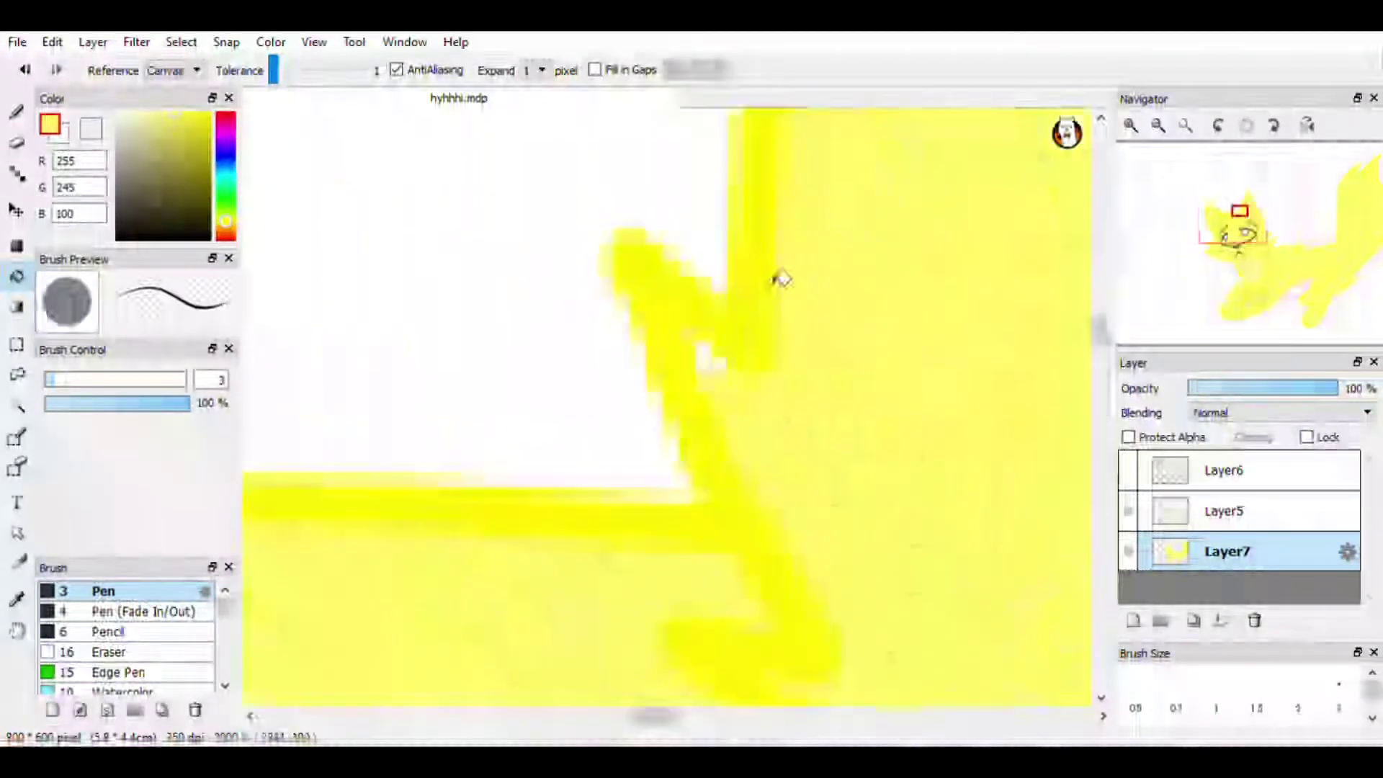
pyautogui.scroll(-6, 703, 339)
pyautogui.scroll(3, 878, 422)
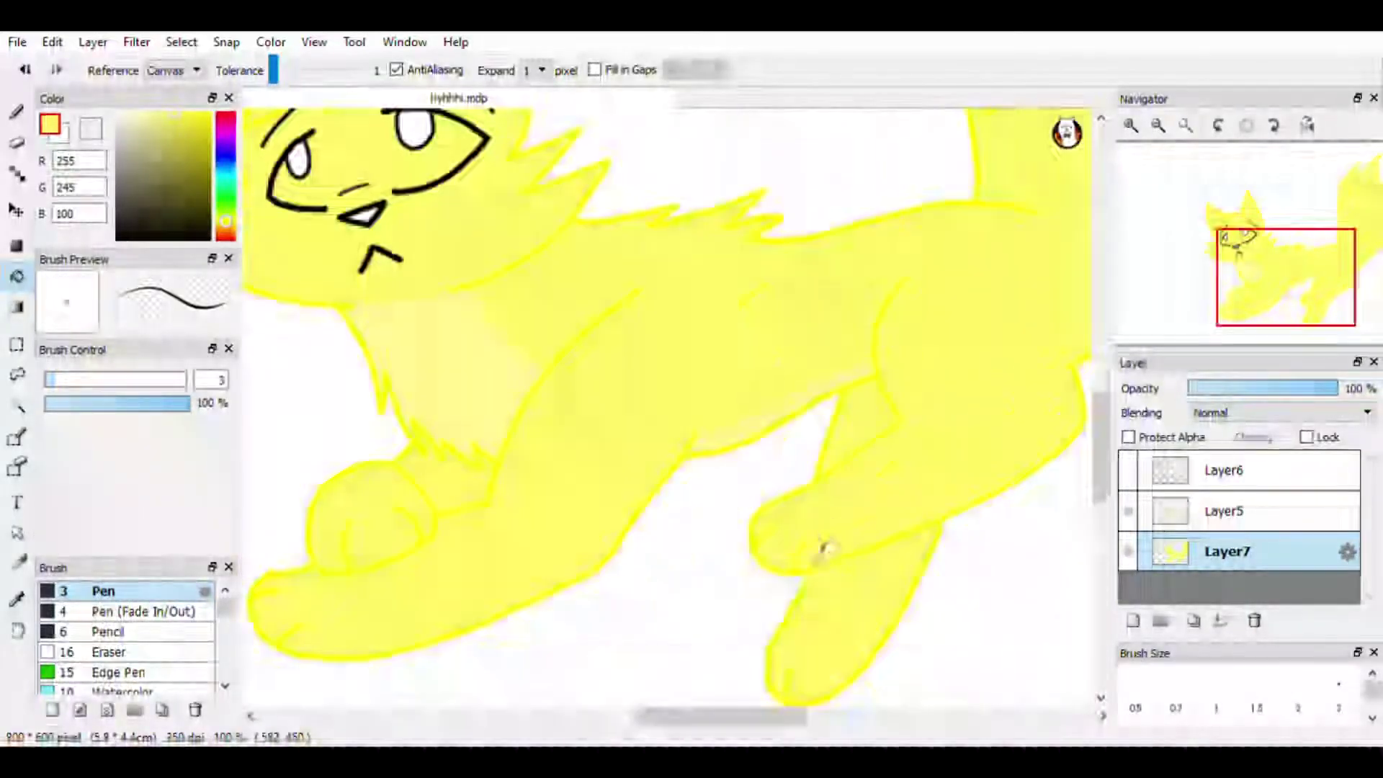
# - Sample the pale yellow of the chest (RGB 255, 248, 145) and fill the leftover gaps between the chest fur tips
pyautogui.scroll(5, 427, 483)
pyautogui.scroll(-4, 632, 349)
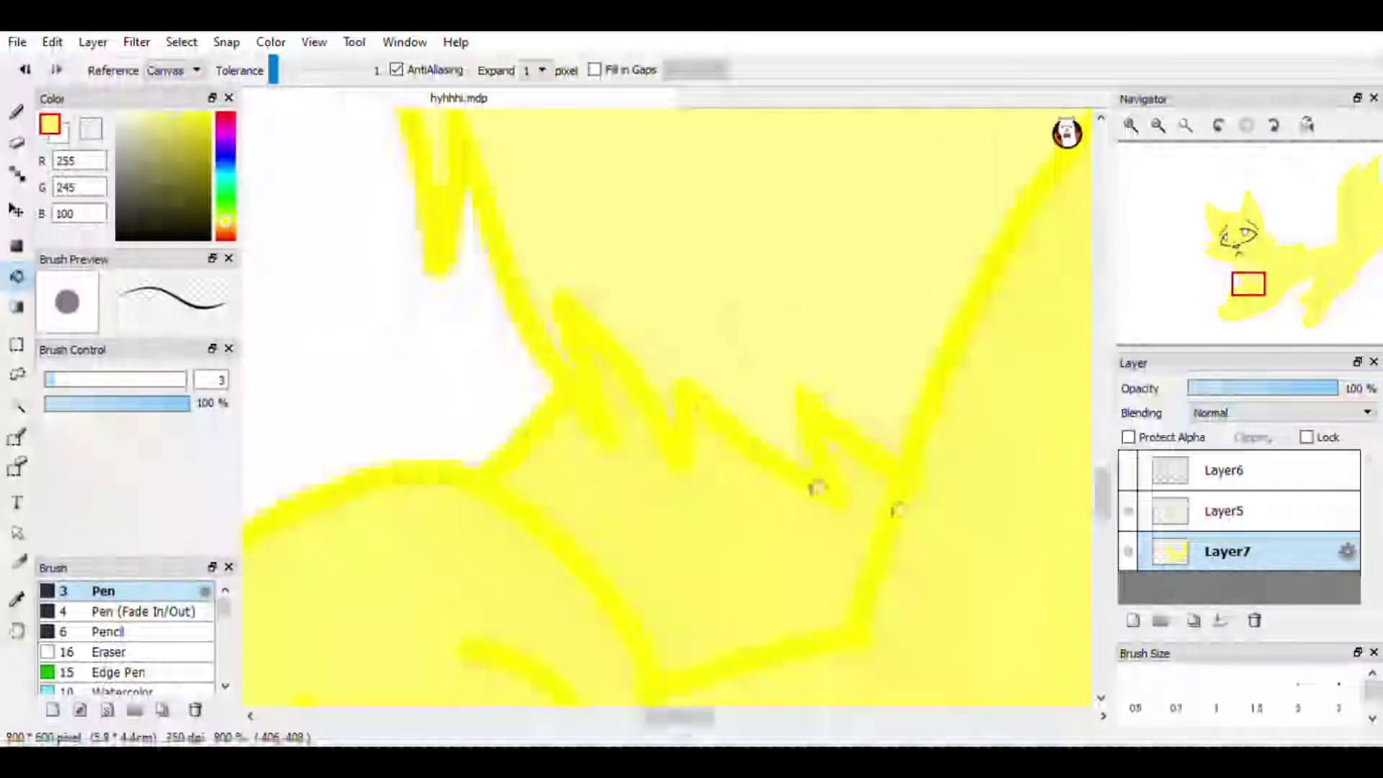
pyautogui.scroll(5, 641, 395)
pyautogui.rightClick(640, 395)
pyautogui.click(684, 488)
pyautogui.scroll(-5, 750, 435)
pyautogui.scroll(6, 617, 370)
pyautogui.click(700, 364)
pyautogui.scroll(-4, 658, 404)
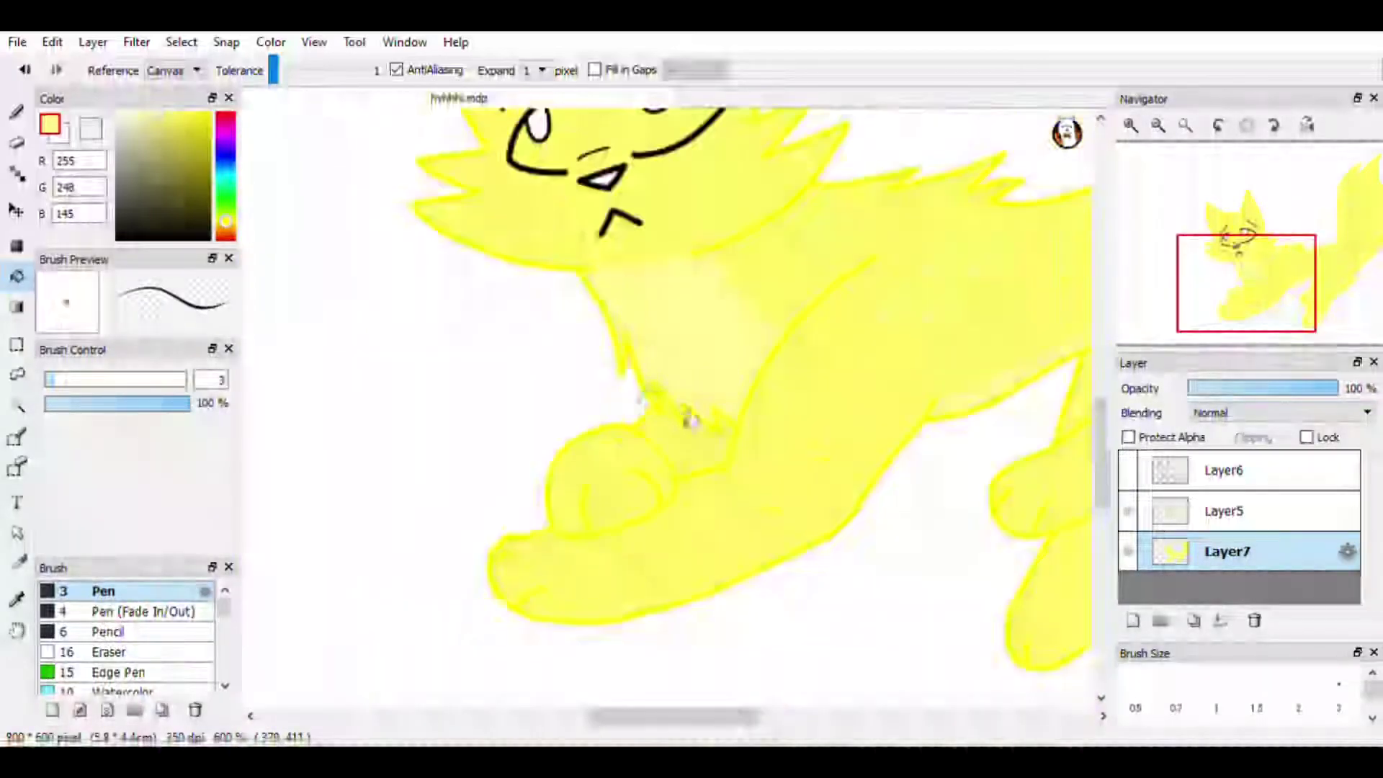
# - Fill the remaining gaps along the chest fur edge, sampling the body yellow (RGB 255, 245, 100) and the chest's pale yellow as needed
pyautogui.scroll(2, 688, 491)
pyautogui.rightClick(687, 491)
pyautogui.scroll(6, 722, 403)
pyautogui.scroll(-6, 696, 320)
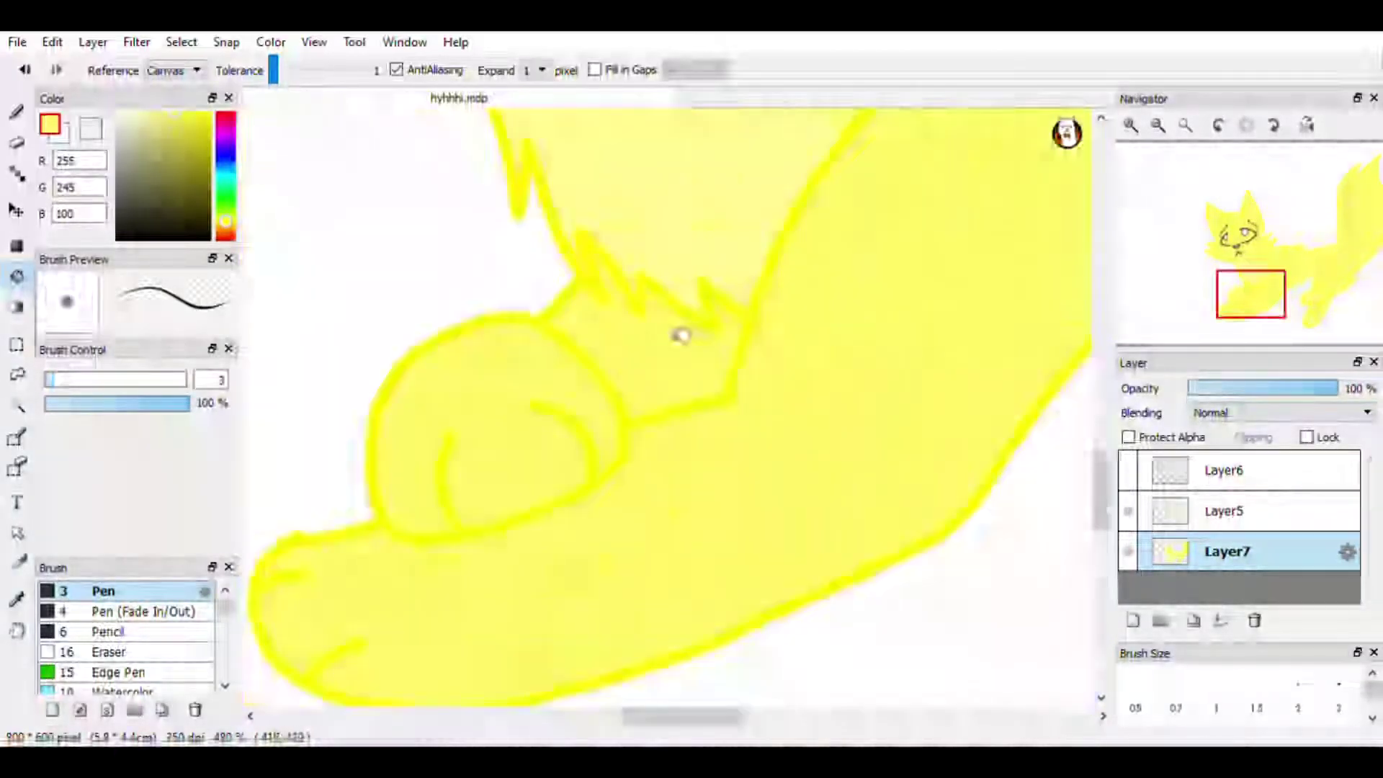
pyautogui.scroll(5, 645, 303)
pyautogui.rightClick(657, 386)
pyautogui.scroll(-8, 653, 374)
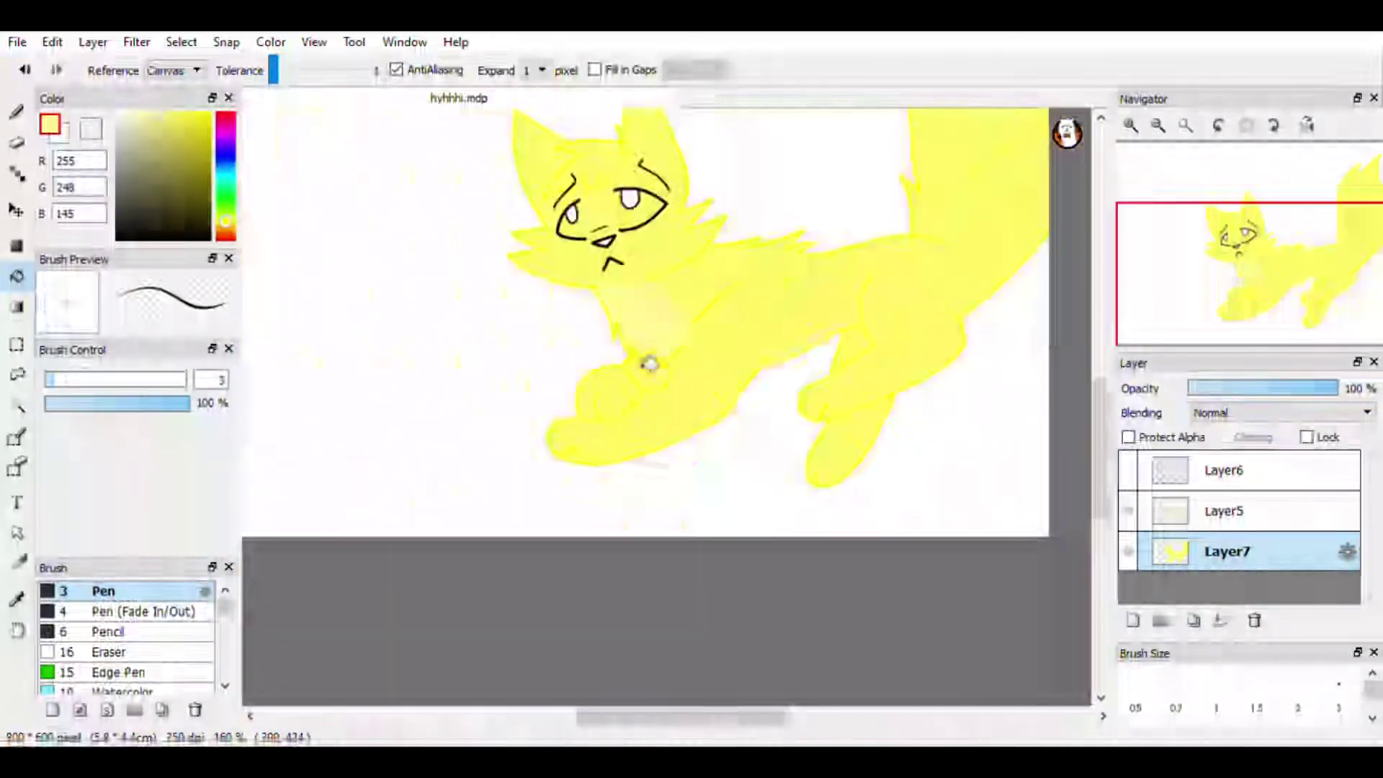
pyautogui.scroll(3, 871, 365)
pyautogui.scroll(-3, 885, 373)
pyautogui.scroll(-2, 731, 278)
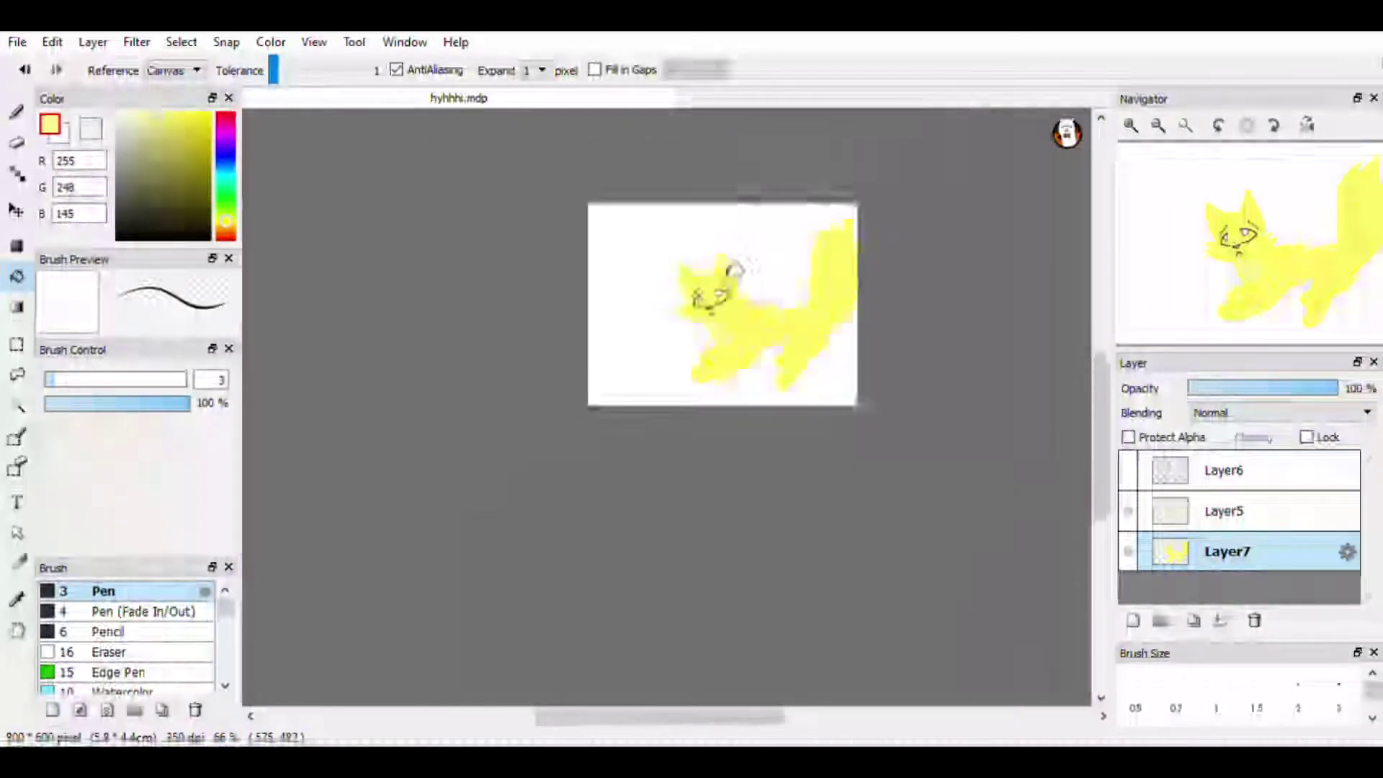
# - Set the colour to black (RGB 0, 0, 0) and fill the nose triangle
pyautogui.scroll(5, 756, 370)
pyautogui.click(117, 239)
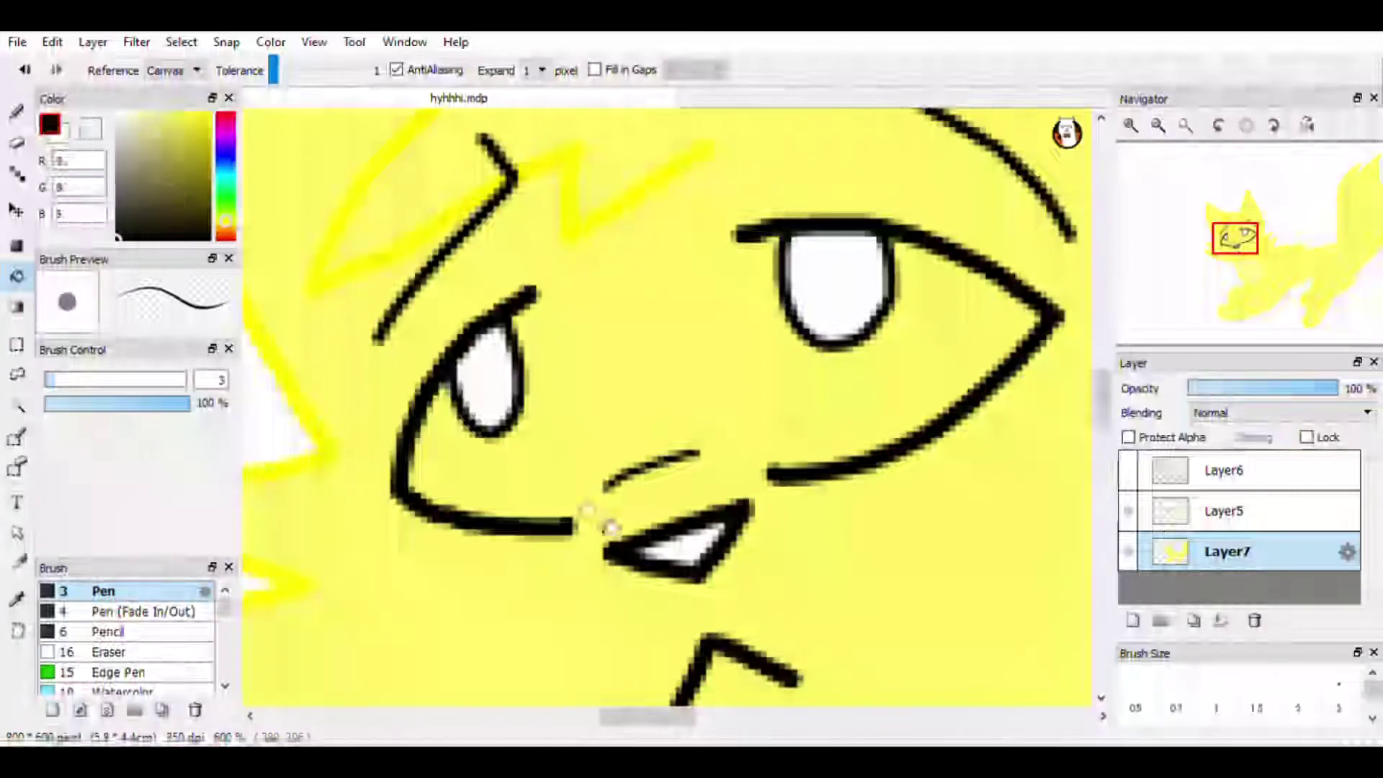
pyautogui.click(680, 551)
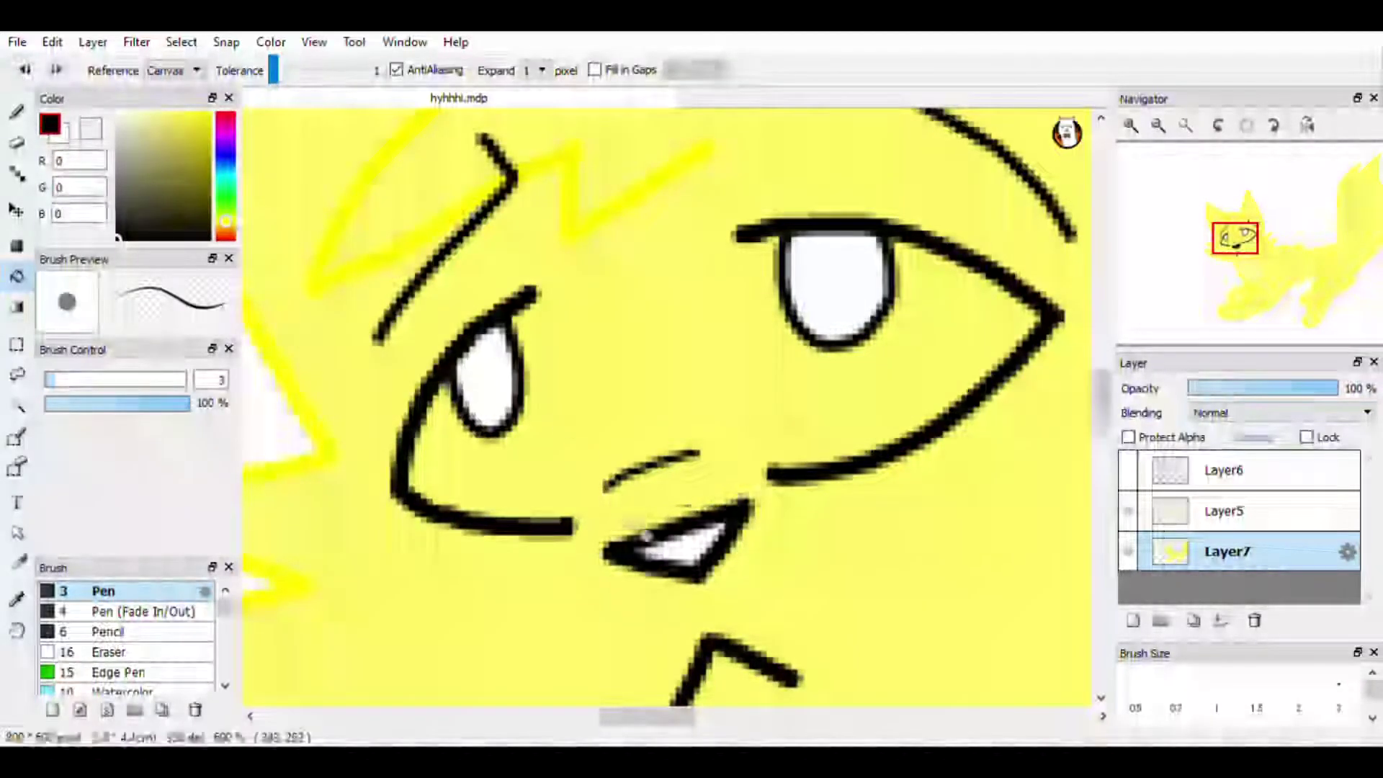
pyautogui.scroll(3, 688, 540)
pyautogui.click(695, 525)
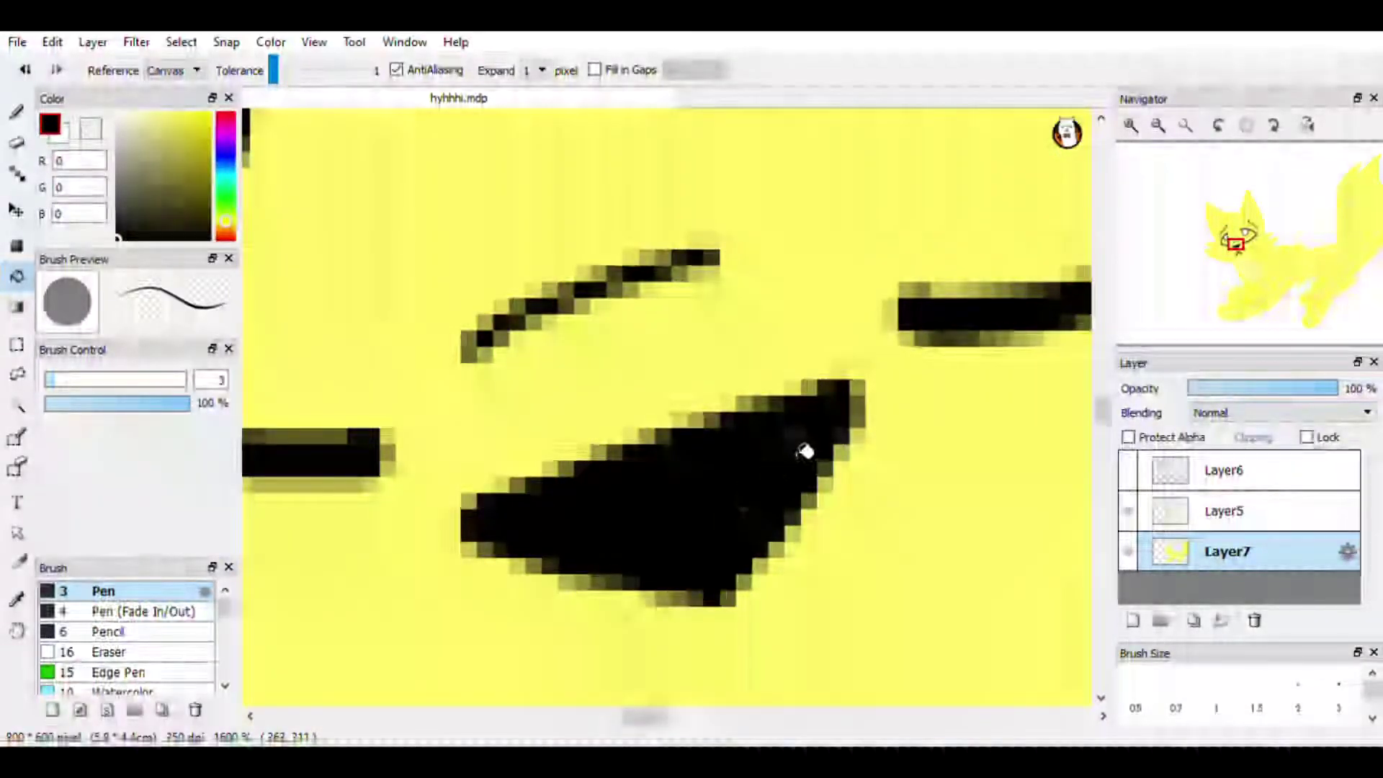
# - On Layer5, draw a white (RGB 255, 255, 255) Pen line closing the inner side of the larger eye between its upper and lower lids
pyautogui.click(16, 112)
pyautogui.scroll(-8, 570, 380)
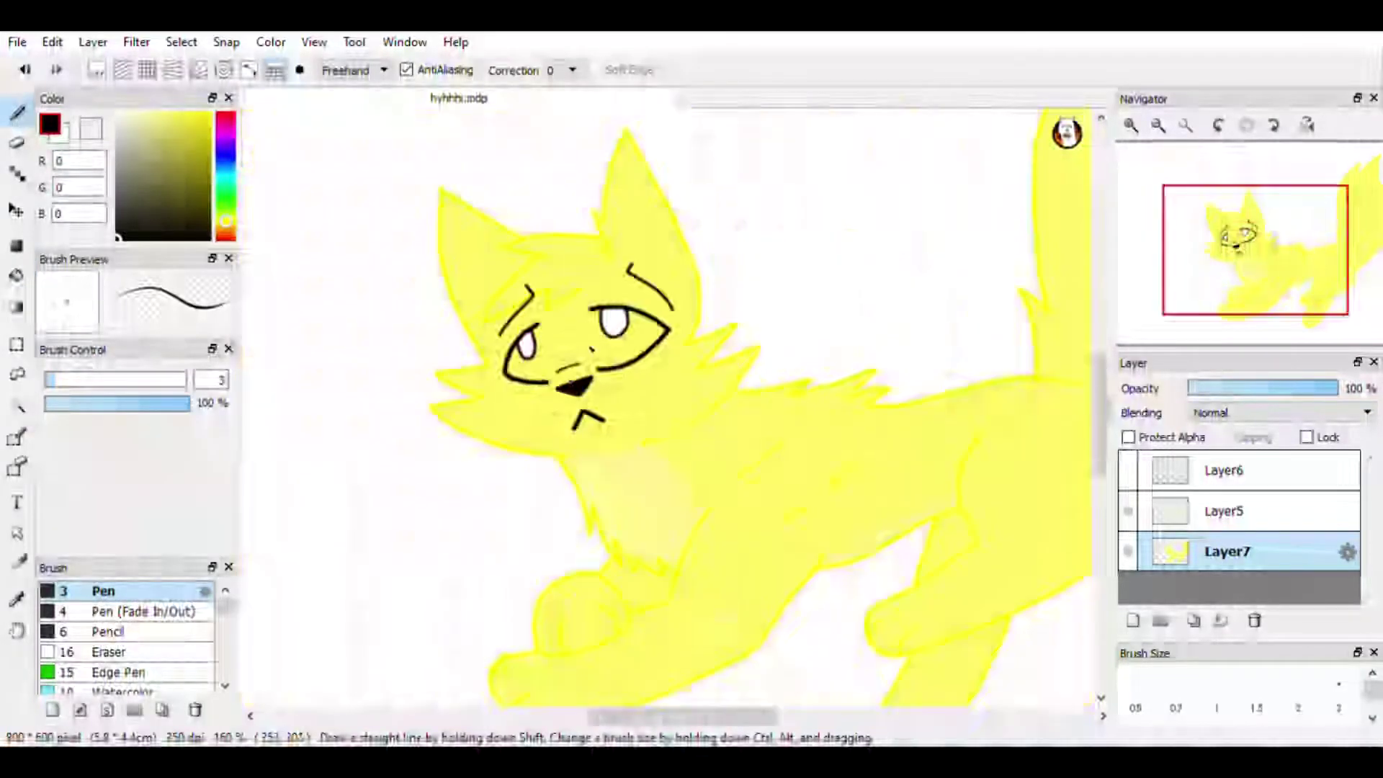
pyautogui.click(1217, 512)
pyautogui.moveTo(141, 170); pyautogui.dragTo(105, 94)
pyautogui.scroll(1, 611, 357)
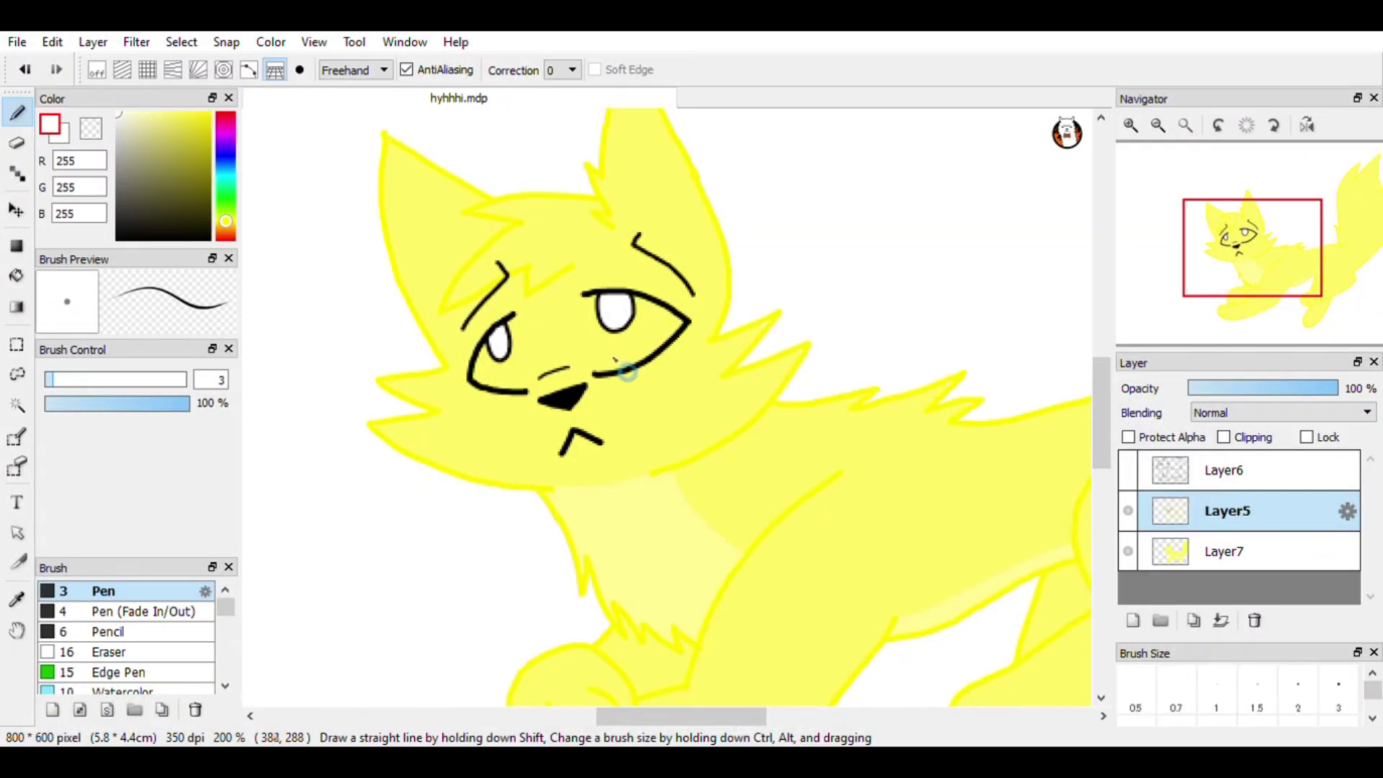
pyautogui.scroll(3, 627, 371)
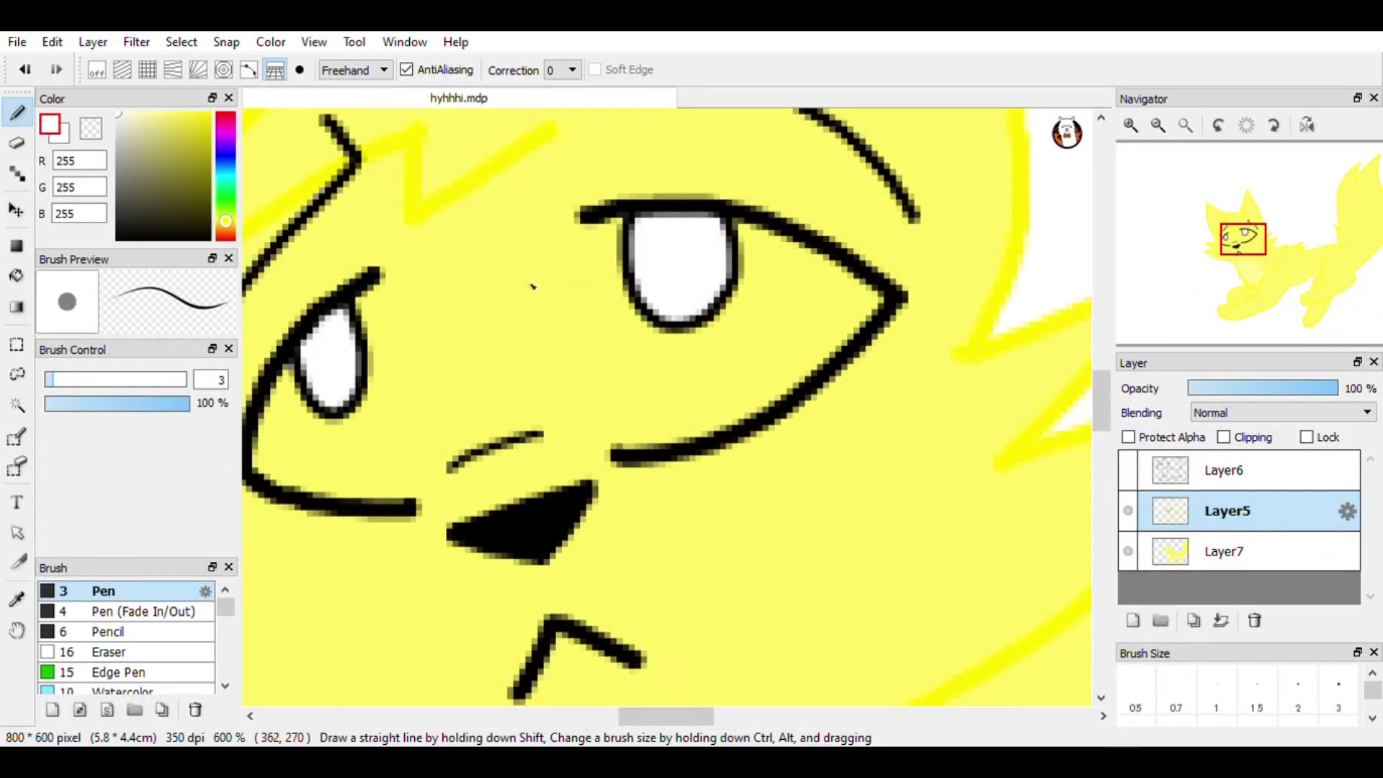
pyautogui.scroll(2, 533, 287)
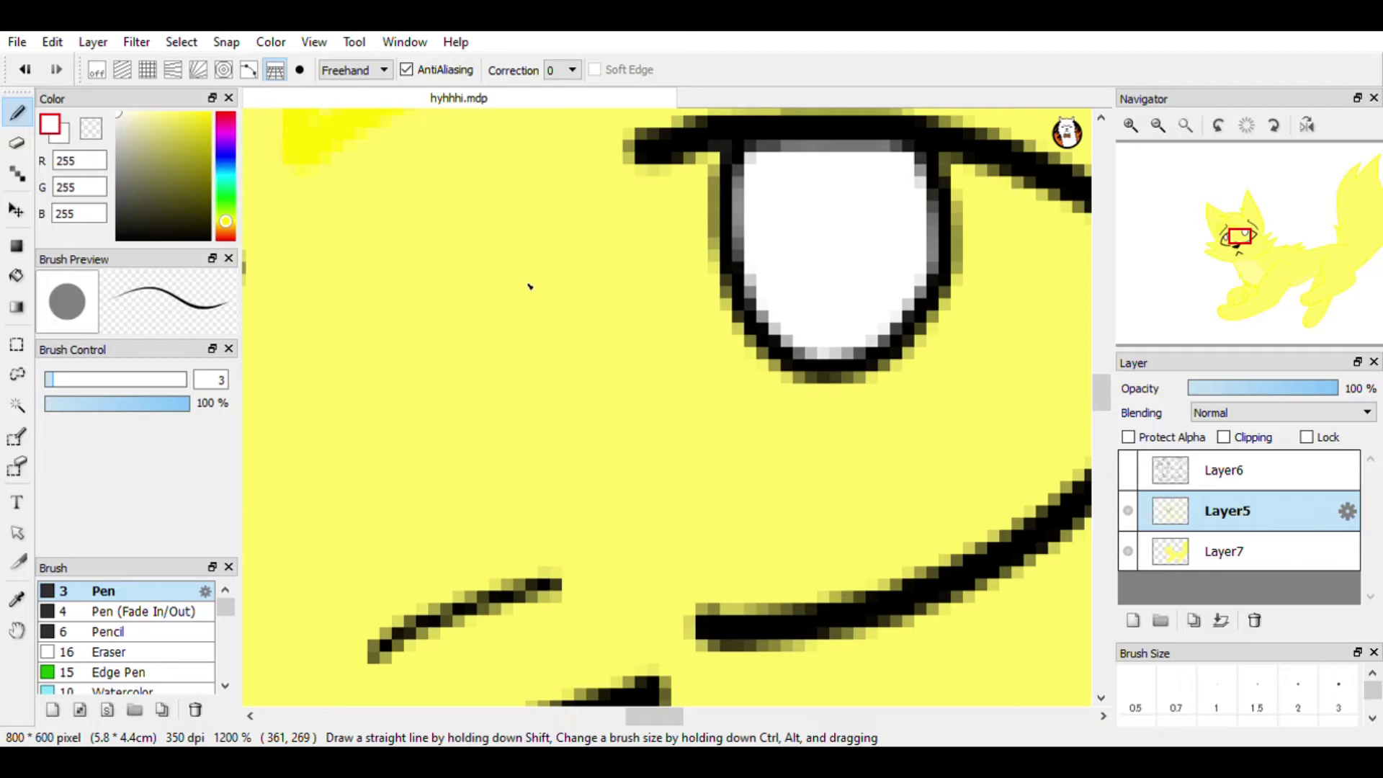
pyautogui.moveTo(638, 170)
pyautogui.mouseDown()
pyautogui.moveTo(646, 378)
pyautogui.moveTo(697, 601)
pyautogui.mouseUp()
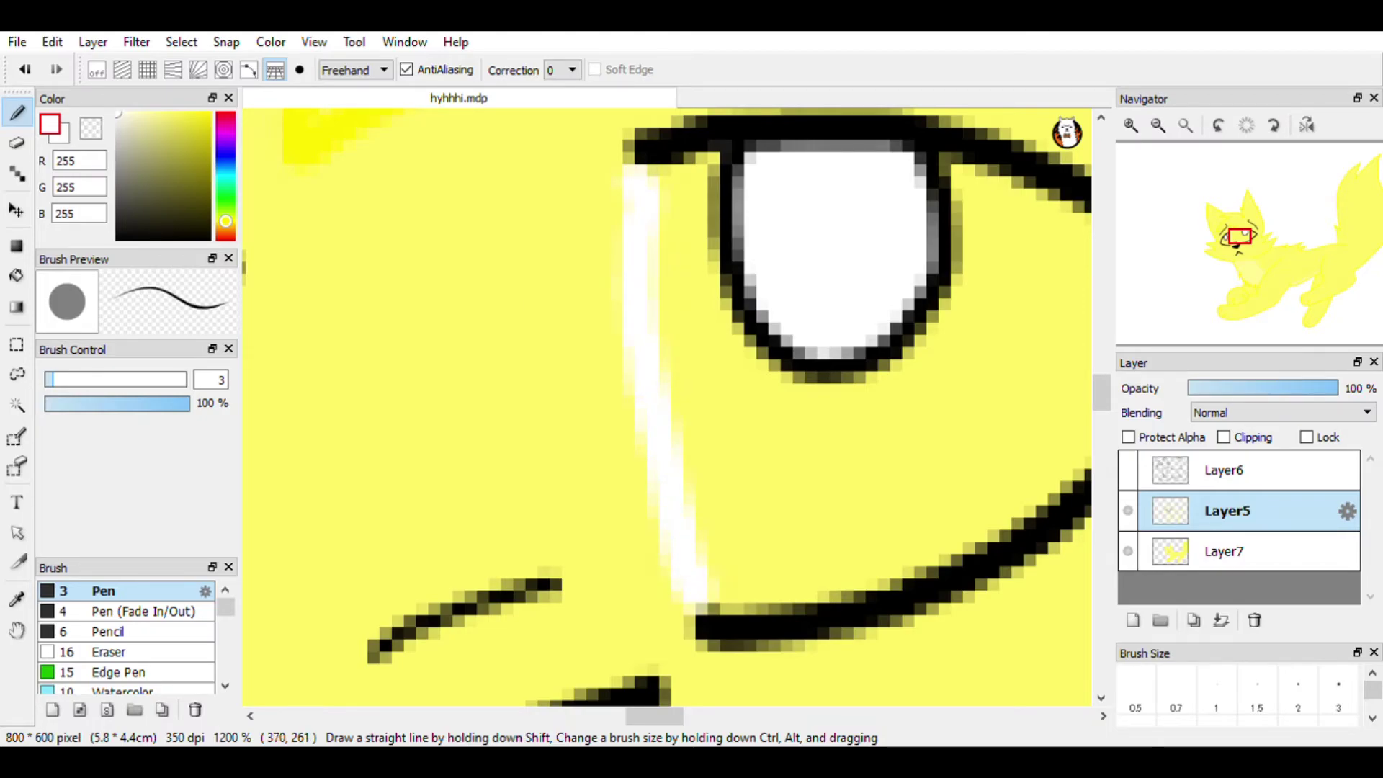
# - Draw a white Pen line closing the inner side of the smaller eye from the upper lid to the lower lid
pyautogui.scroll(-4, 651, 536)
pyautogui.scroll(3, 651, 536)
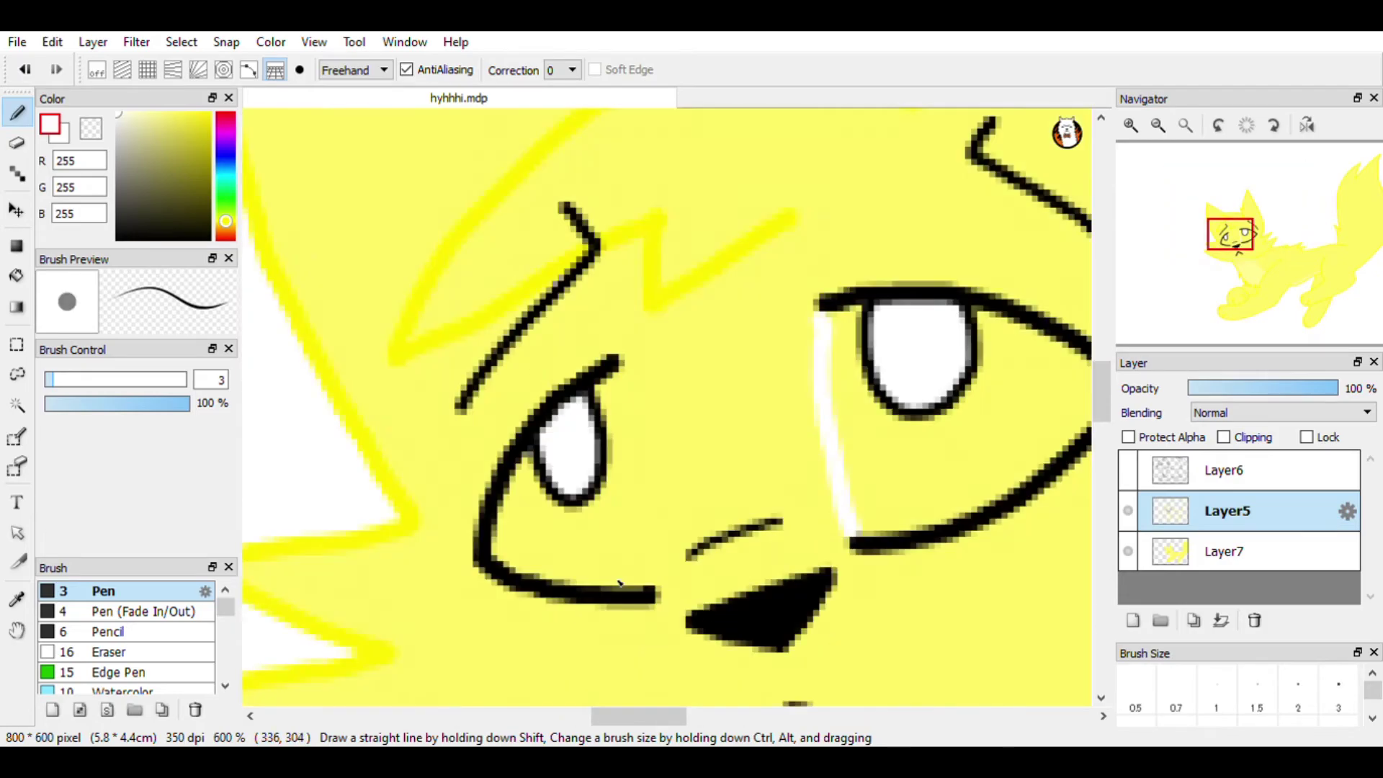
pyautogui.scroll(-1, 559, 435)
pyautogui.scroll(2, 541, 386)
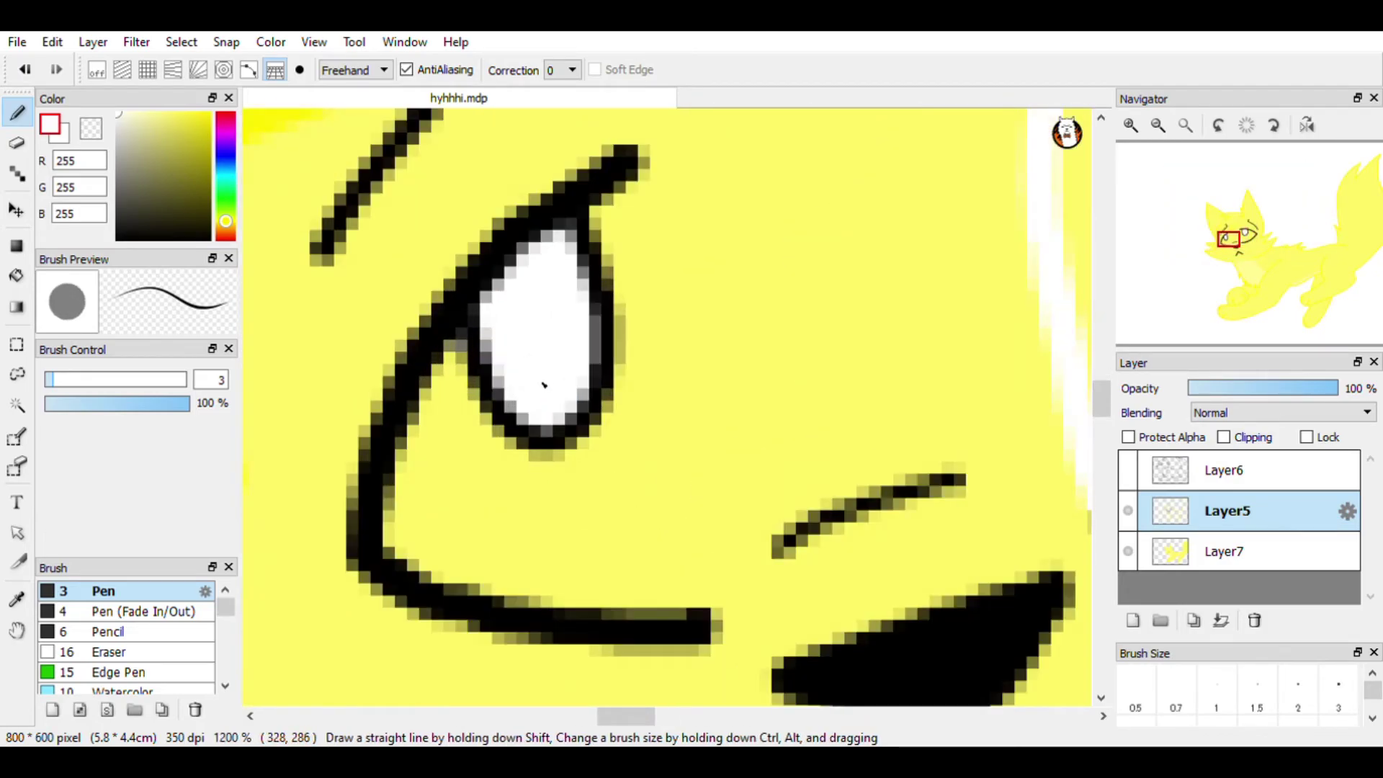
pyautogui.moveTo(638, 177)
pyautogui.mouseDown()
pyautogui.moveTo(694, 418)
pyautogui.moveTo(702, 601)
pyautogui.mouseUp()
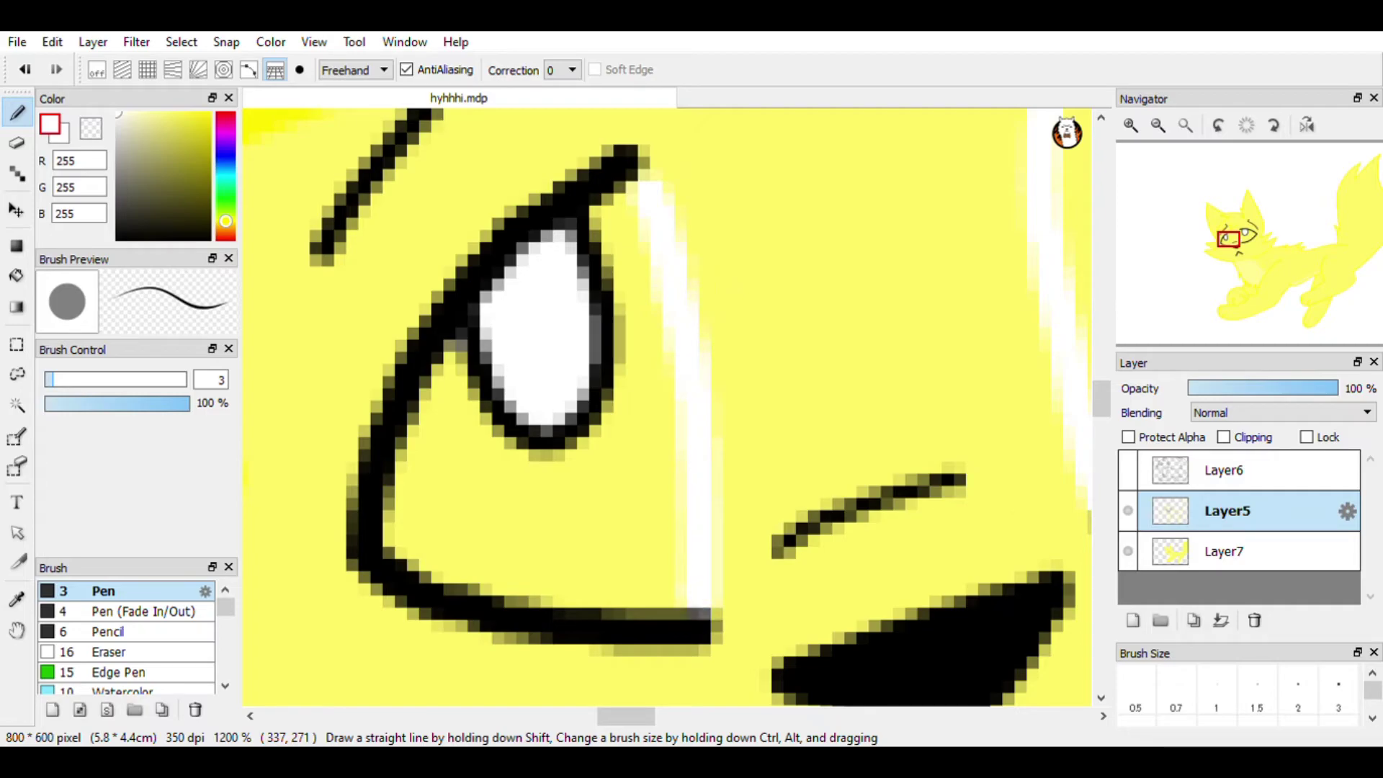
# - Fill the insides of both eyes around the pupils with white on Layer7 using the Fill tool
pyautogui.scroll(-4, 750, 555)
pyautogui.scroll(3, 750, 555)
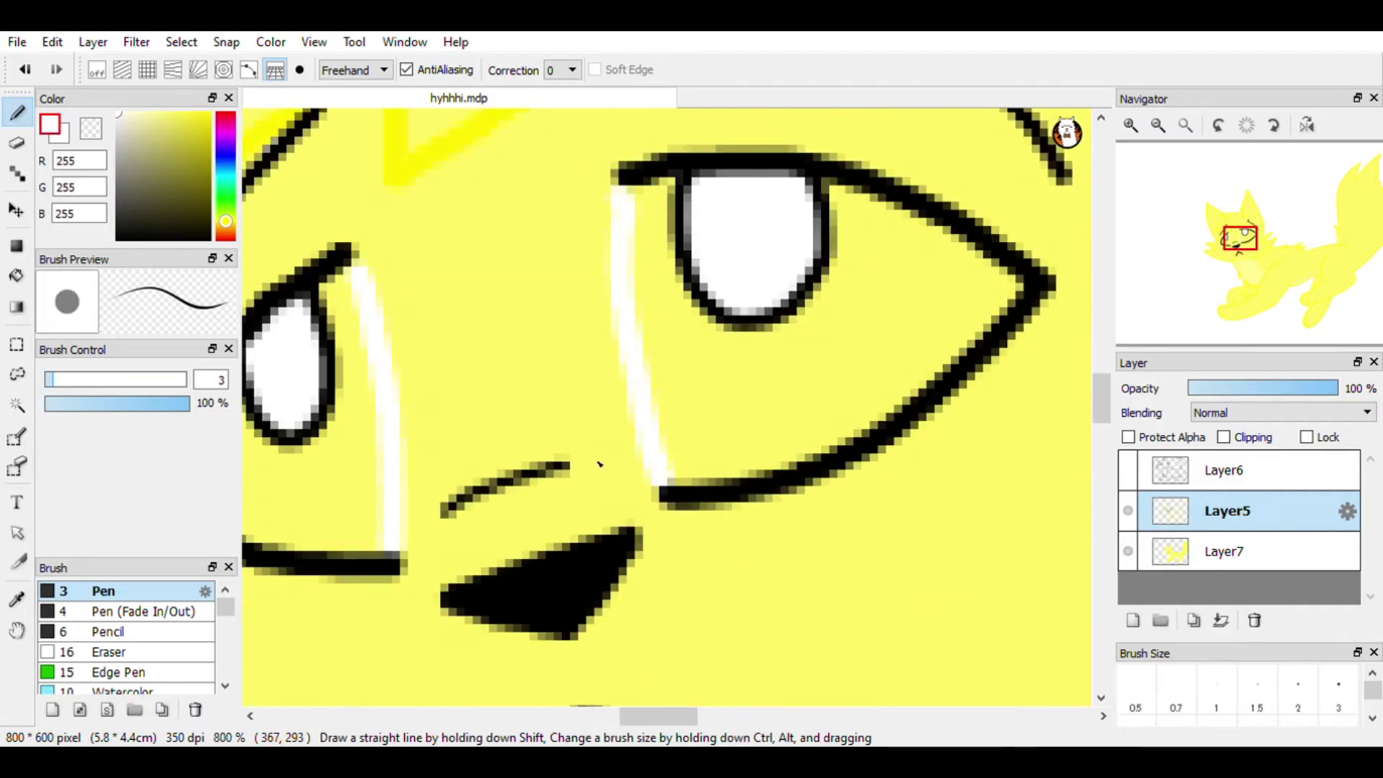
pyautogui.click(1188, 551)
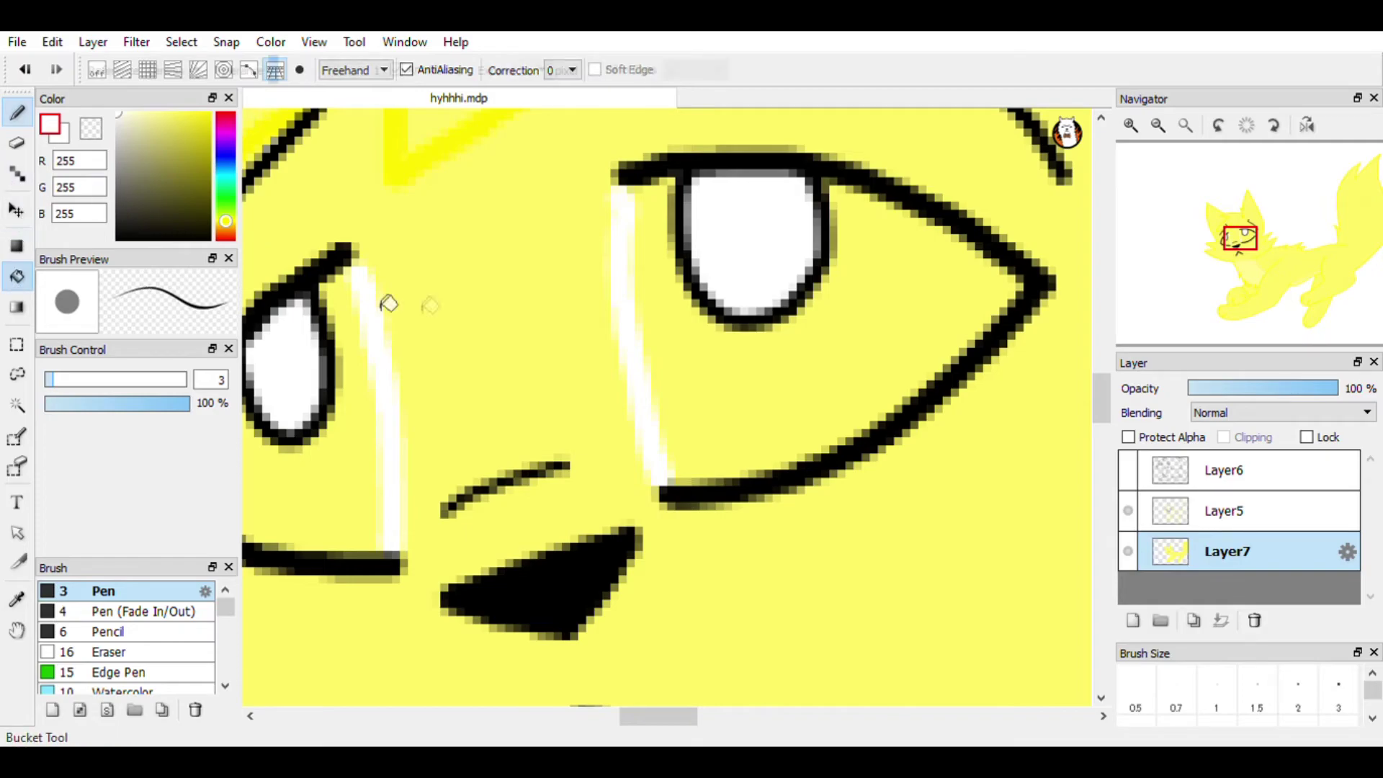
pyautogui.click(16, 275)
pyautogui.click(753, 380)
pyautogui.scroll(-2, 504, 389)
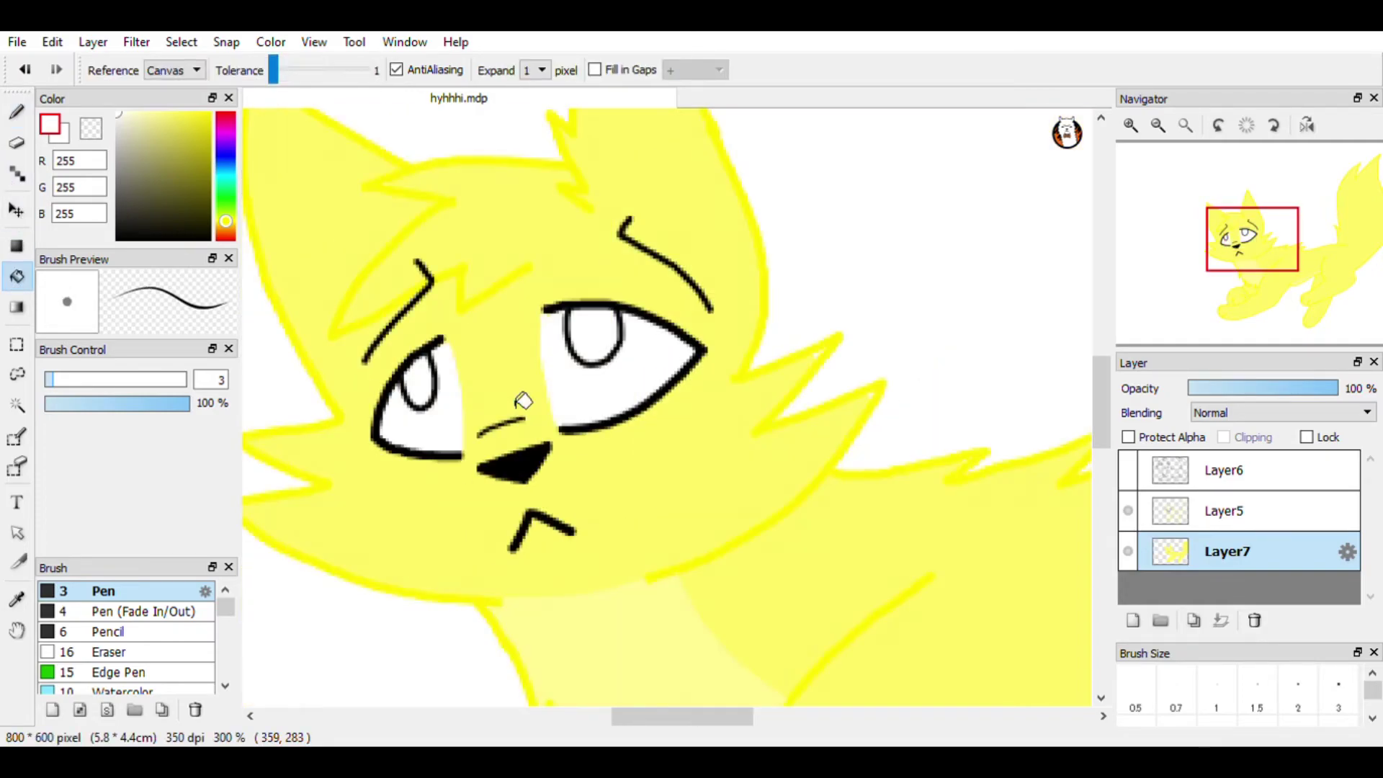
# - Touch up the upper inner corner of the smaller eye with the white Pen
pyautogui.scroll(1, 487, 383)
pyautogui.press('b')
pyautogui.scroll(2, 478, 374)
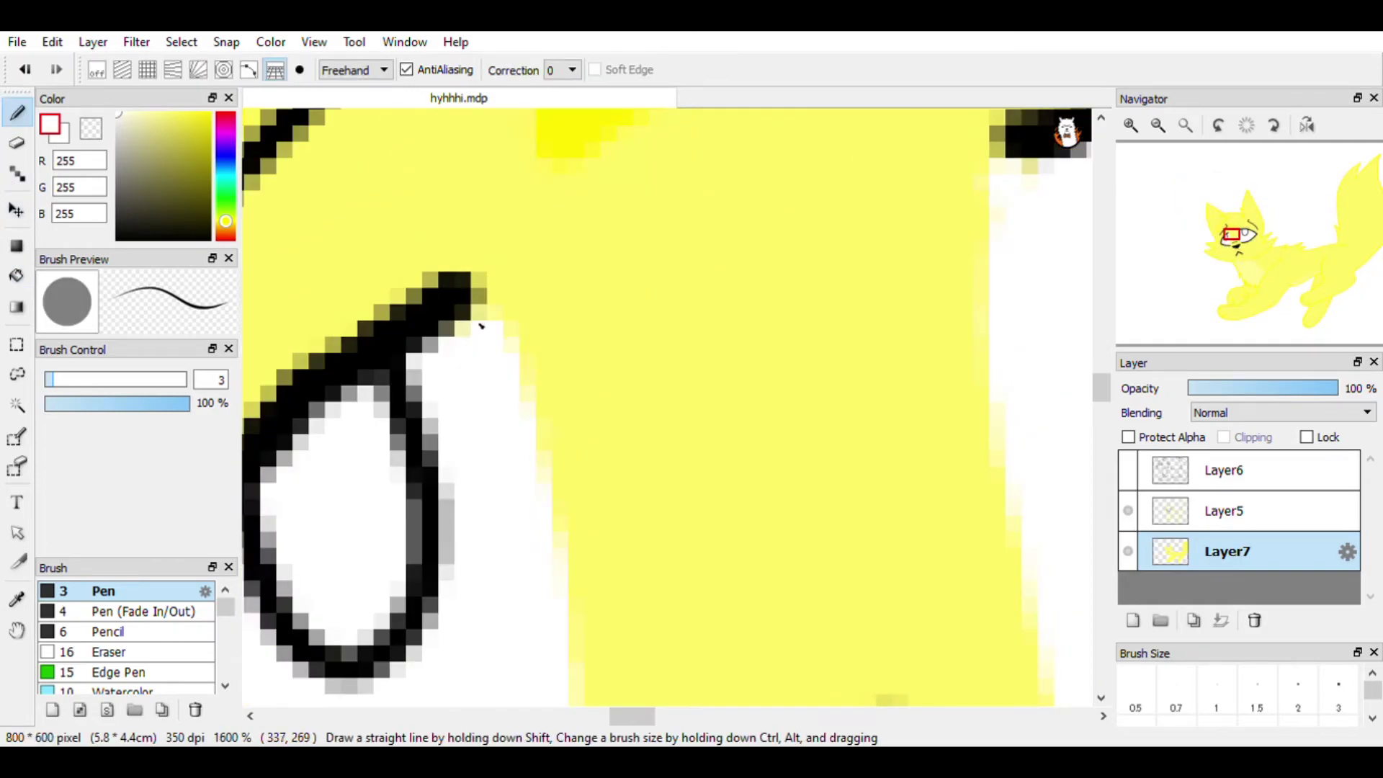
pyautogui.scroll(-1, 481, 325)
pyautogui.scroll(4, 483, 324)
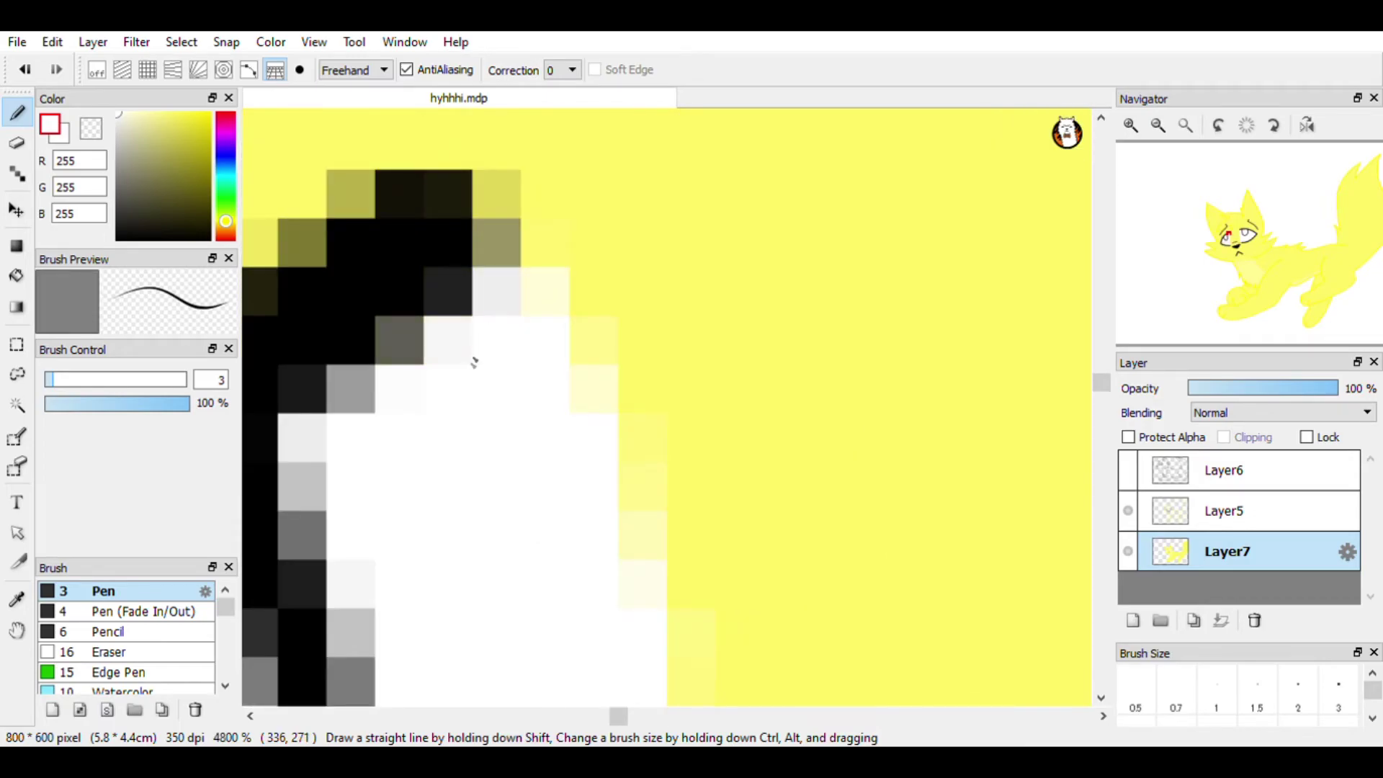
pyautogui.scroll(-4, 474, 361)
pyautogui.scroll(2, 684, 285)
pyautogui.scroll(-5, 675, 283)
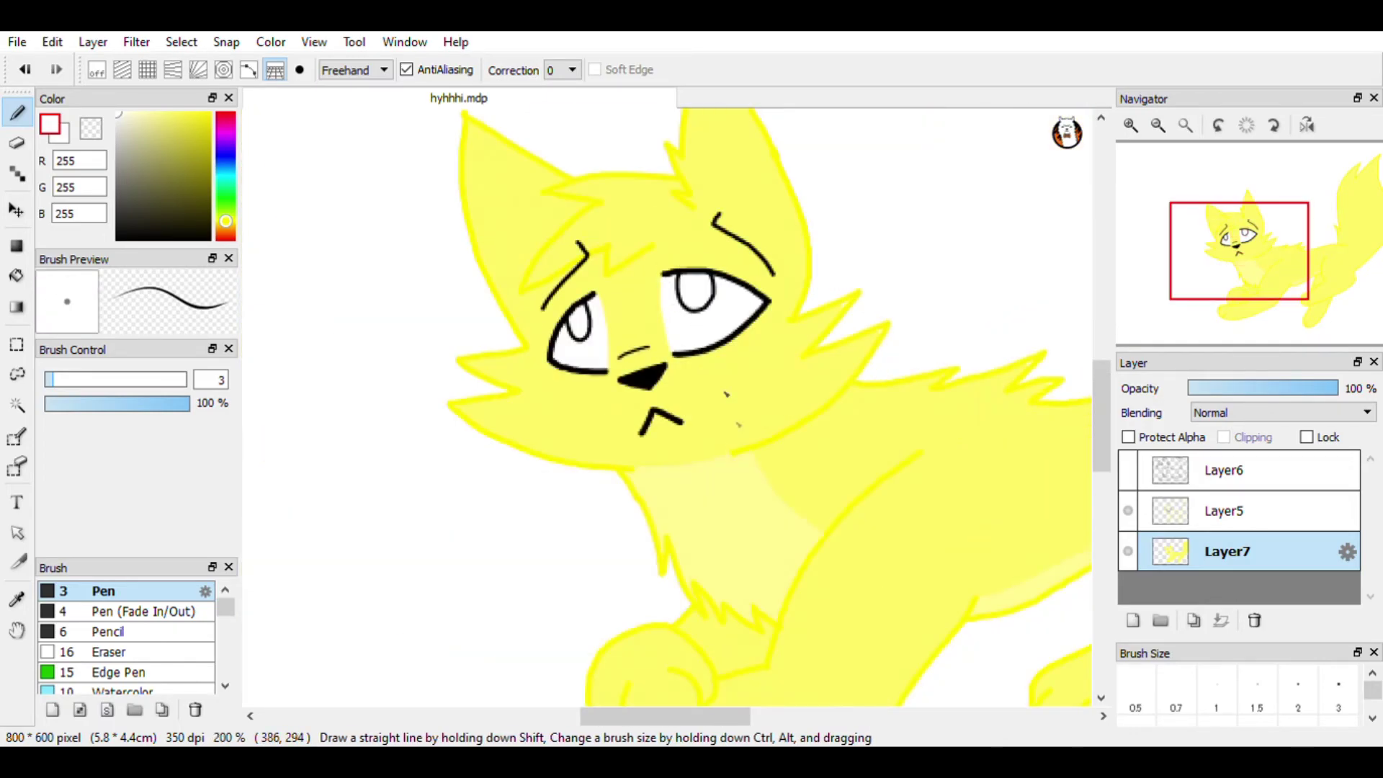
# - On Layer5, draw a jagged inner-fur outline inside the cat's taller ear with the Pen in pale yellow (RGB 255, 248, 145)
pyautogui.scroll(2, 737, 312)
pyautogui.scroll(1, 668, 247)
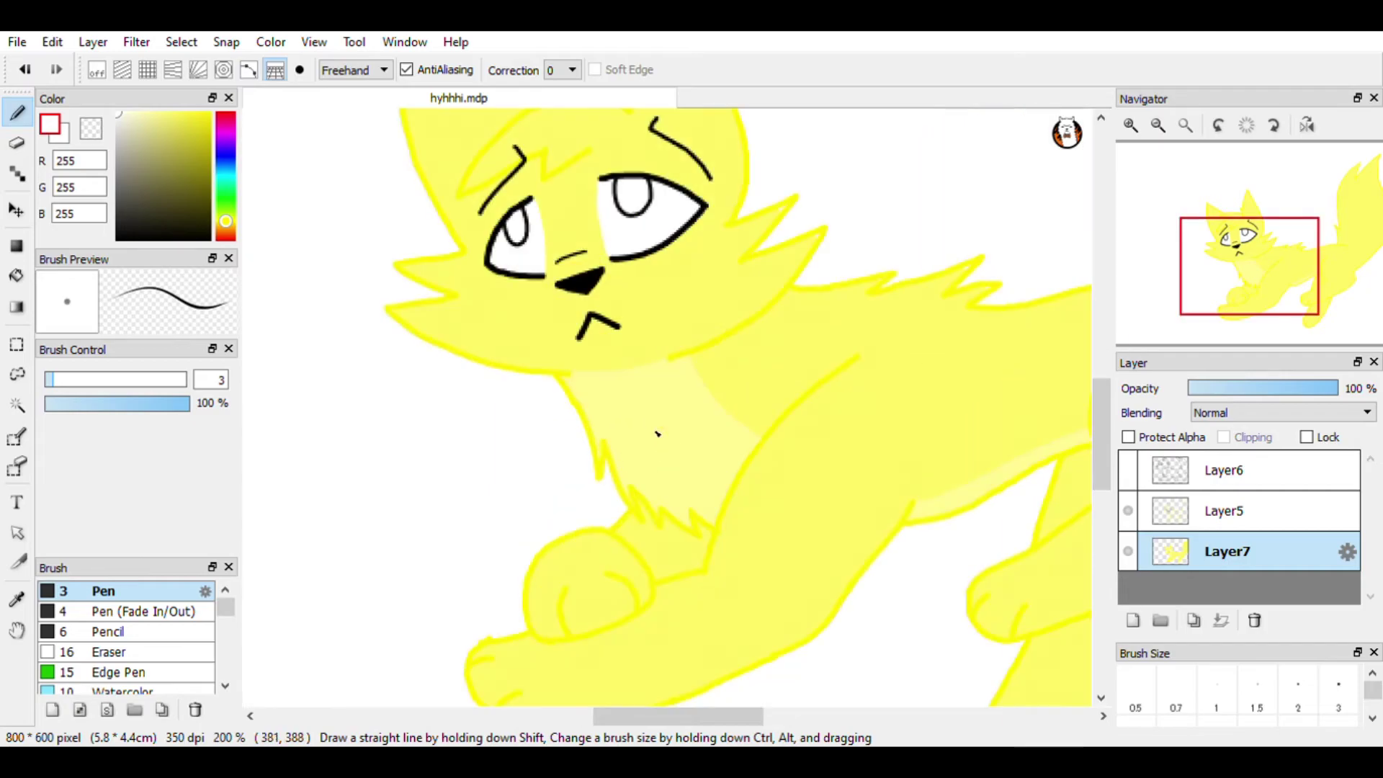
pyautogui.scroll(-1, 659, 433)
pyautogui.scroll(1, 684, 308)
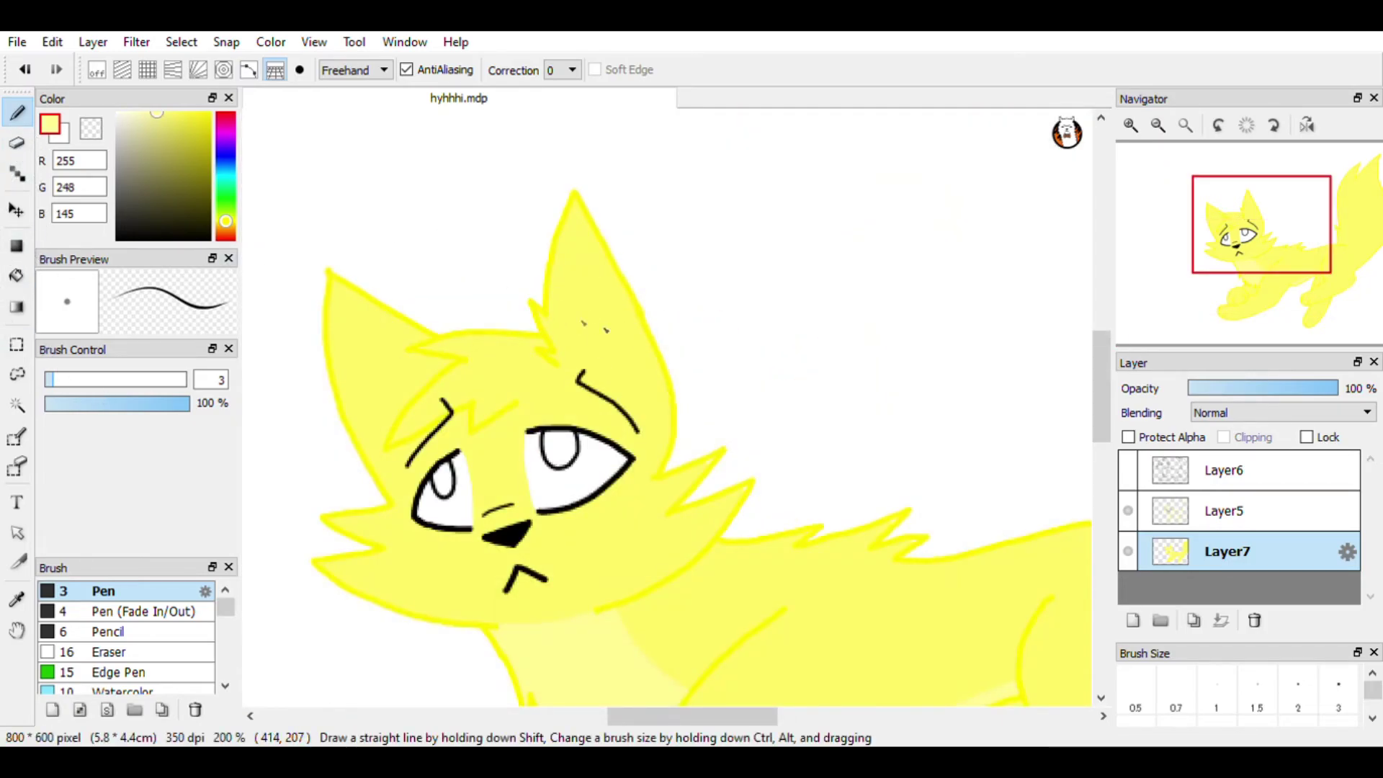
pyautogui.scroll(-1, 563, 309)
pyautogui.scroll(2, 587, 281)
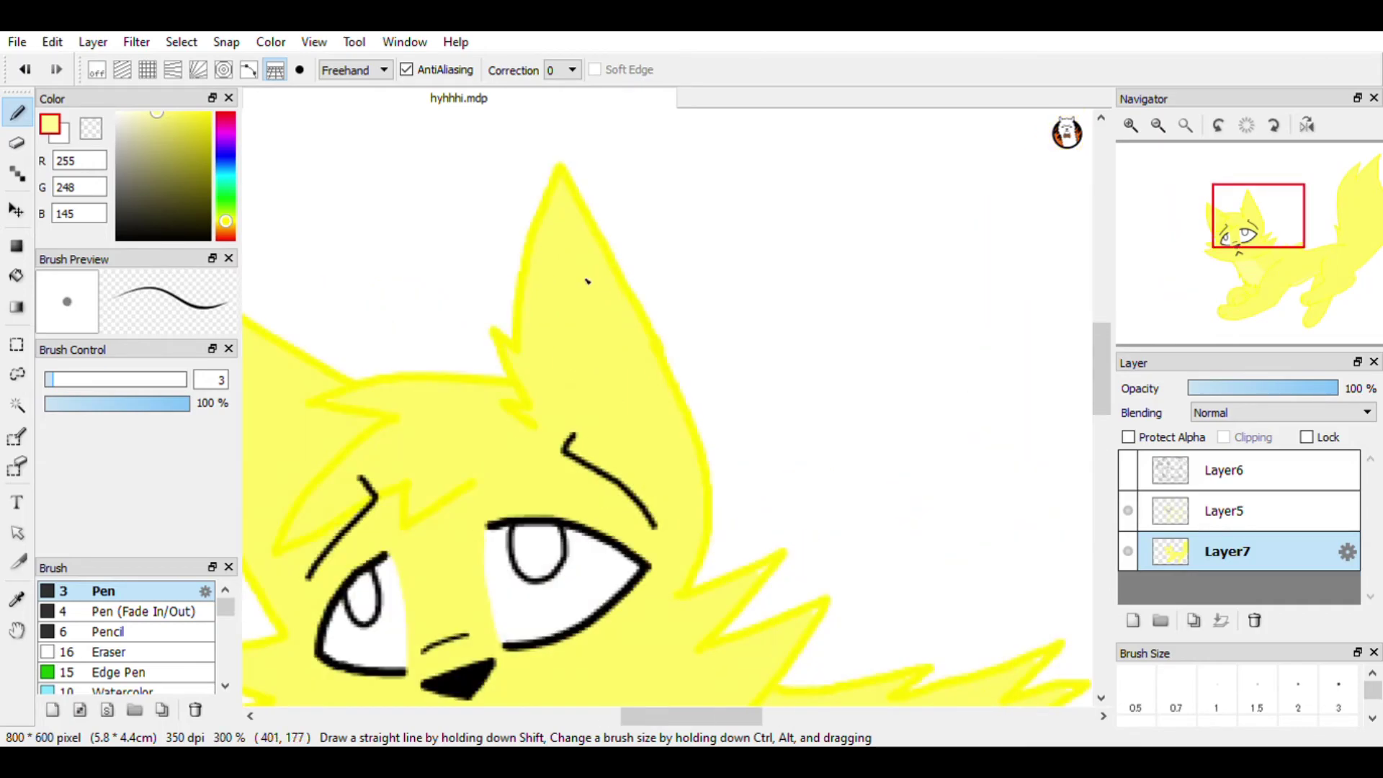
pyautogui.scroll(3, 587, 281)
pyautogui.scroll(-3, 565, 336)
pyautogui.scroll(2, 569, 343)
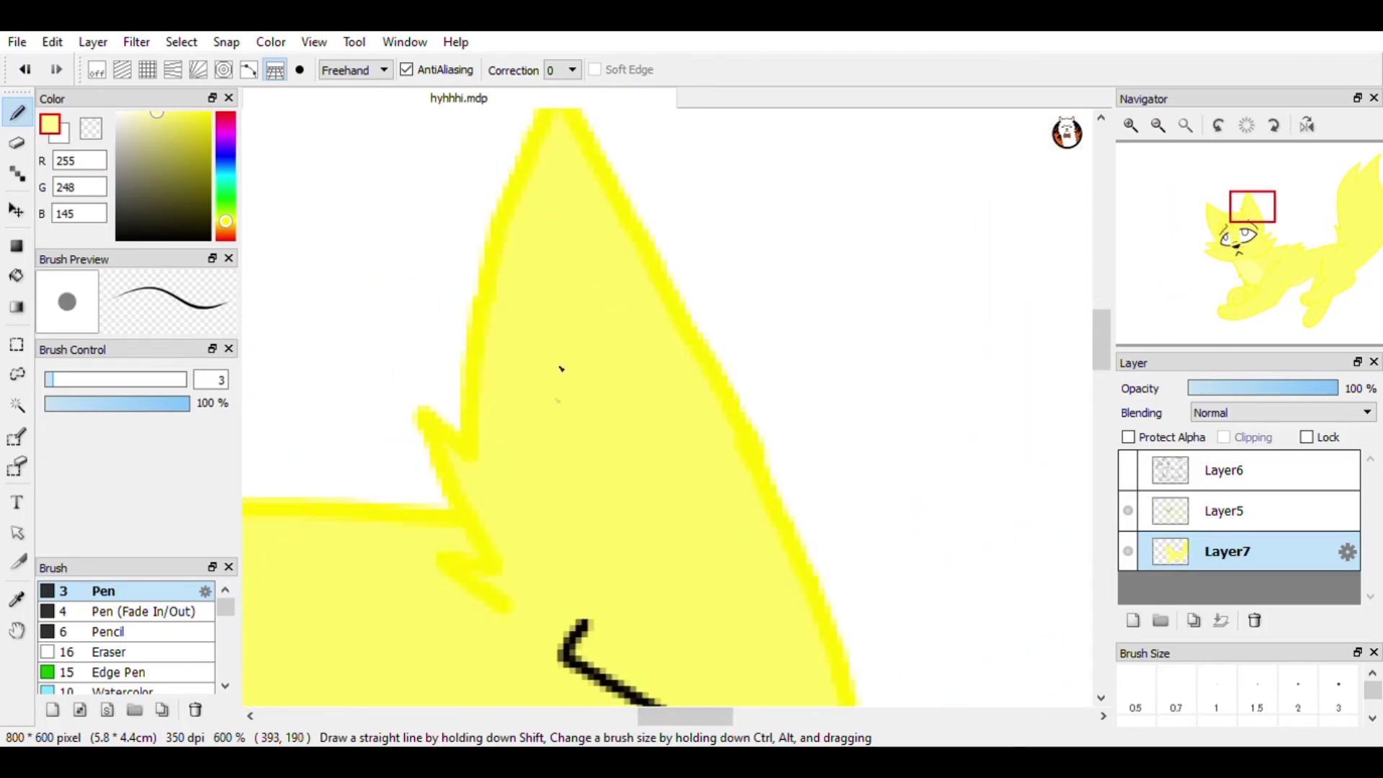
pyautogui.scroll(-2, 531, 216)
pyautogui.scroll(2, 530, 197)
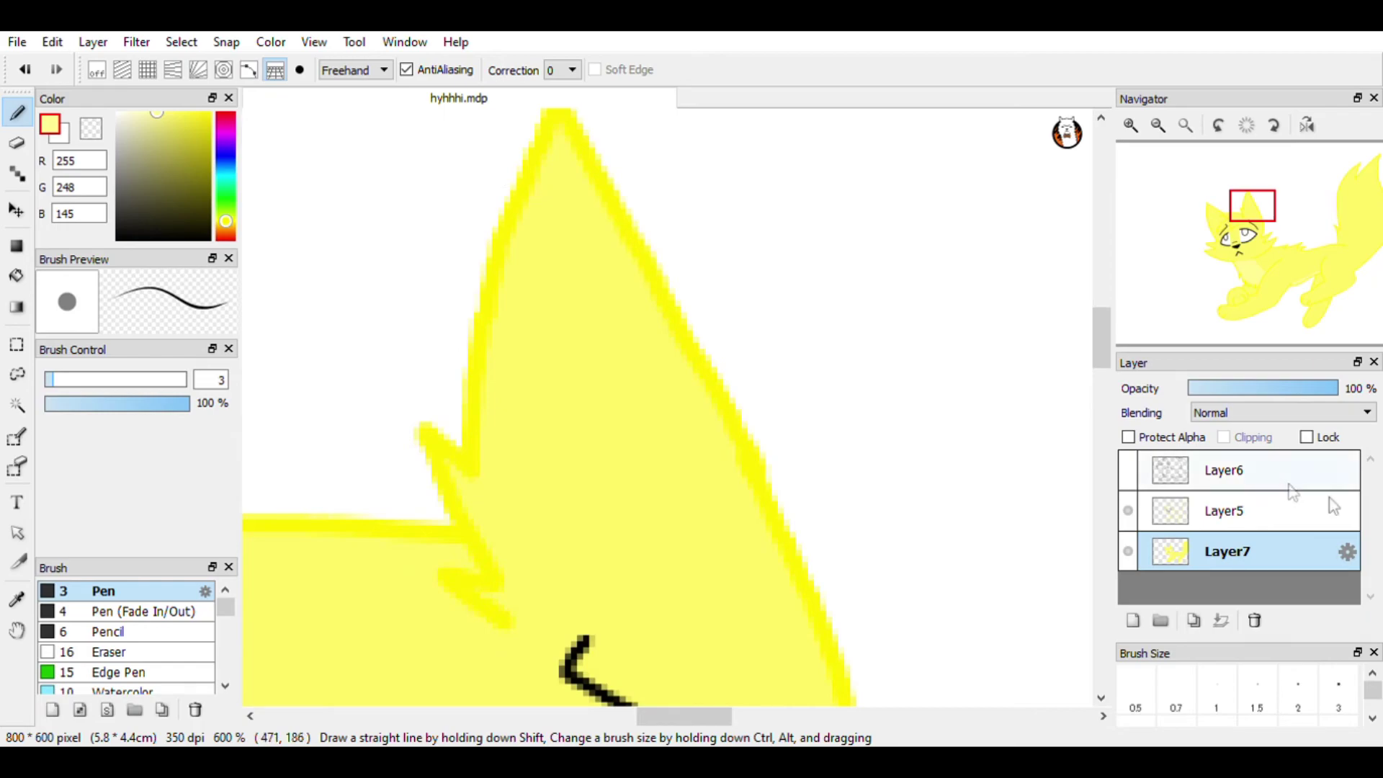
pyautogui.click(1258, 496)
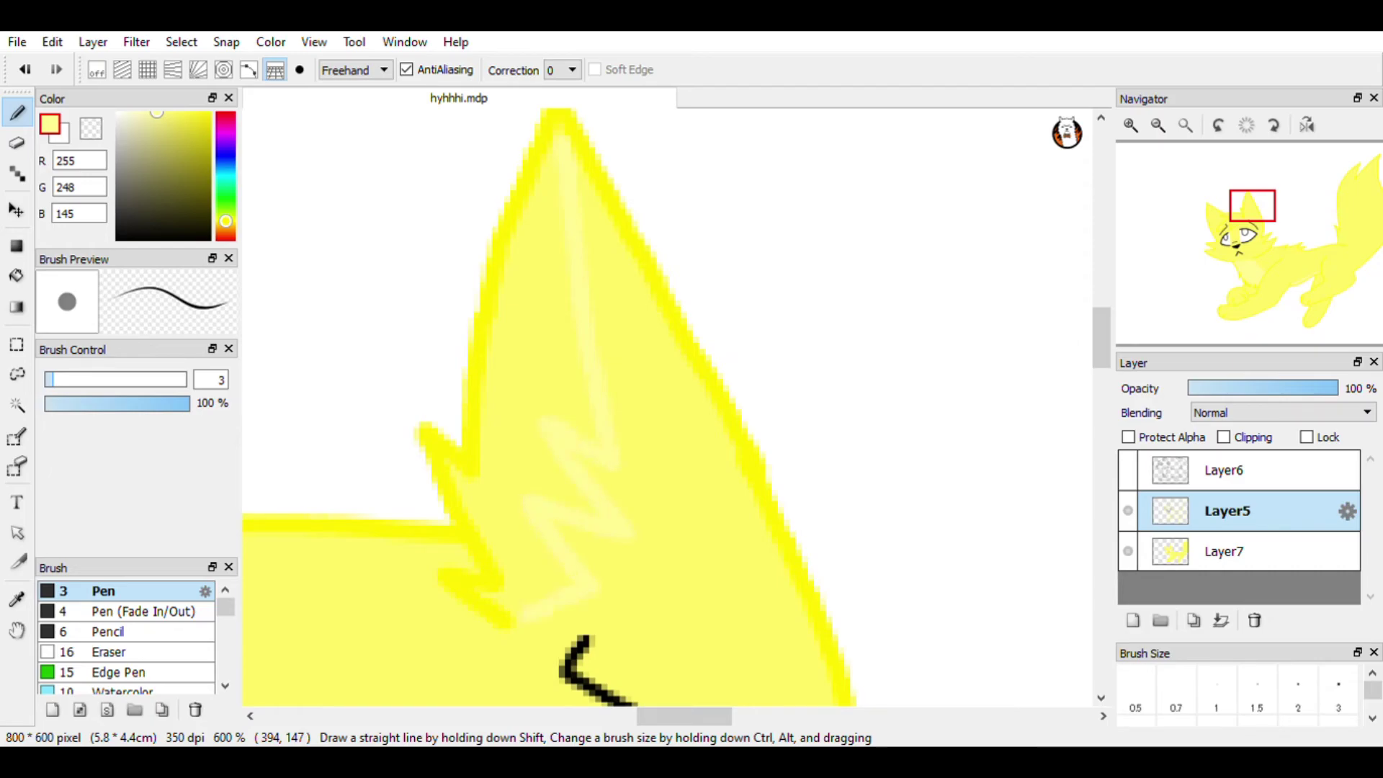
# - Fill the outlined inner part of the taller ear with the same pale yellow on Layer7 using the Fill tool
pyautogui.scroll(-4, 951, 282)
pyautogui.scroll(3, 707, 397)
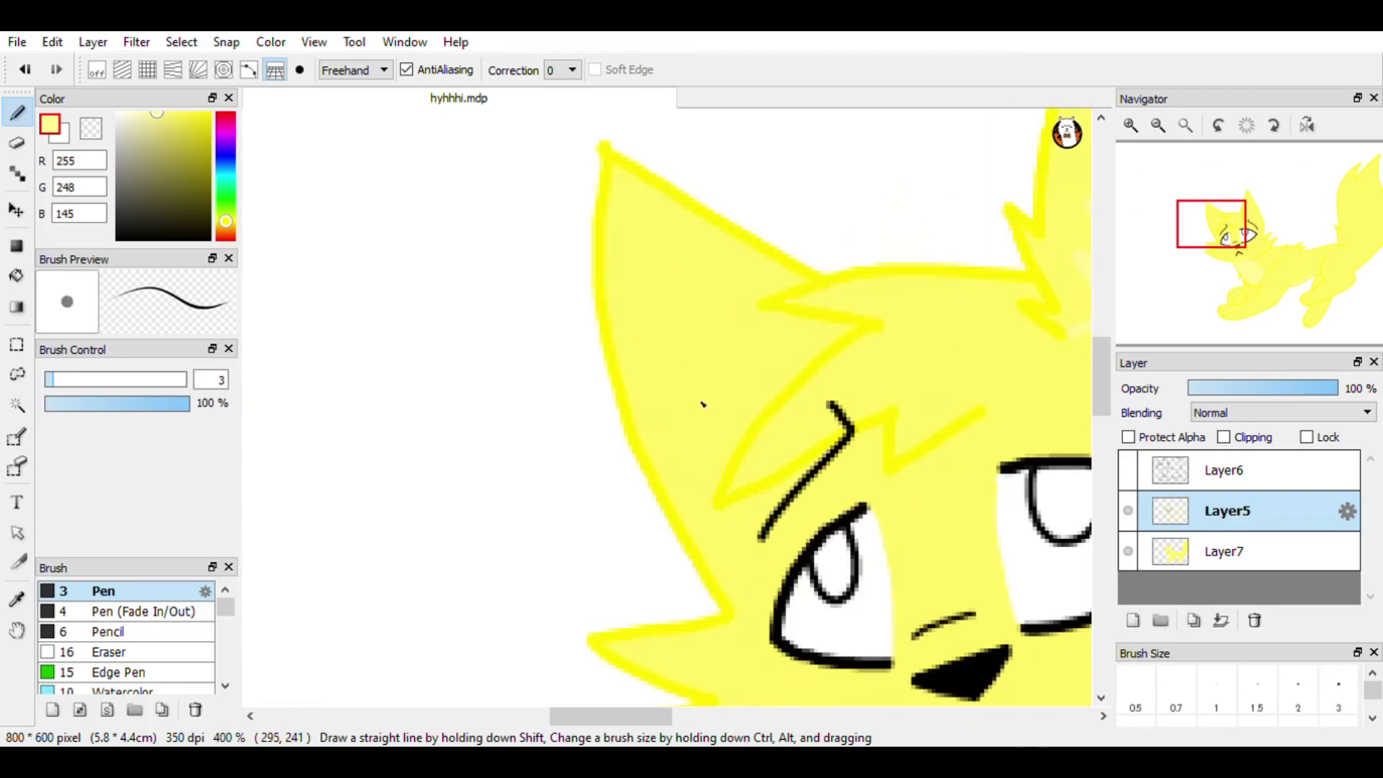
pyautogui.scroll(-3, 648, 354)
pyautogui.scroll(3, 821, 288)
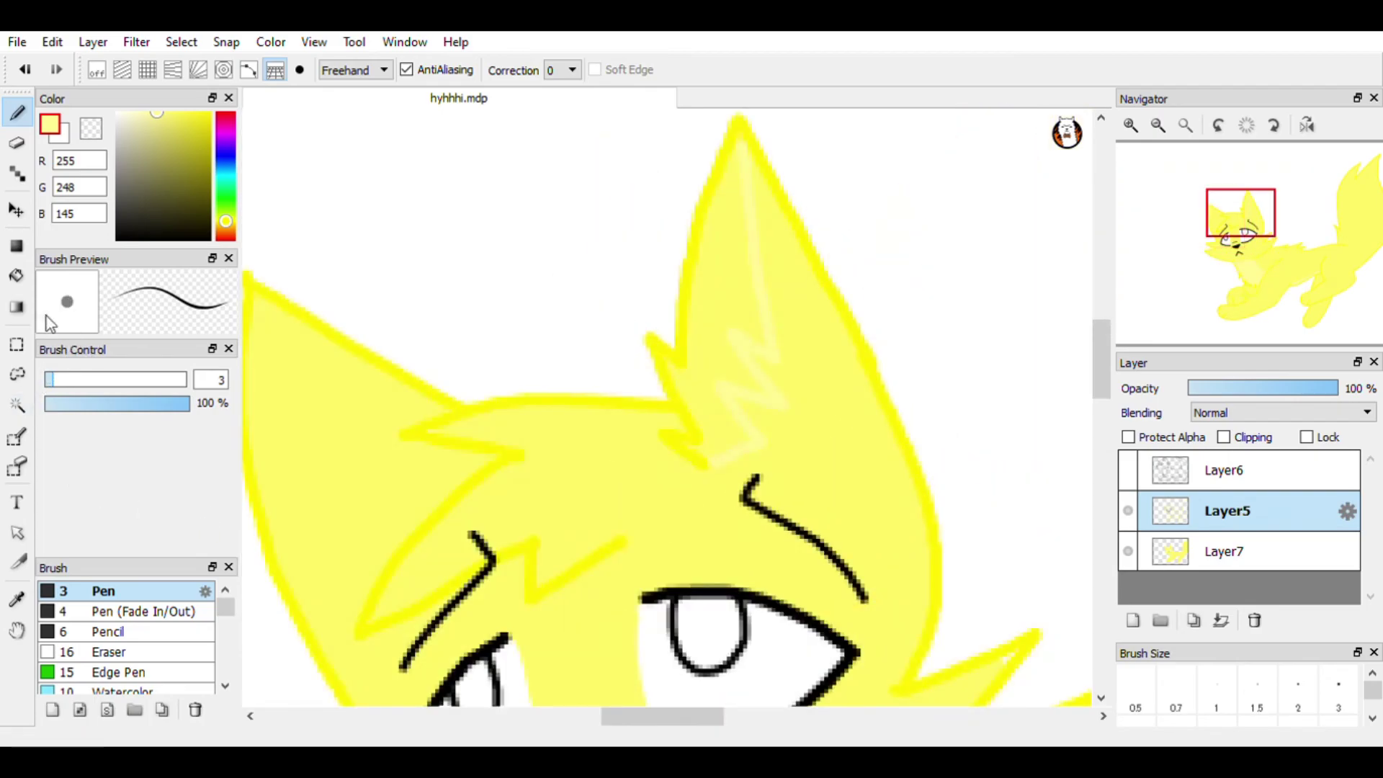
pyautogui.click(16, 276)
pyautogui.click(1224, 551)
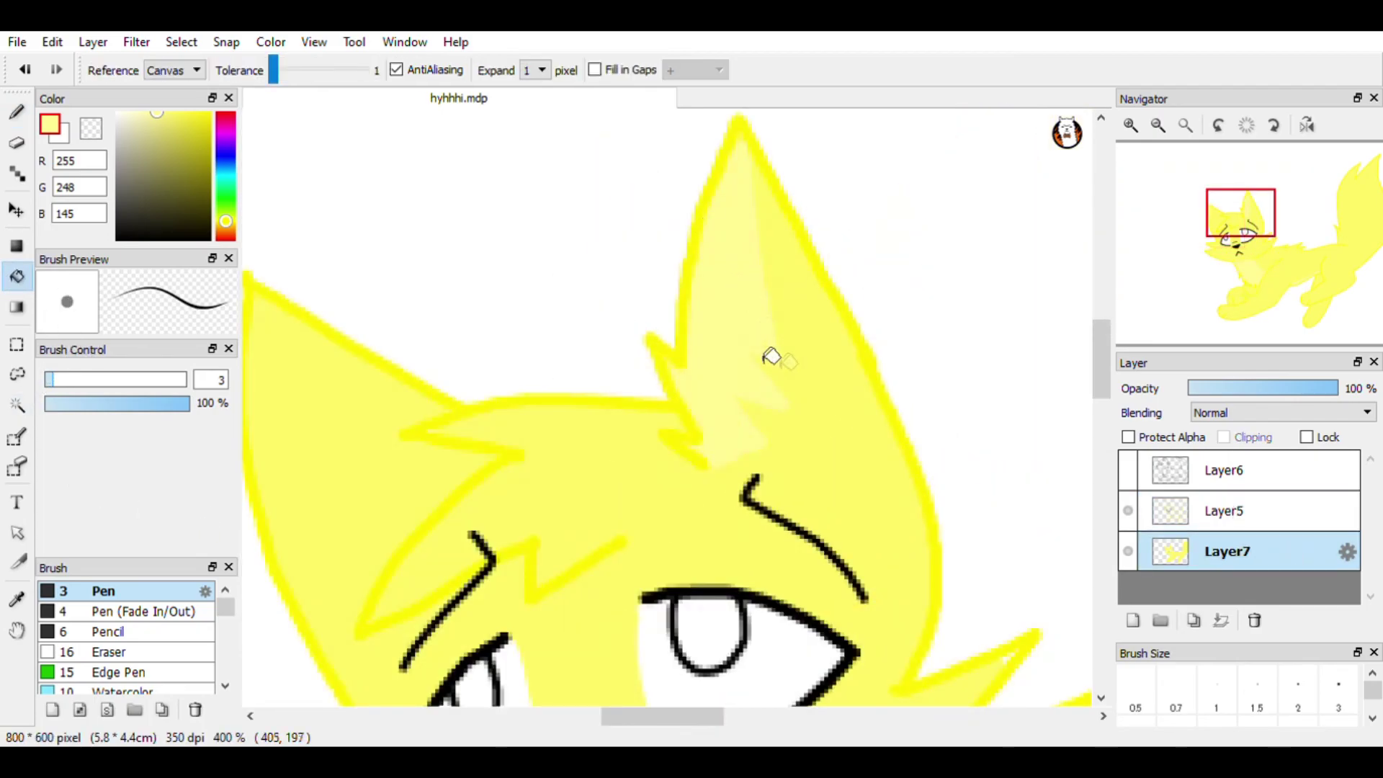
pyautogui.scroll(3, 788, 362)
pyautogui.scroll(-3, 752, 554)
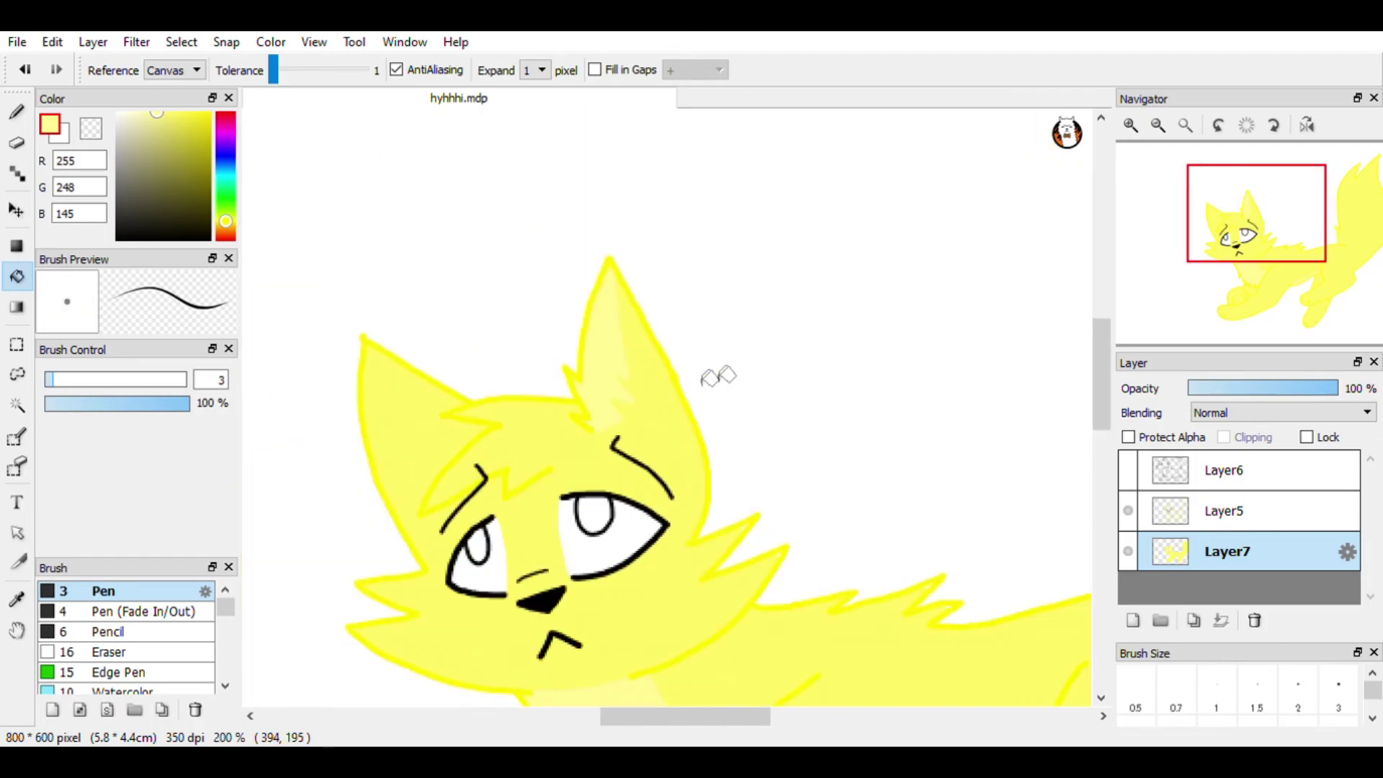
# - Sample the body yellow (RGB 255, 245, 100) and fill the small unfilled gaps in the back and cheek fur tips on Layer7
pyautogui.rightClick(900, 676)
pyautogui.scroll(4, 971, 624)
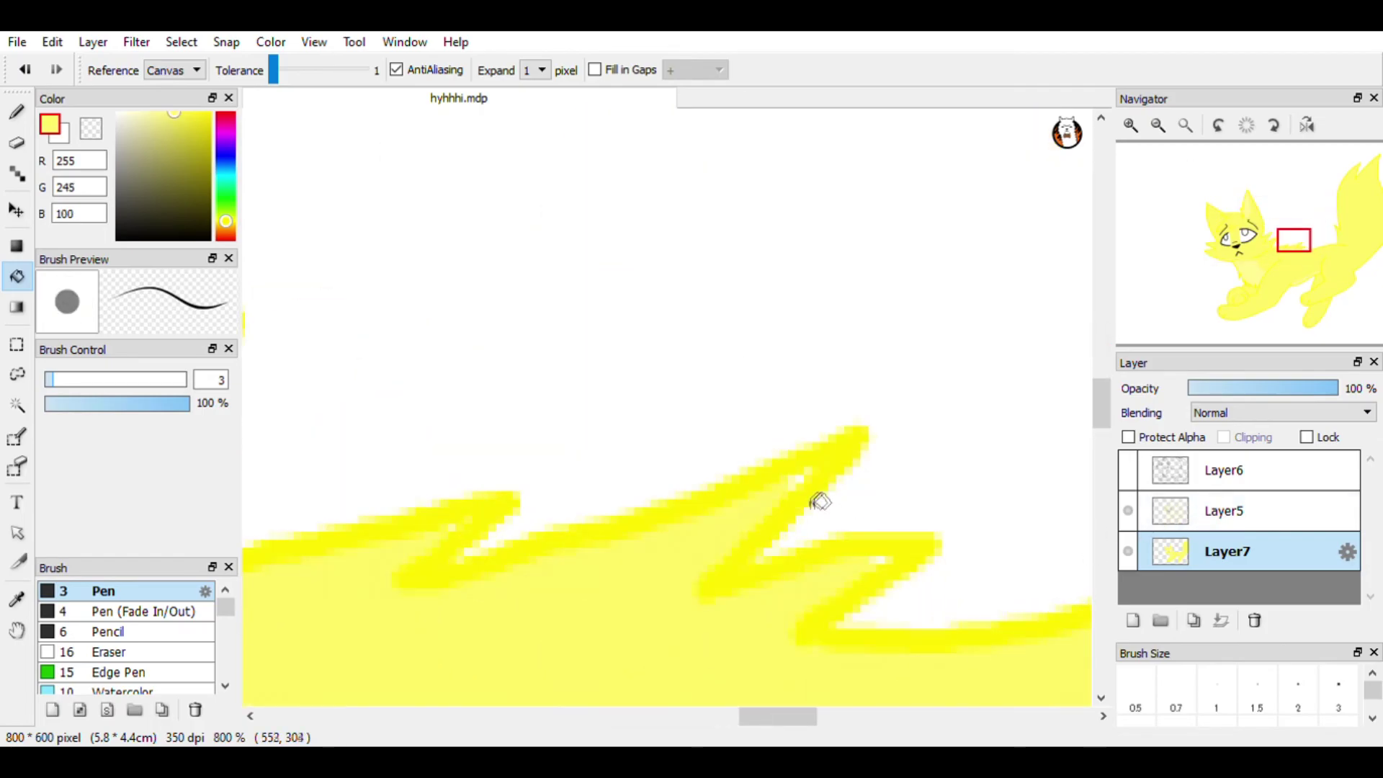
pyautogui.click(773, 486)
pyautogui.scroll(-1, 763, 491)
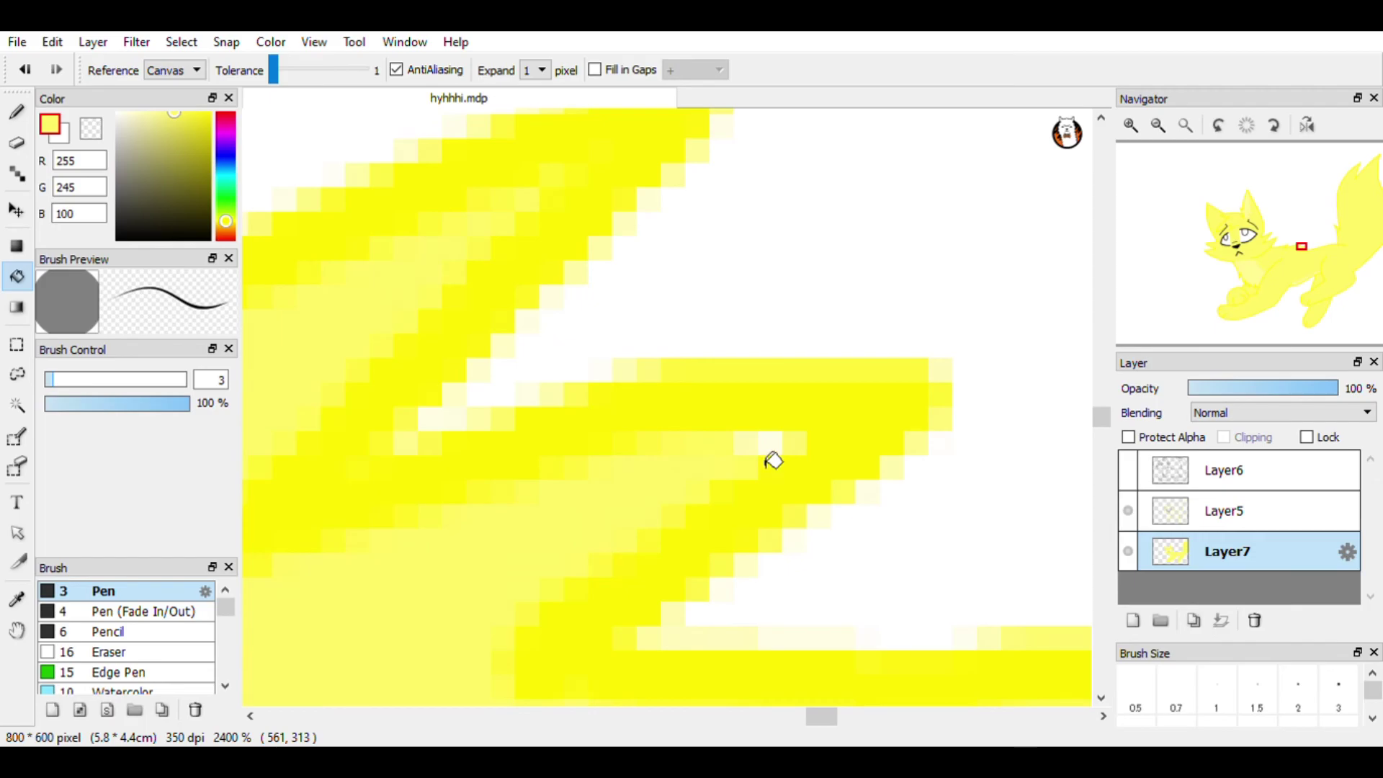
pyautogui.scroll(-3, 792, 447)
pyautogui.scroll(4, 534, 322)
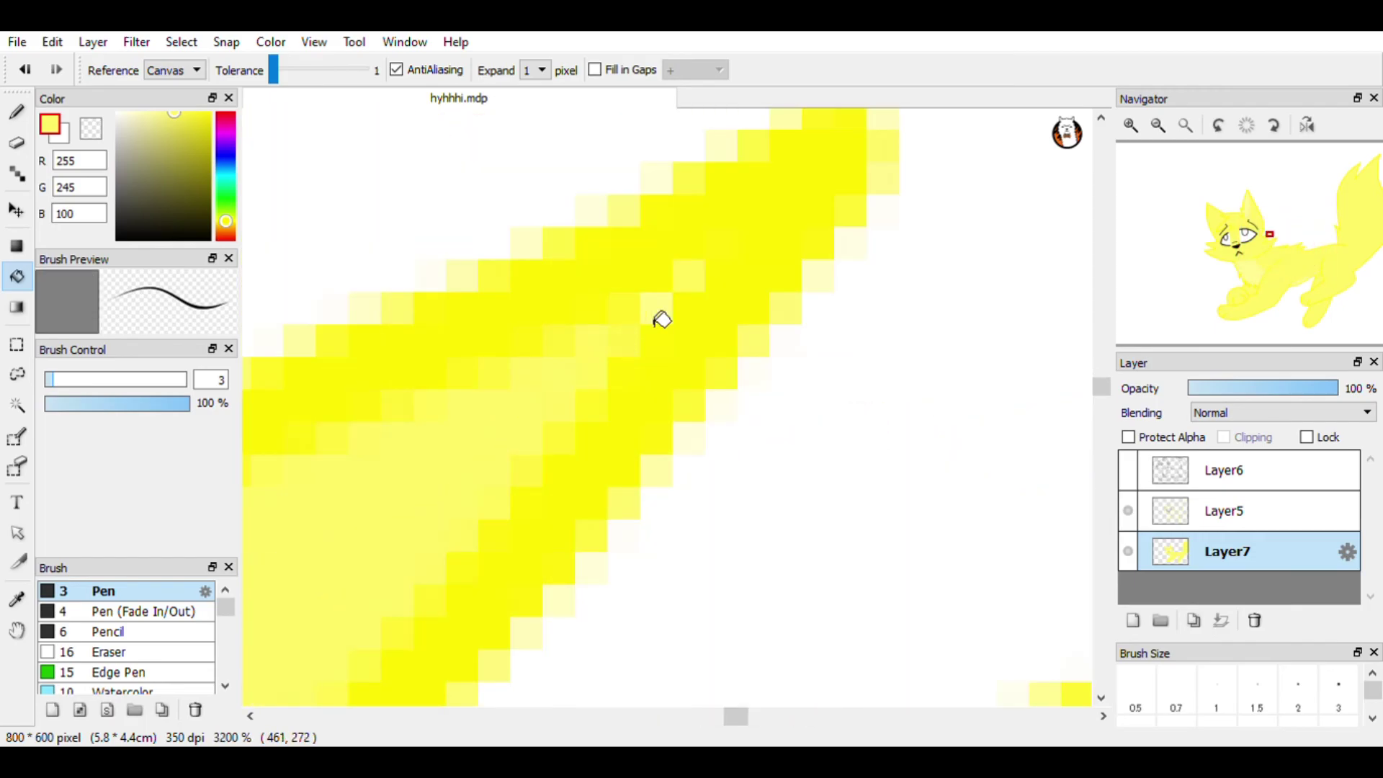
pyautogui.scroll(-3, 661, 320)
pyautogui.scroll(2, 929, 533)
pyautogui.scroll(-6, 889, 438)
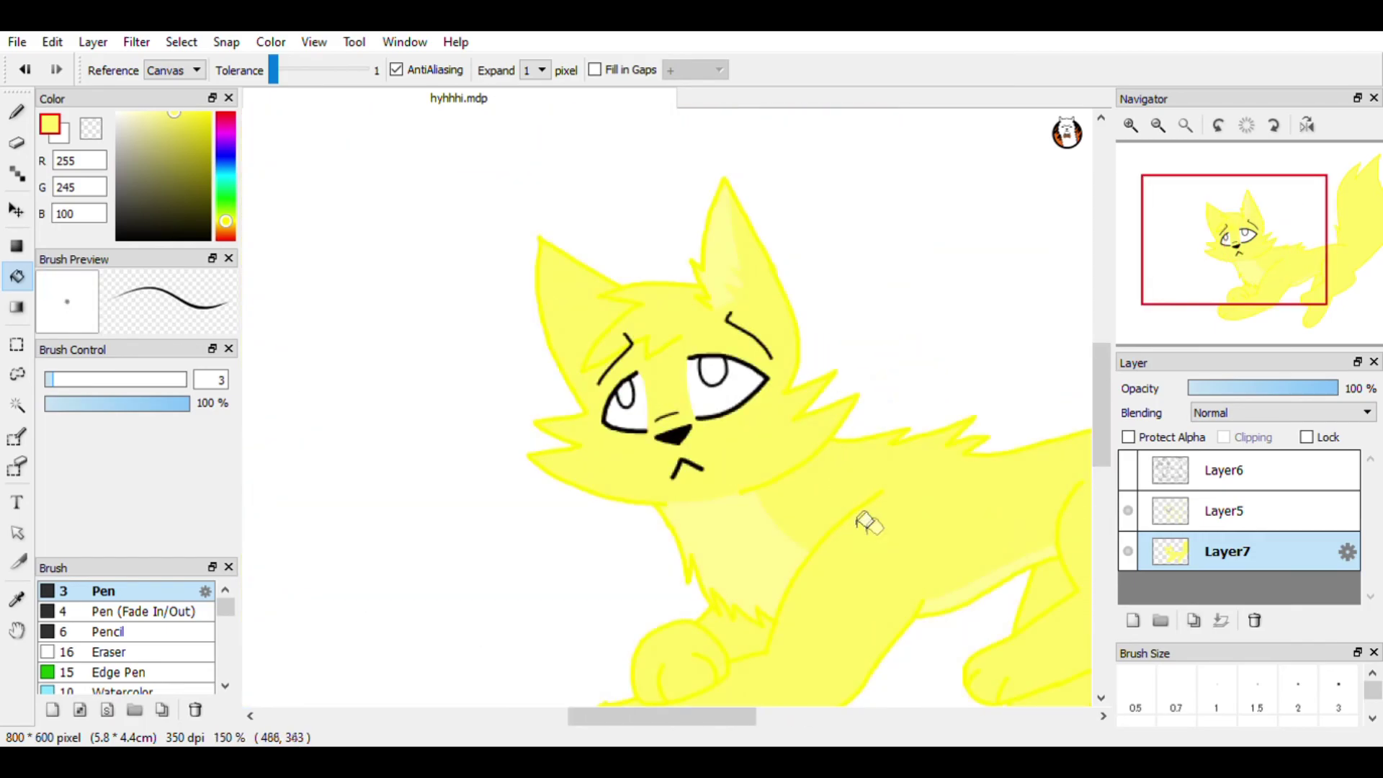
# - Hide the yellow cat's layers, Layer7 and Layer5, and show the line art on Layer6
pyautogui.scroll(-2, 868, 524)
pyautogui.scroll(2, 858, 407)
pyautogui.scroll(-3, 612, 488)
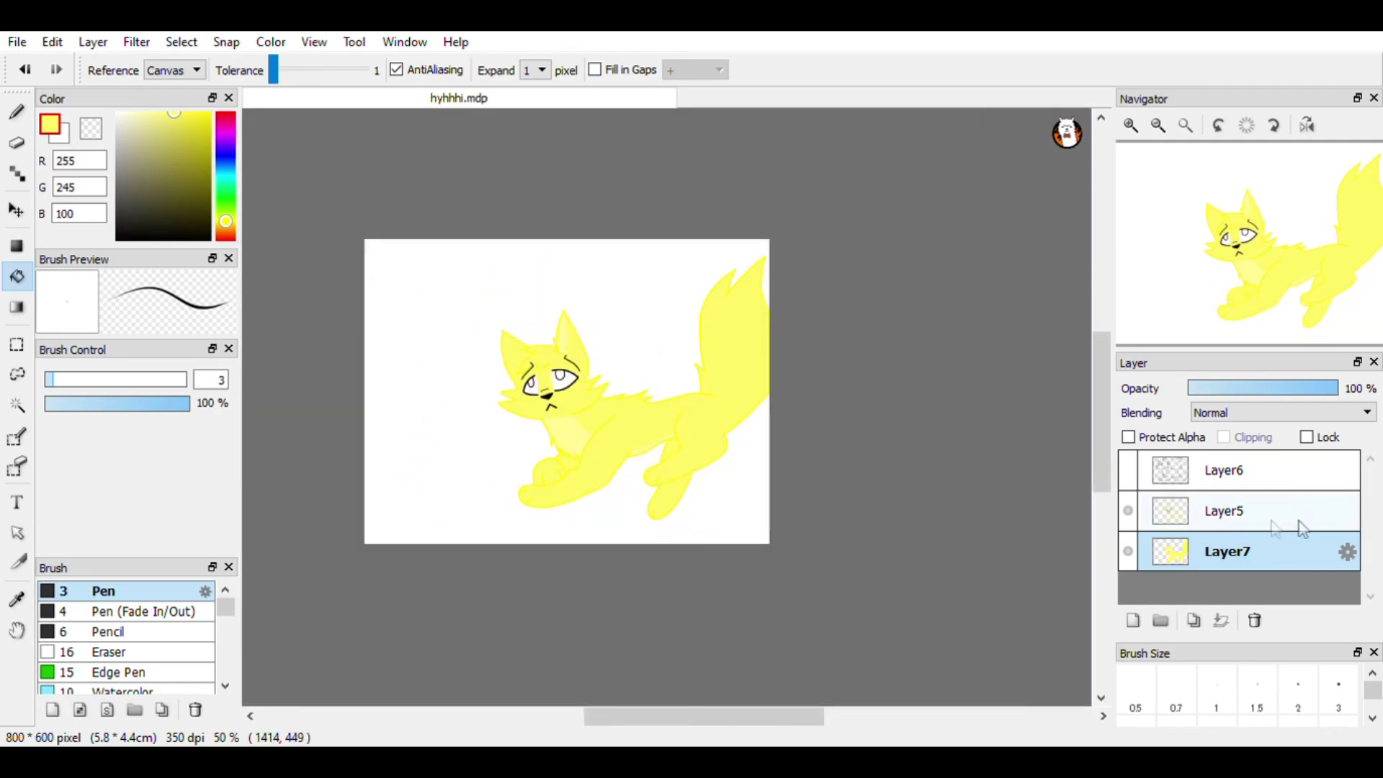
pyautogui.click(1236, 480)
pyautogui.click(1127, 551)
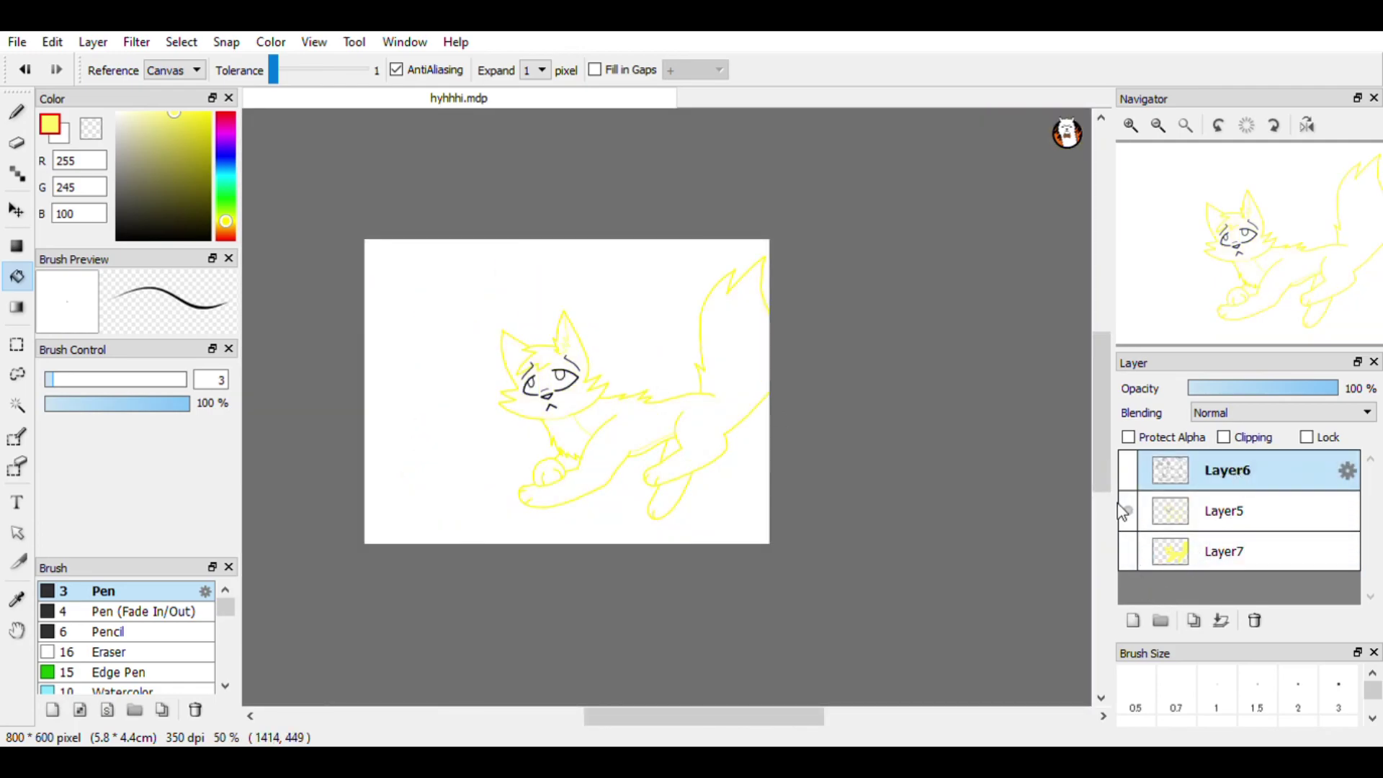
pyautogui.click(1129, 511)
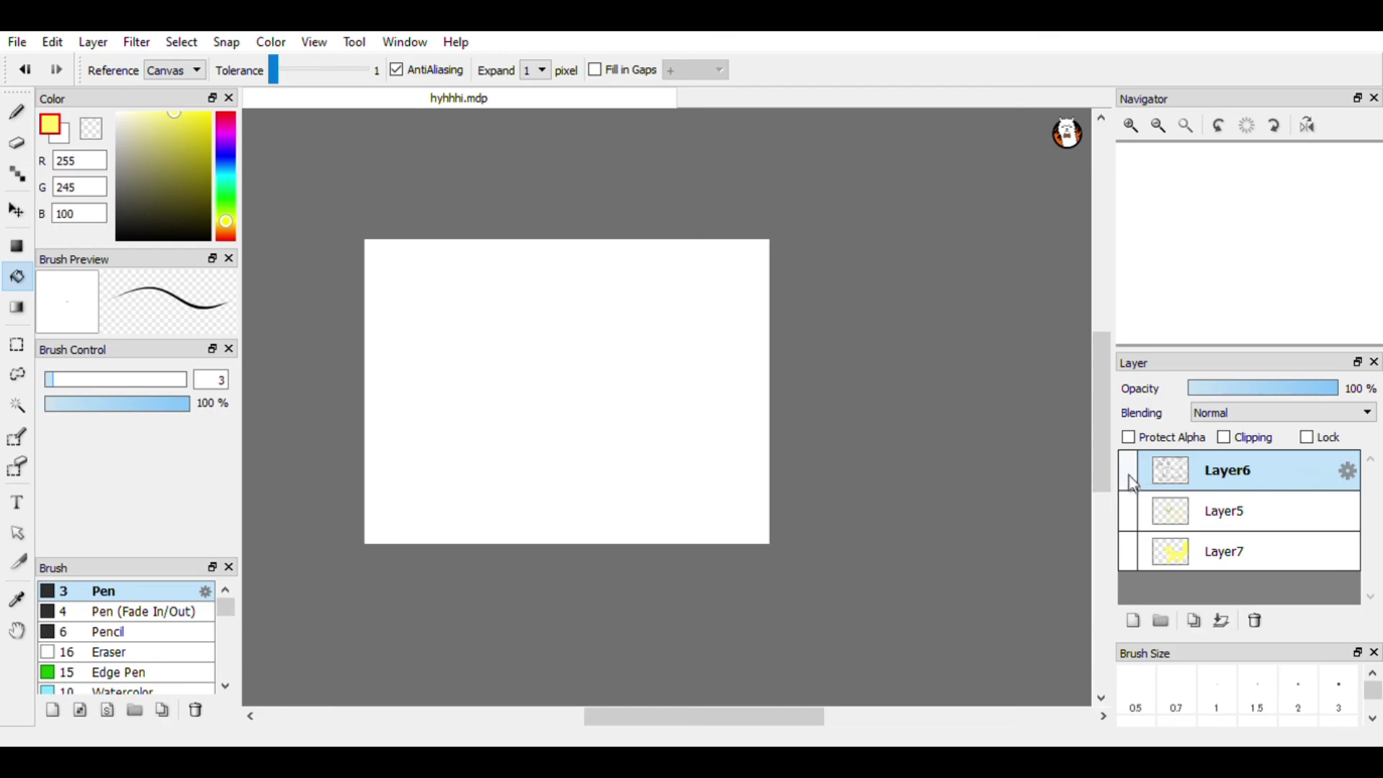
pyautogui.click(1129, 510)
# - Add a new layer directly beneath Layer6 and set the Pen colour to grey (RGB 117, 117, 117)
pyautogui.click(1132, 620)
pyautogui.moveTo(1225, 512); pyautogui.dragTo(1222, 467)
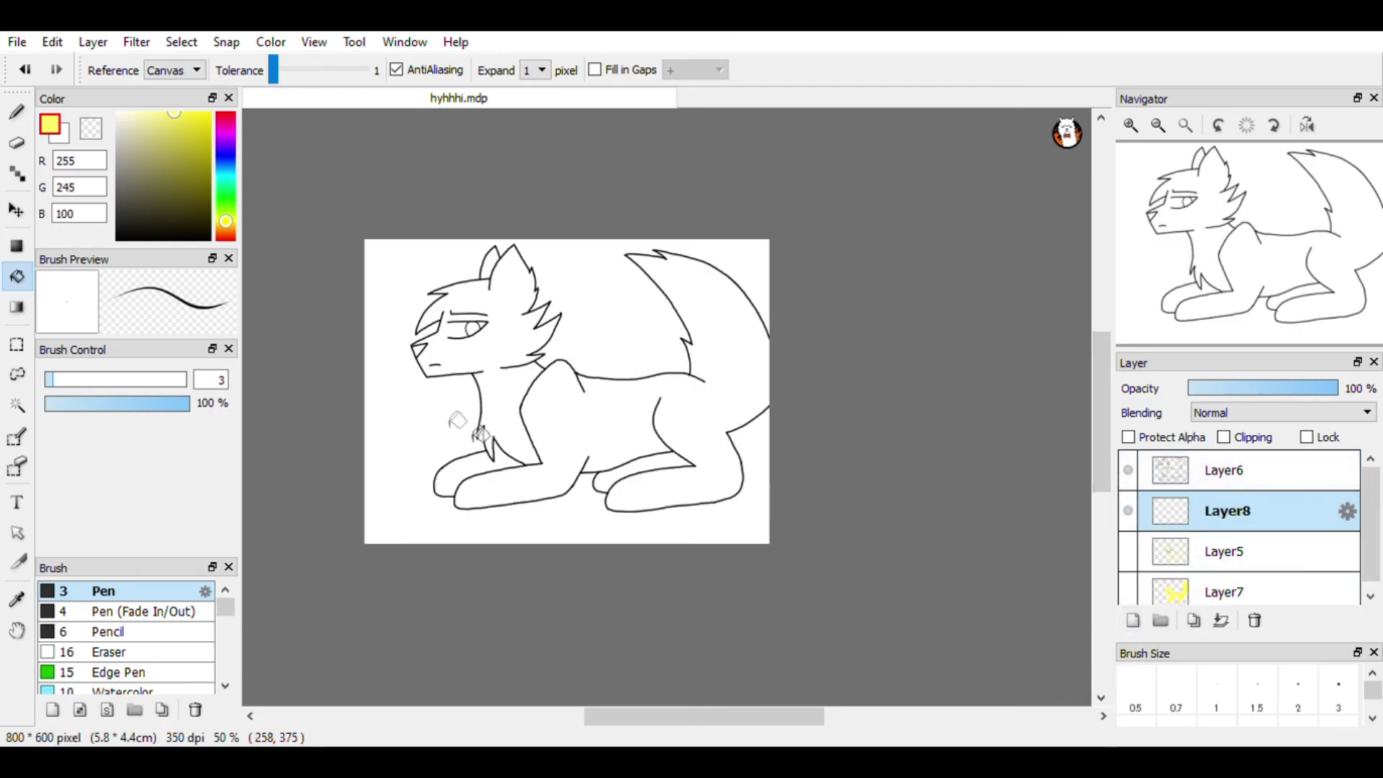
pyautogui.scroll(2, 421, 379)
pyautogui.click(16, 112)
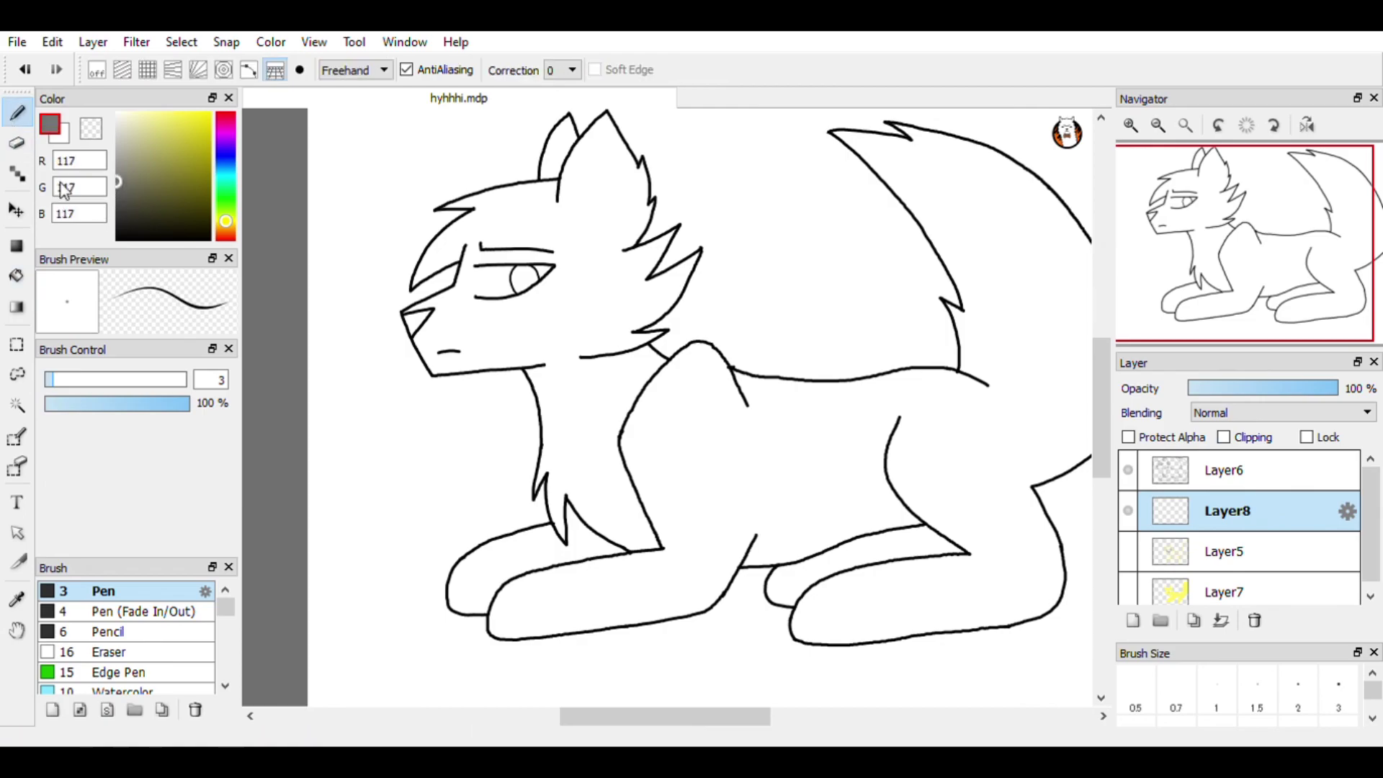